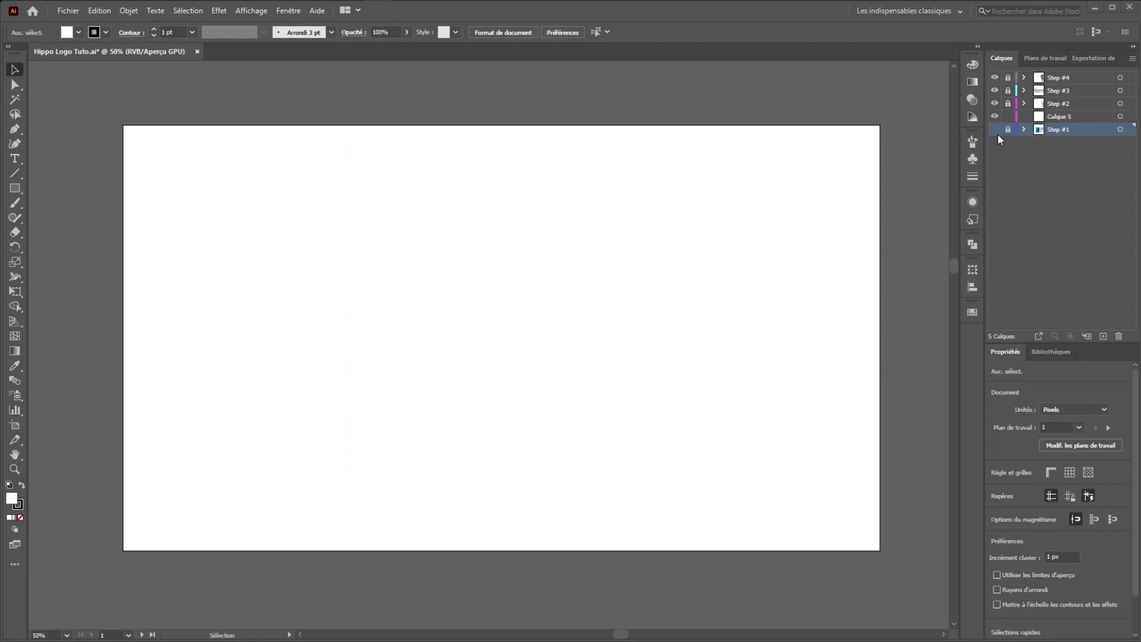
Step: Show the Step #1 layer and dim its images to 50%
{"action": "left_click", "coordinate": [995, 132]}
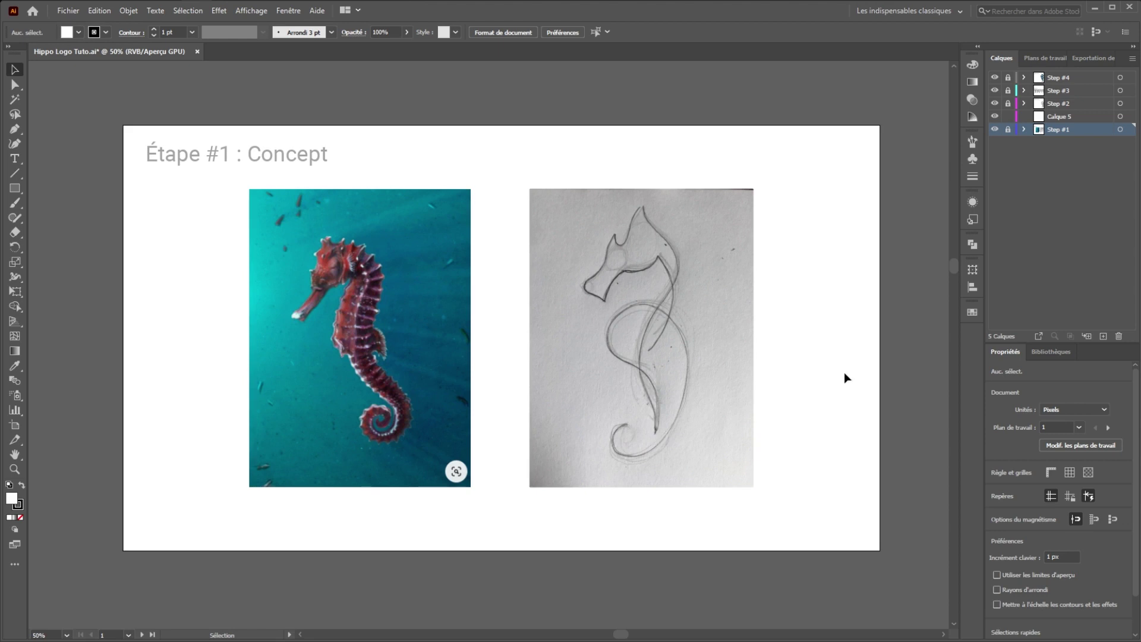
{"action": "double_click", "coordinate": [1082, 130]}
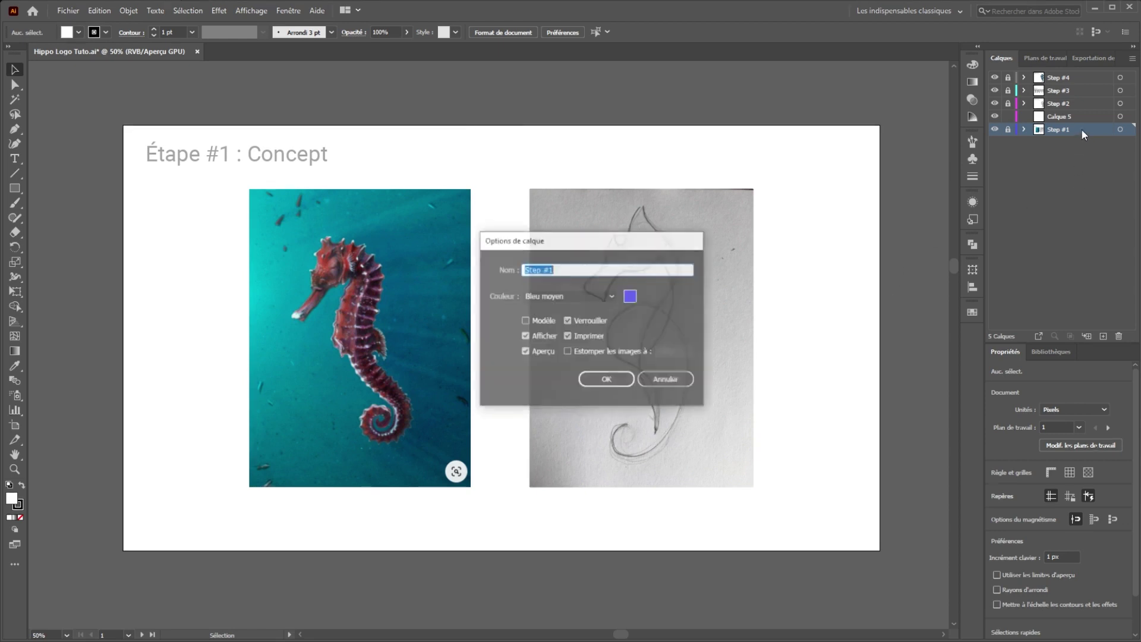
{"action": "left_click", "coordinate": [606, 353]}
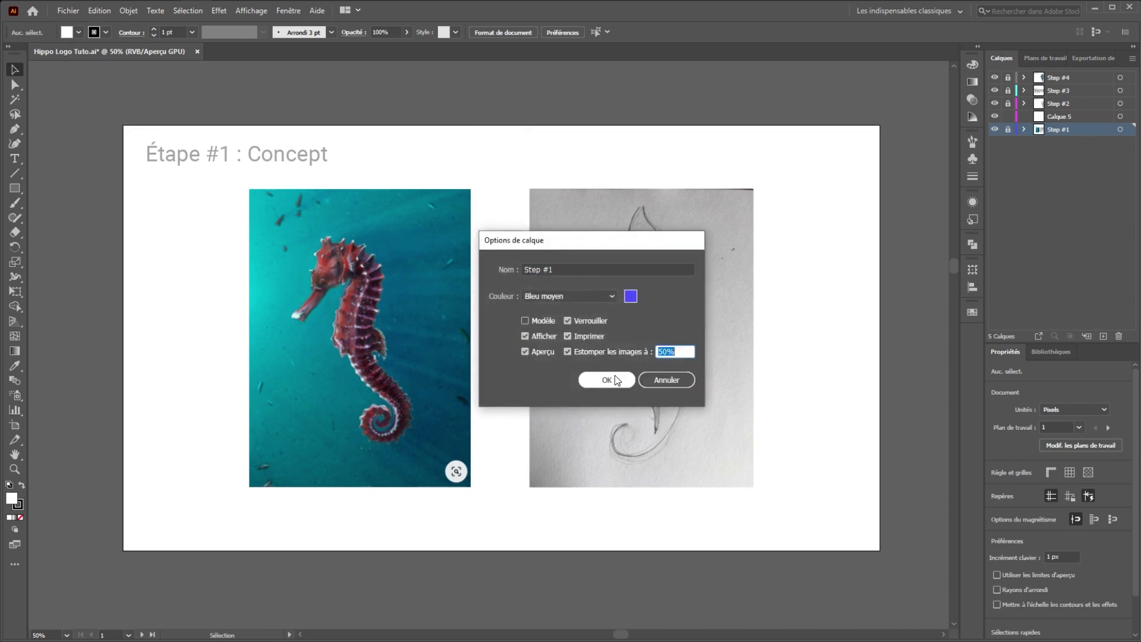
{"action": "left_click", "coordinate": [605, 378]}
Step: On the Calque 5 layer, start a Pen path at the sketch's chin tip and trace around the snout up to the forehead
{"action": "key", "text": "ctrl+plus"}
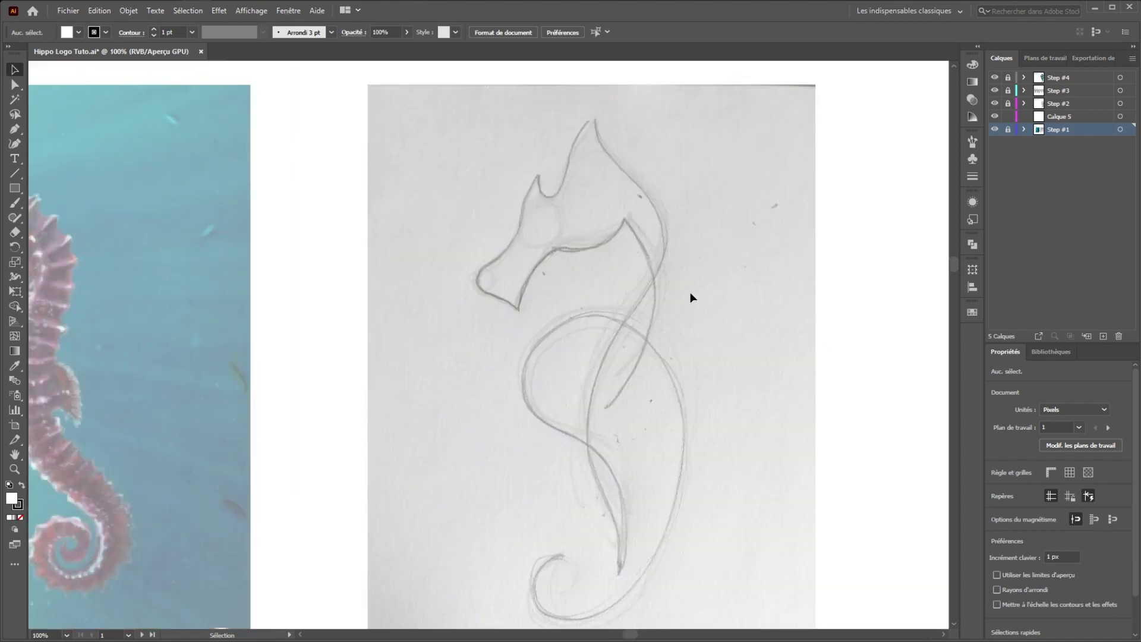
{"action": "key", "text": "ctrl+plus"}
{"action": "left_click_drag", "start_coordinate": [680, 206], "coordinate": [579, 232]}
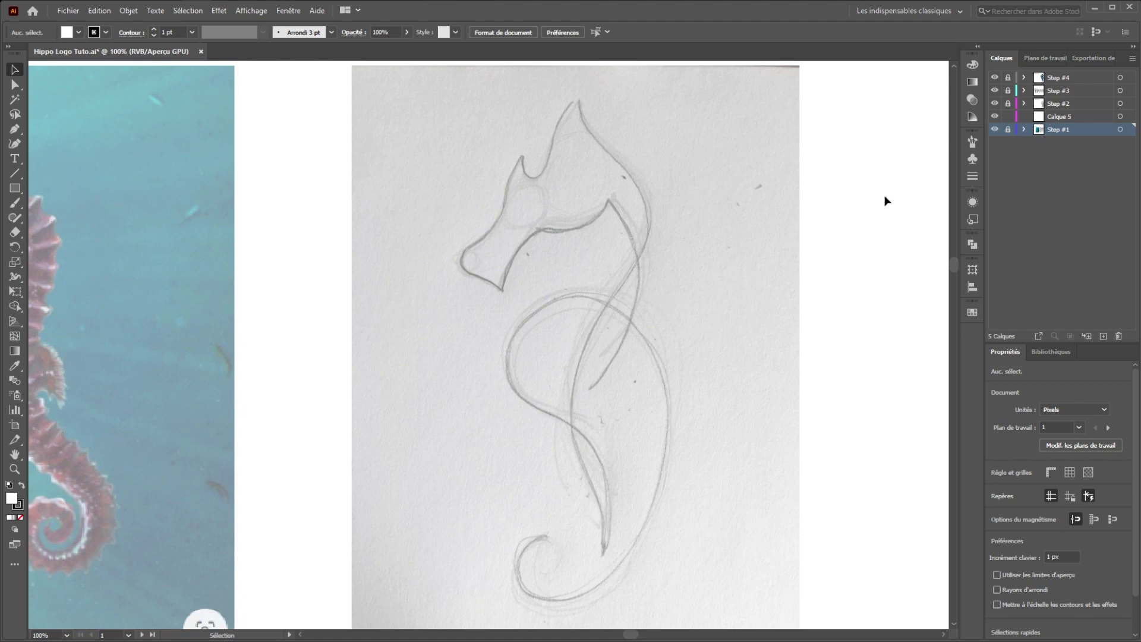
{"action": "left_click", "coordinate": [1079, 118]}
{"action": "left_click_drag", "start_coordinate": [569, 265], "coordinate": [557, 286]}
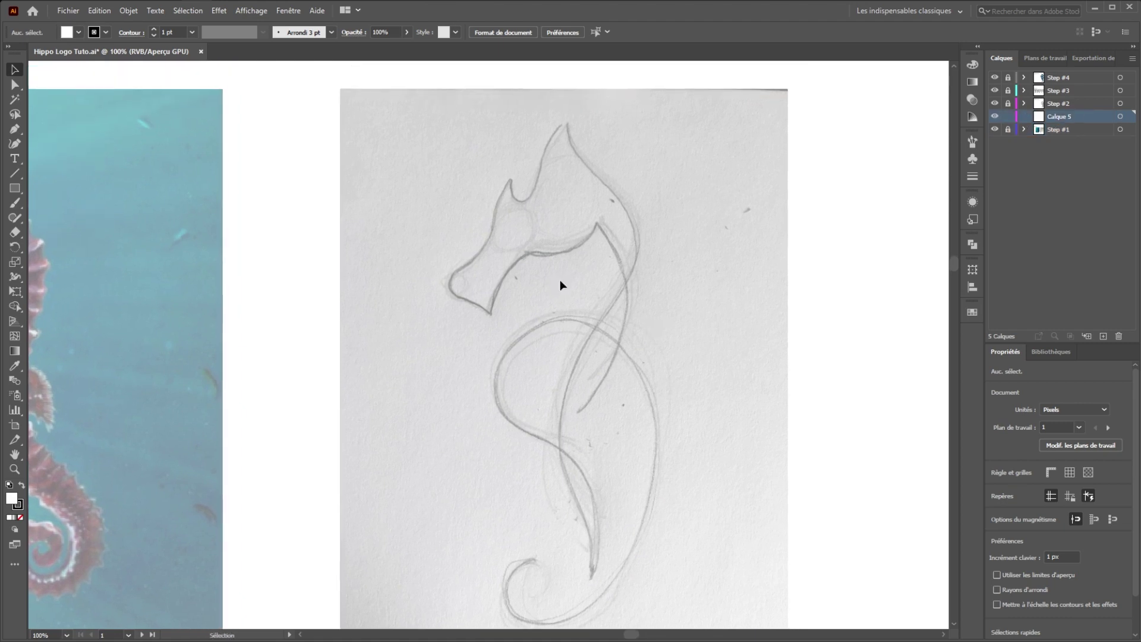
{"action": "key", "text": "p"}
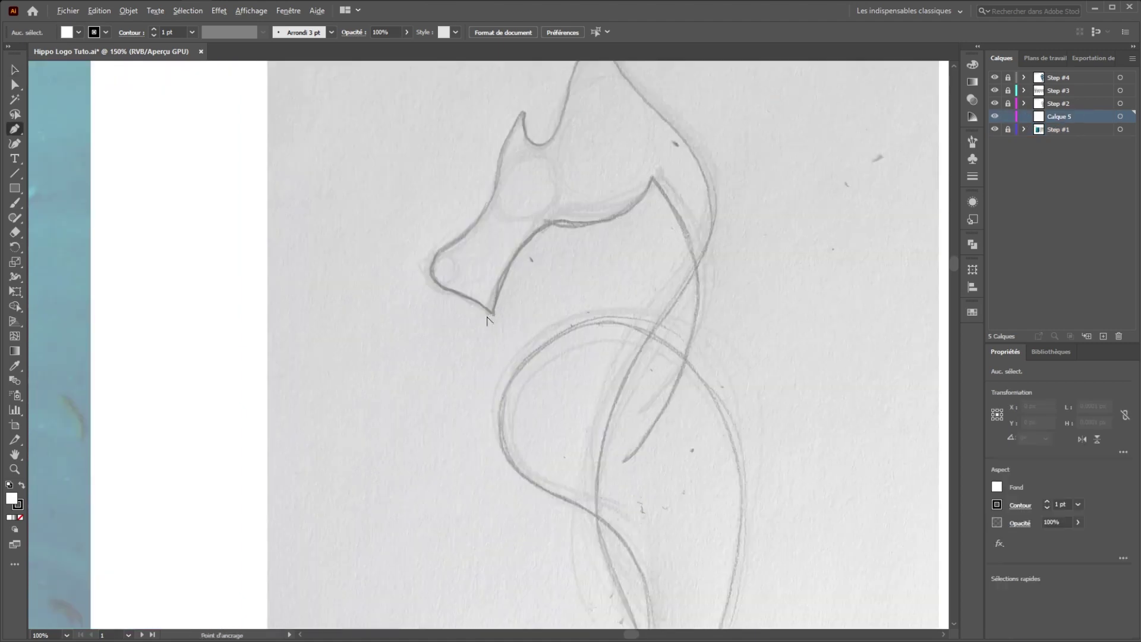
{"action": "scroll", "coordinate": [491, 315], "scroll_direction": "up", "scroll_amount": 1}
{"action": "left_click", "coordinate": [492, 313]}
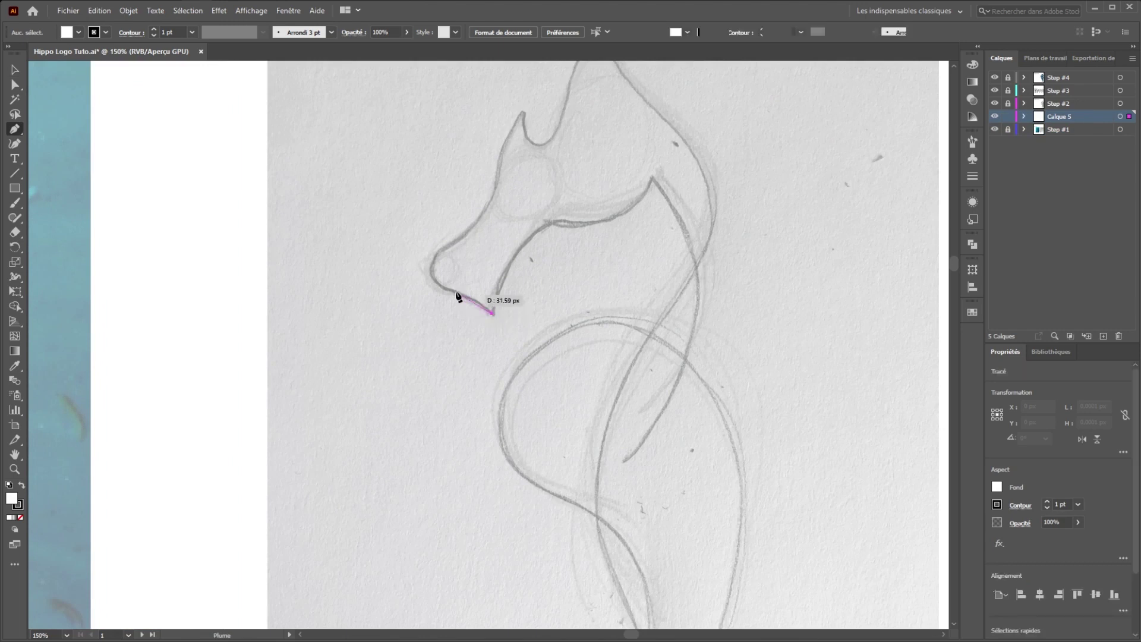
{"action": "left_click_drag", "start_coordinate": [431, 275], "coordinate": [430, 245]}
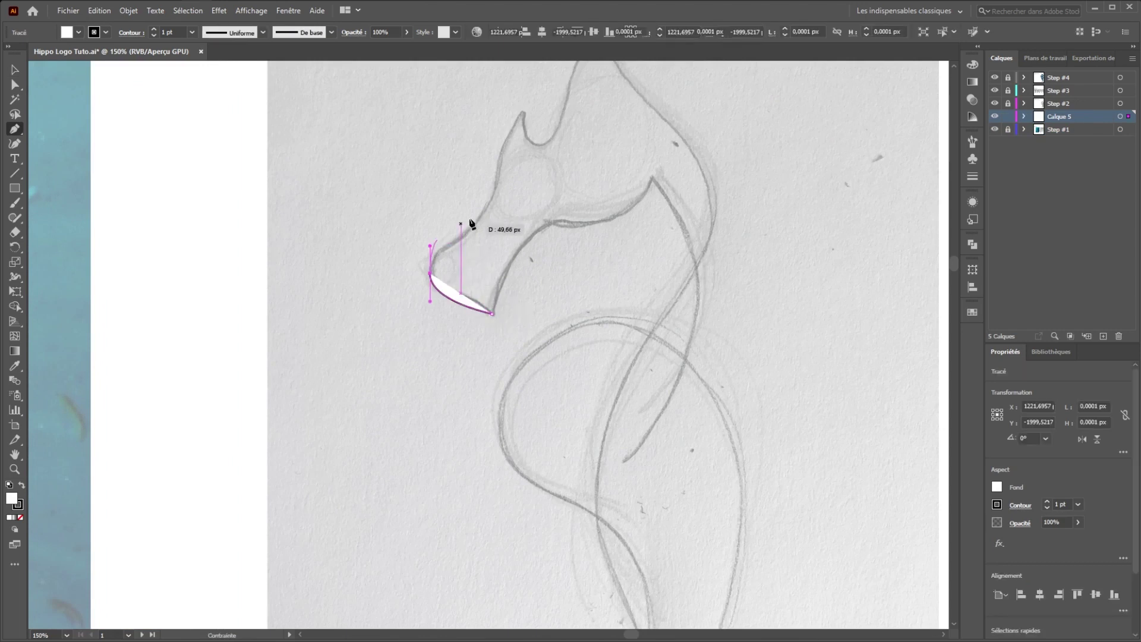
{"action": "left_click_drag", "start_coordinate": [499, 168], "coordinate": [473, 259]}
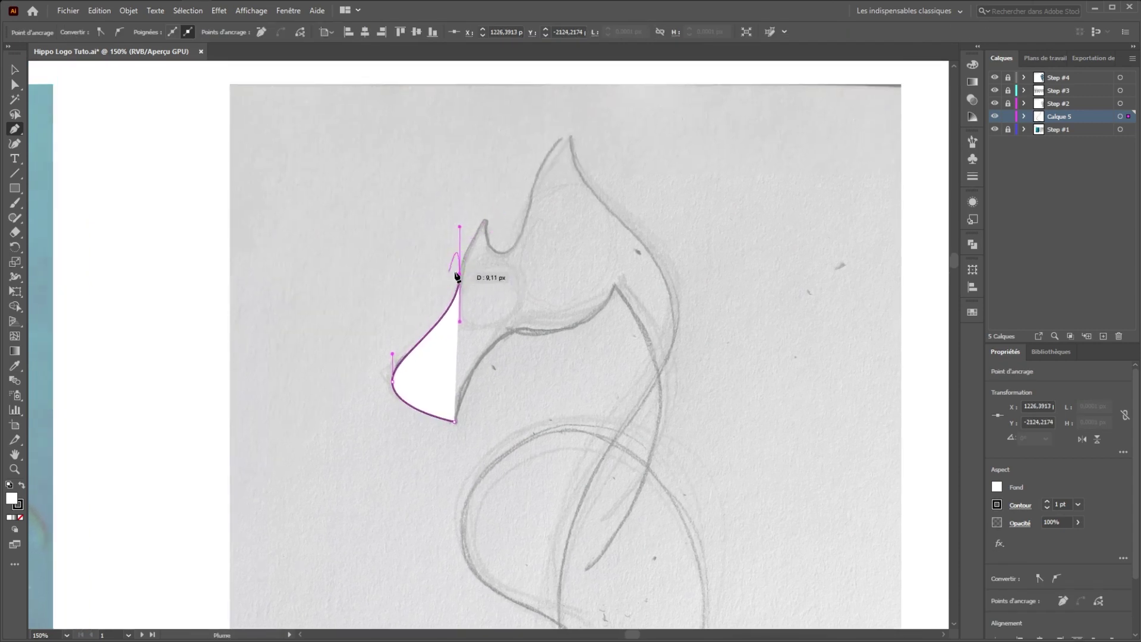
Step: Continue the path through the small crest point, the notch and the head's pointed top, down to the back of the neck
{"action": "left_click", "coordinate": [486, 220]}
{"action": "left_click_drag", "start_coordinate": [501, 251], "coordinate": [532, 251]}
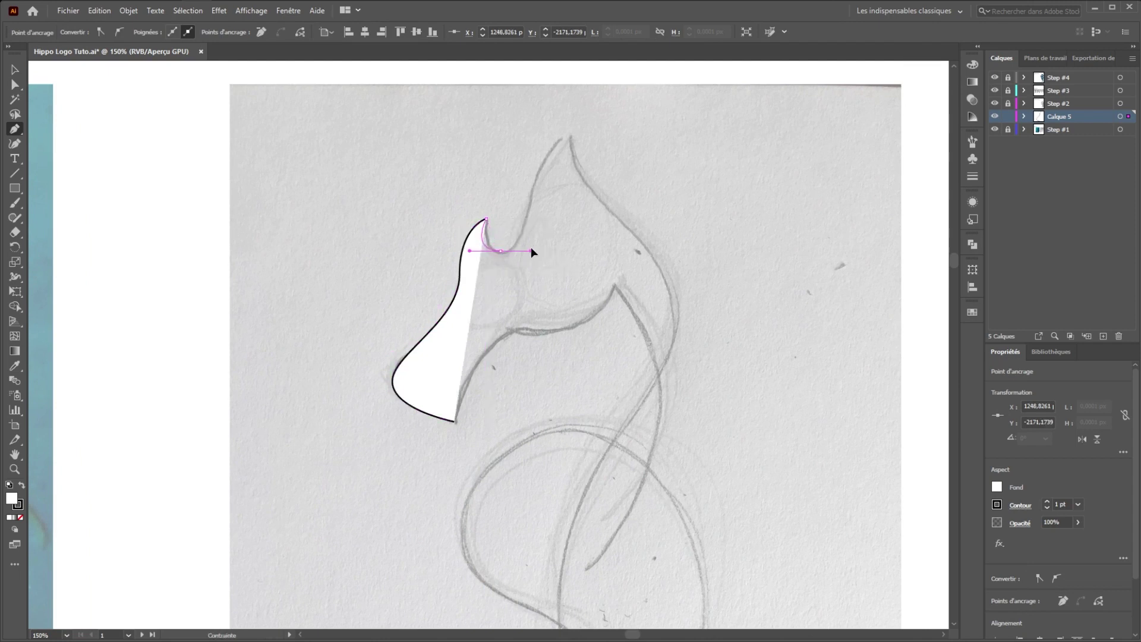
{"action": "left_click", "coordinate": [566, 137]}
{"action": "left_click_drag", "start_coordinate": [675, 319], "coordinate": [676, 386]}
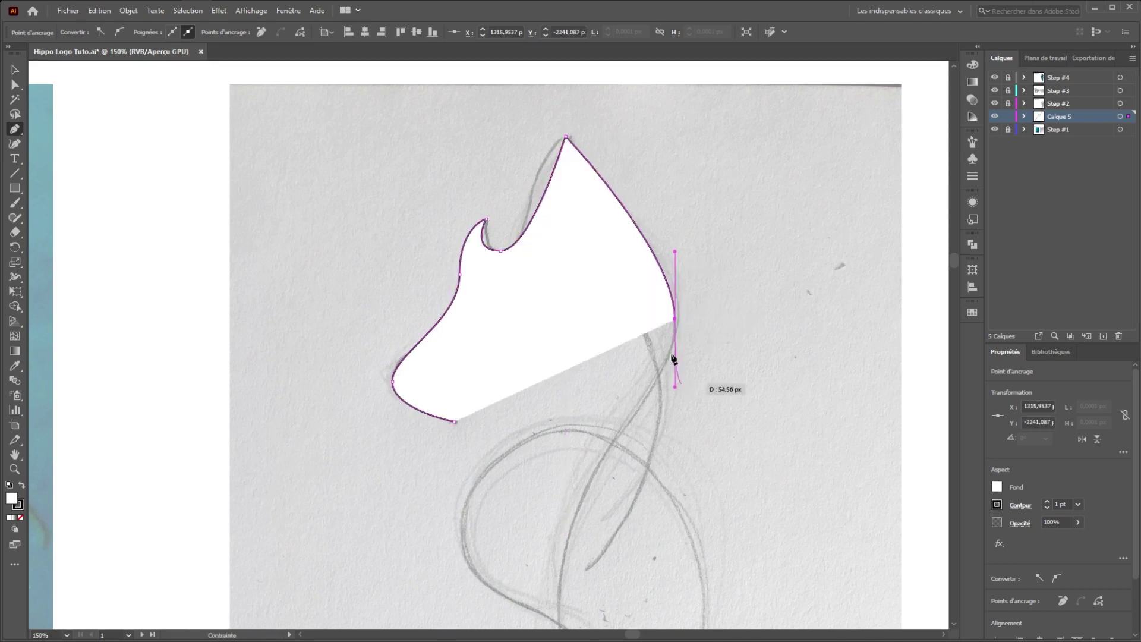
Step: Remove the path's fill and trace the neck line down to the sharp lower tip, turning back upward there
{"action": "key", "text": "space"}
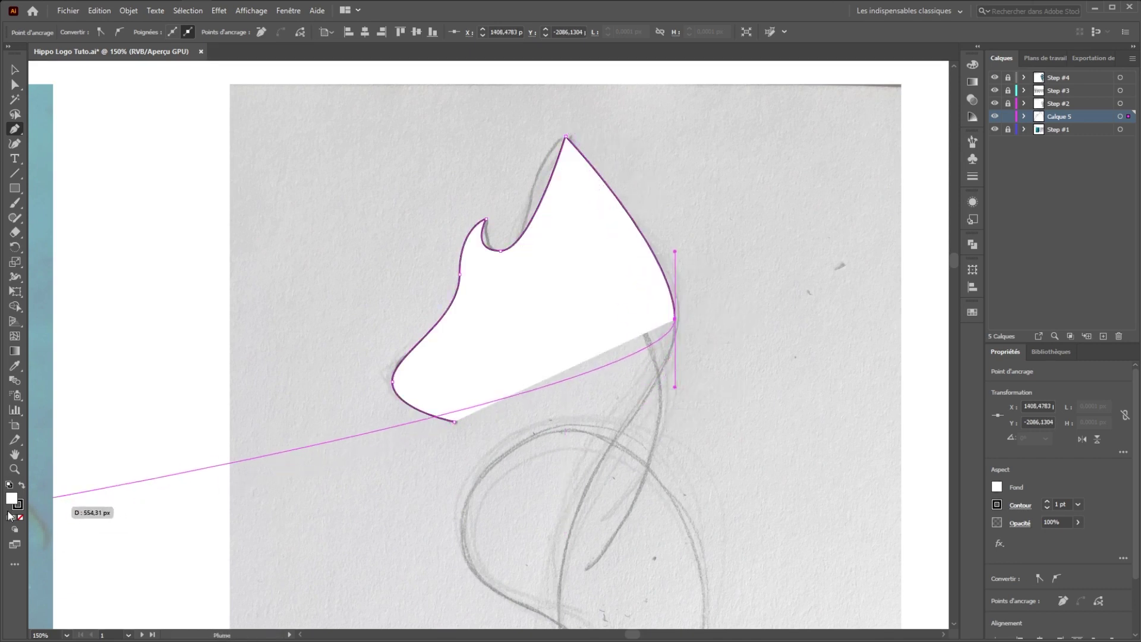
{"action": "left_click", "coordinate": [21, 518]}
{"action": "left_click_drag", "start_coordinate": [586, 444], "coordinate": [577, 225]}
{"action": "left_click_drag", "start_coordinate": [549, 363], "coordinate": [558, 462]}
{"action": "mouse_move", "coordinate": [595, 543]}
{"action": "left_mouse_down"}
{"action": "mouse_move", "coordinate": [586, 484]}
{"action": "mouse_move", "coordinate": [584, 560]}
{"action": "left_mouse_up"}
{"action": "left_click", "coordinate": [583, 494]}
{"action": "left_click_drag", "start_coordinate": [584, 493], "coordinate": [593, 337]}
Step: Trace the large body loop around its outer side and down into the curled tail, ending and deselecting the path
{"action": "left_click_drag", "start_coordinate": [437, 201], "coordinate": [441, 102]}
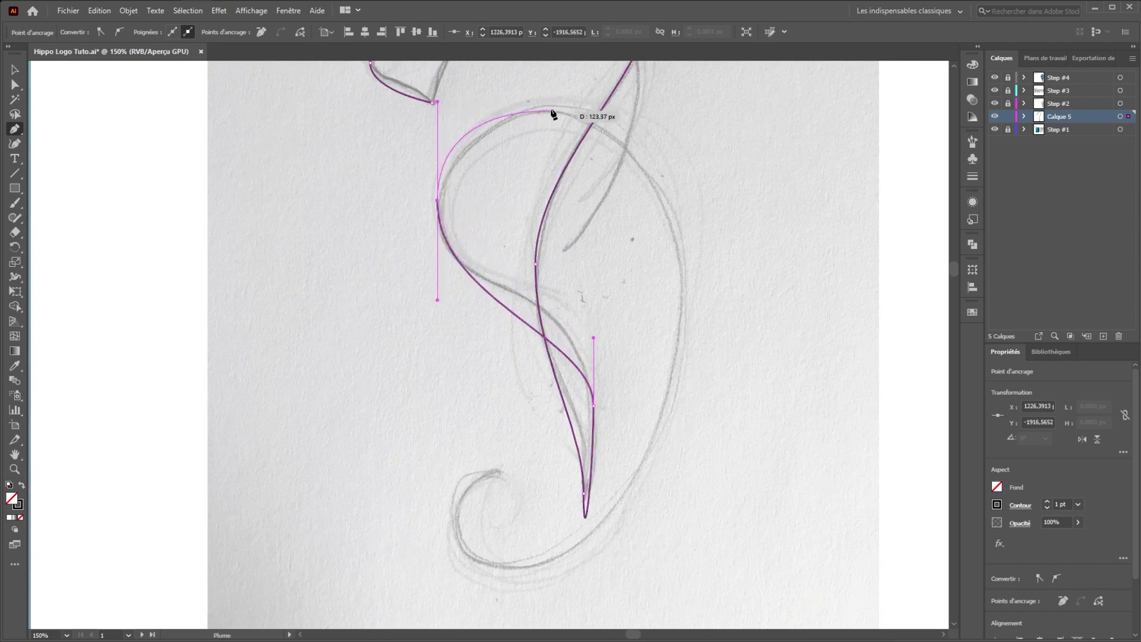
{"action": "left_click_drag", "start_coordinate": [548, 110], "coordinate": [581, 109]}
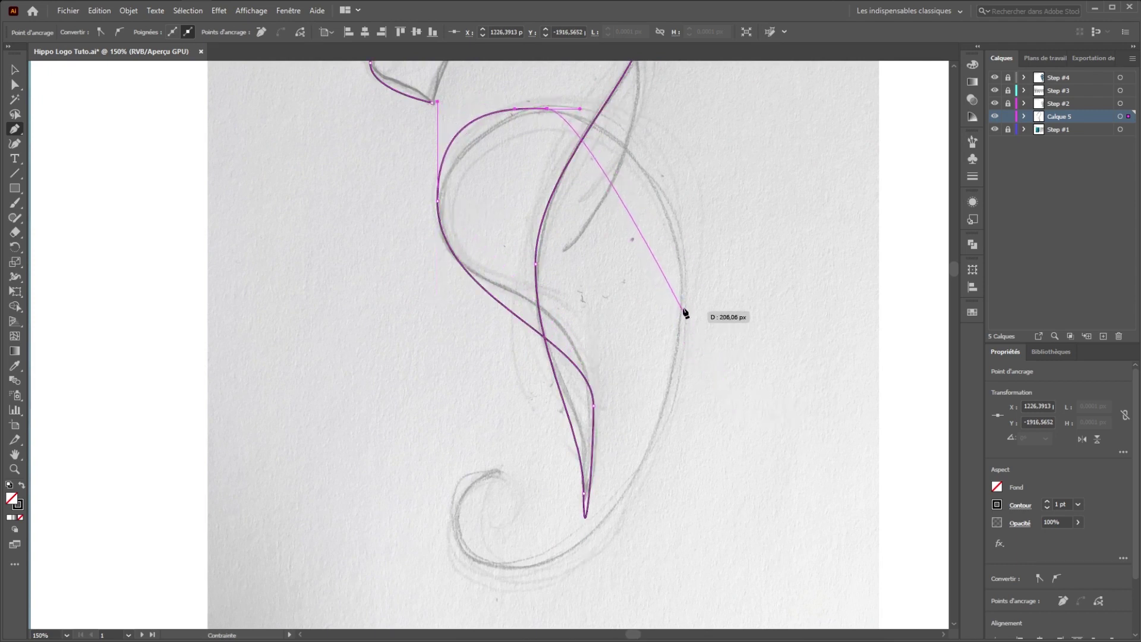
{"action": "left_click_drag", "start_coordinate": [682, 298], "coordinate": [683, 443]}
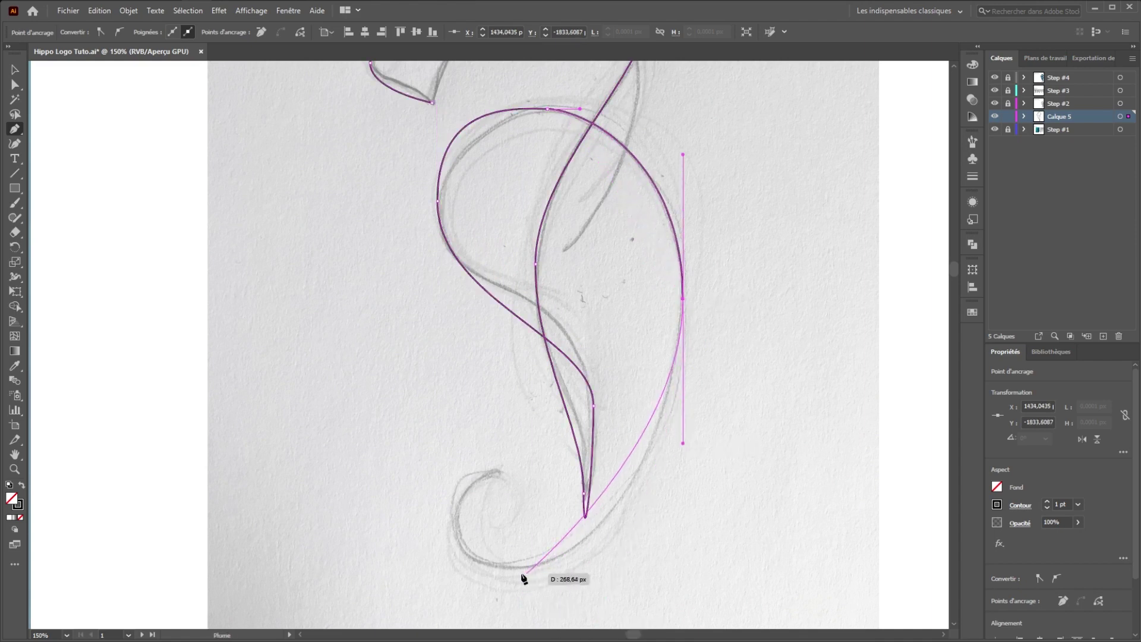
{"action": "left_click_drag", "start_coordinate": [515, 569], "coordinate": [434, 568]}
{"action": "left_click_drag", "start_coordinate": [456, 515], "coordinate": [456, 497]}
{"action": "left_click_drag", "start_coordinate": [496, 472], "coordinate": [540, 467]}
{"action": "key", "text": "a"}
{"action": "left_click", "coordinate": [730, 490]}
Step: Extend the path from the chin tip along the jaw to the throat corner and down the front neck line to its end
{"action": "scroll", "coordinate": [721, 189], "scroll_direction": "up", "scroll_amount": 5}
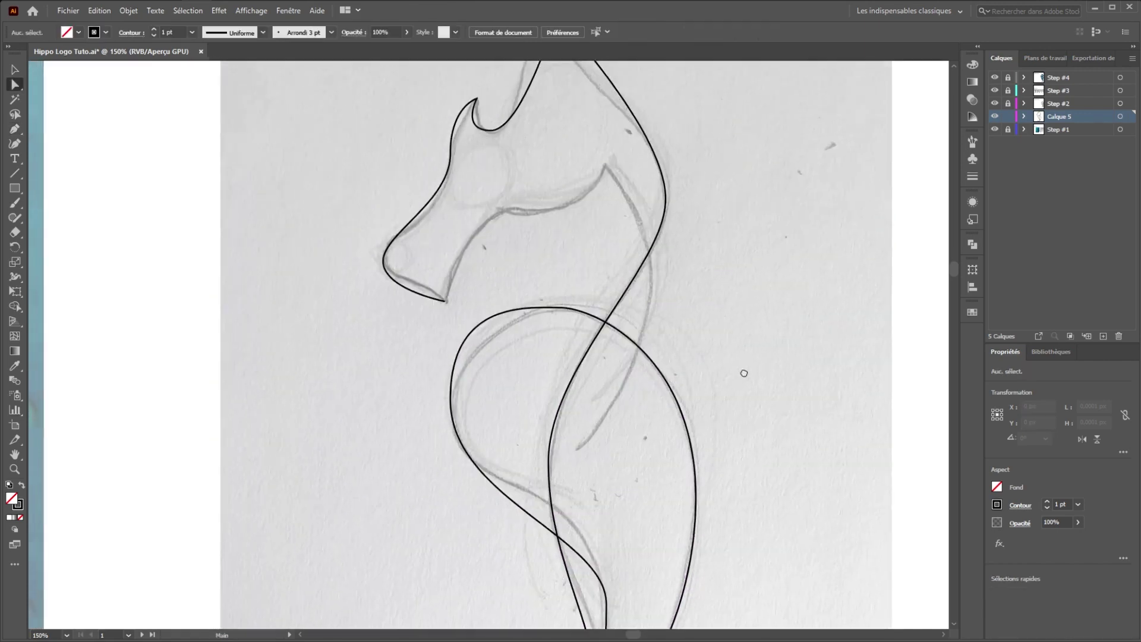
{"action": "key", "text": "p"}
{"action": "left_click", "coordinate": [450, 346]}
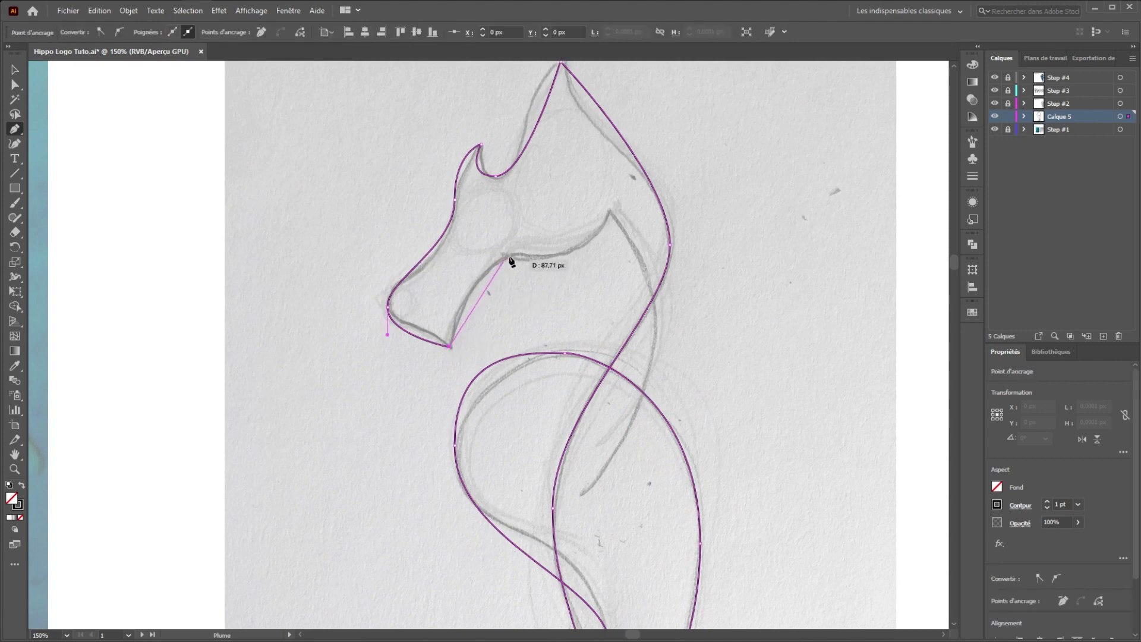
{"action": "left_click_drag", "start_coordinate": [508, 257], "coordinate": [534, 255]}
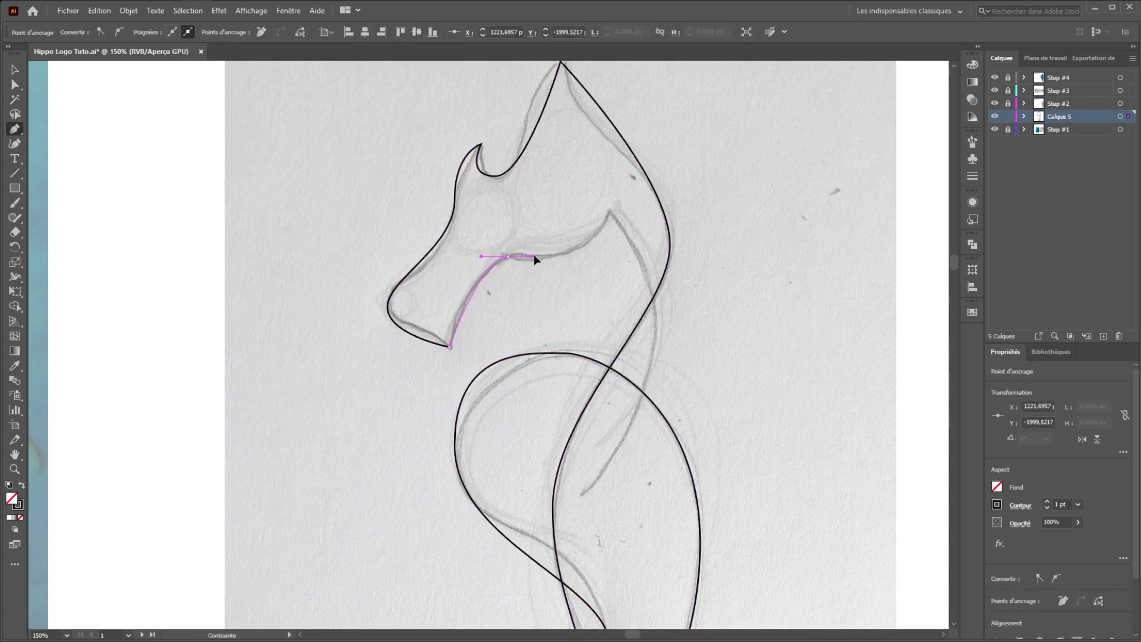
{"action": "left_click", "coordinate": [610, 212]}
{"action": "left_click_drag", "start_coordinate": [654, 342], "coordinate": [654, 453]}
{"action": "left_click", "coordinate": [581, 493]}
{"action": "key", "text": "ctrl"}
{"action": "left_click", "coordinate": [759, 406], "text": "ctrl"}
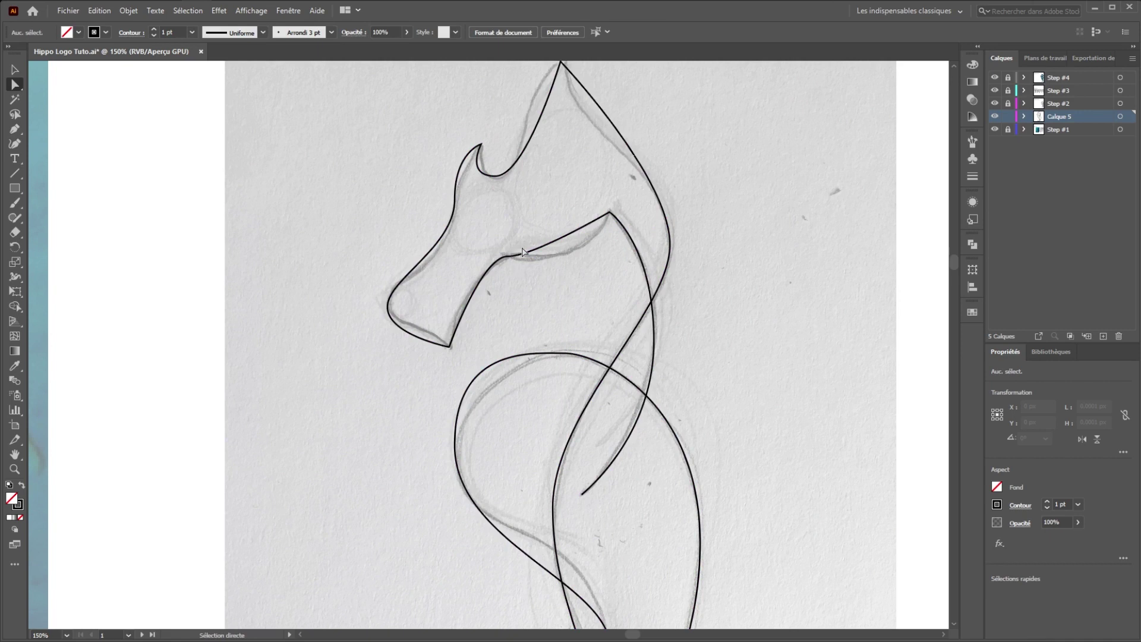
Step: Convert the chin tip anchor to smooth and adjust its handle and the nose anchor to fit the sketched lower snout
{"action": "scroll", "coordinate": [523, 252], "scroll_direction": "up", "scroll_amount": 3}
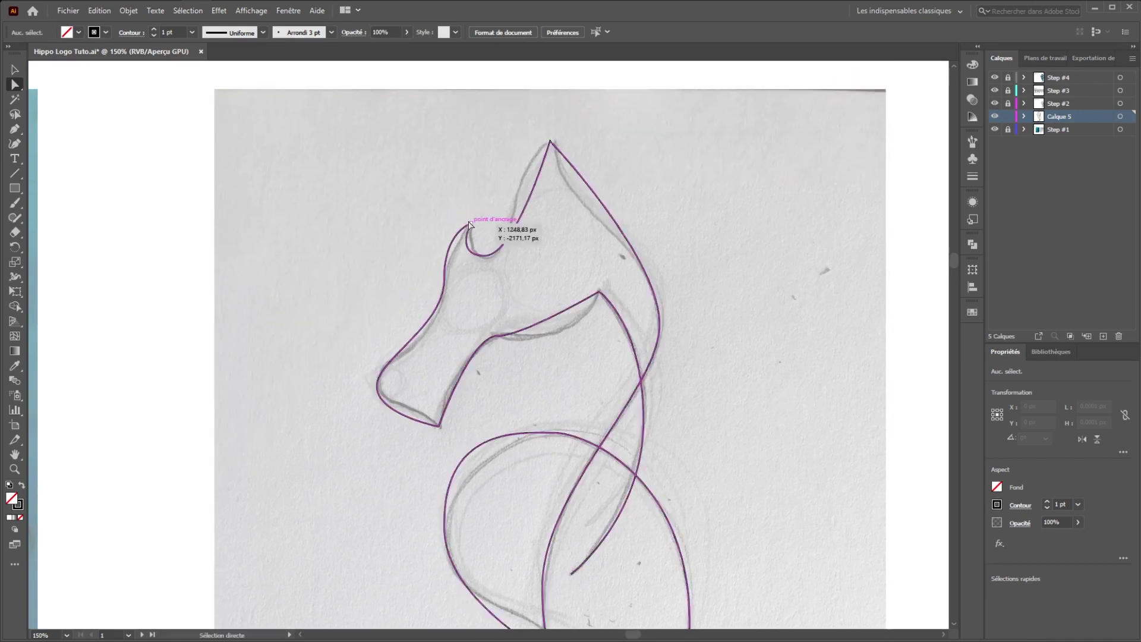
{"action": "left_click", "coordinate": [438, 425]}
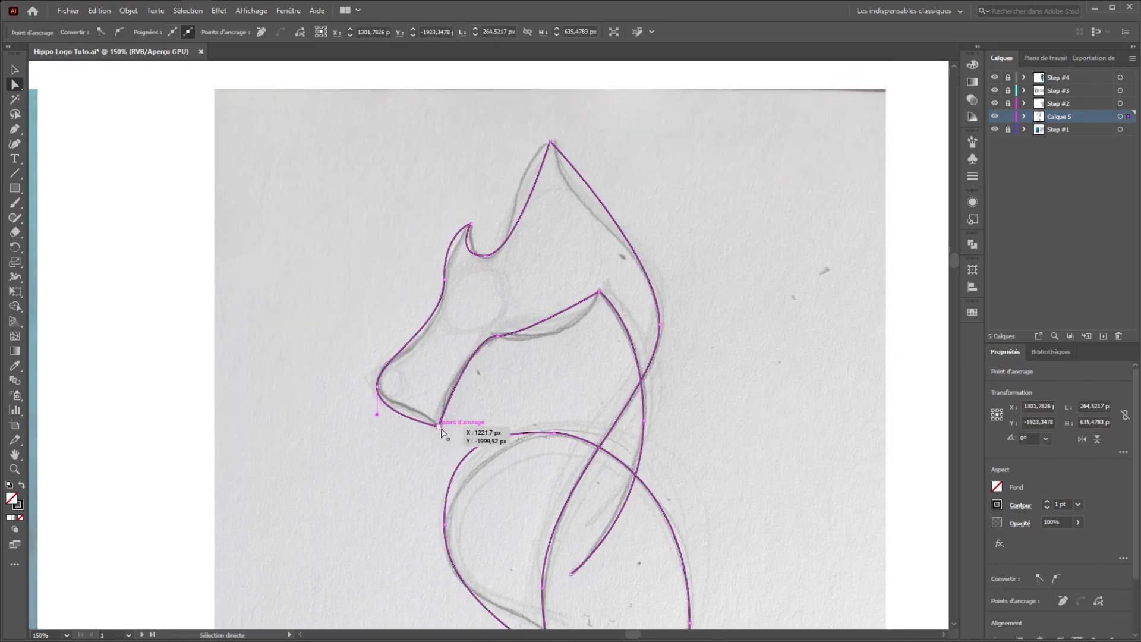
{"action": "scroll", "coordinate": [417, 415], "scroll_direction": "up", "scroll_amount": 1}
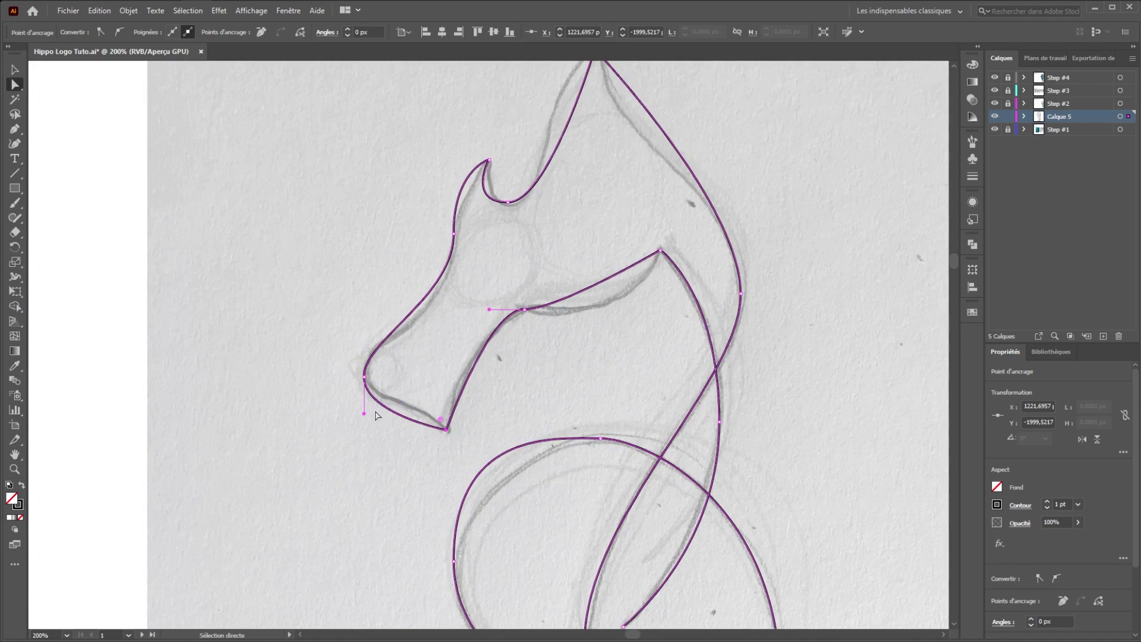
{"action": "left_click", "coordinate": [452, 435]}
{"action": "left_click", "coordinate": [446, 430]}
{"action": "left_click", "coordinate": [121, 31]}
{"action": "key", "text": "alt"}
{"action": "left_click_drag", "start_coordinate": [477, 412], "coordinate": [365, 369]}
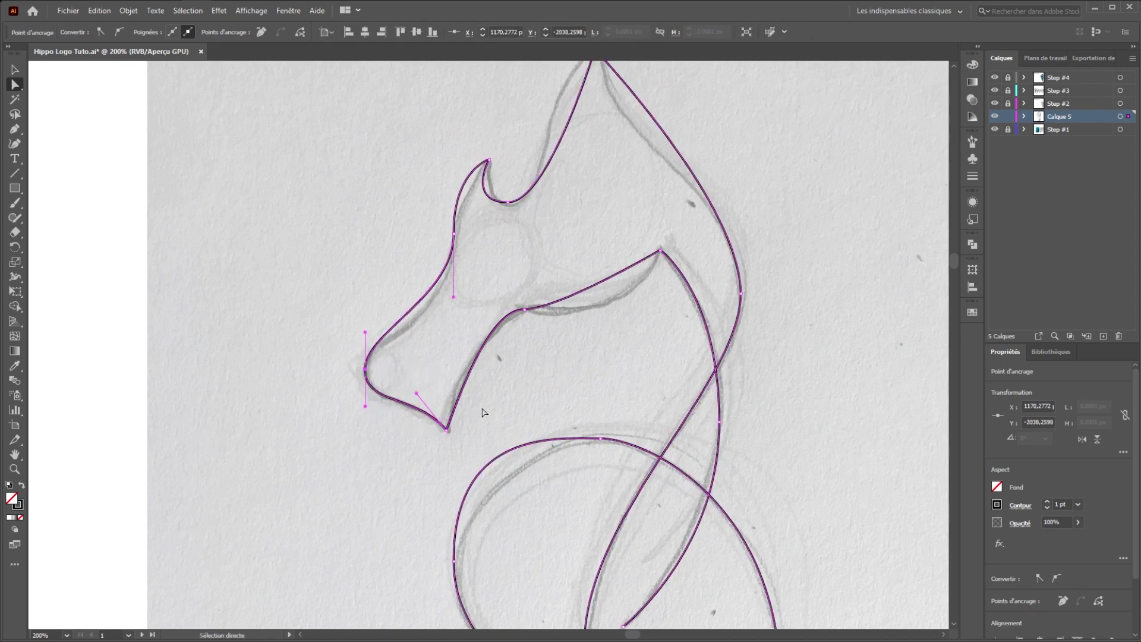
Step: Reshape the curve between chin tip and jaw by adjusting both anchors and their handles to follow the sketch
{"action": "left_click", "coordinate": [525, 309]}
{"action": "left_click_drag", "start_coordinate": [500, 318], "coordinate": [484, 309]}
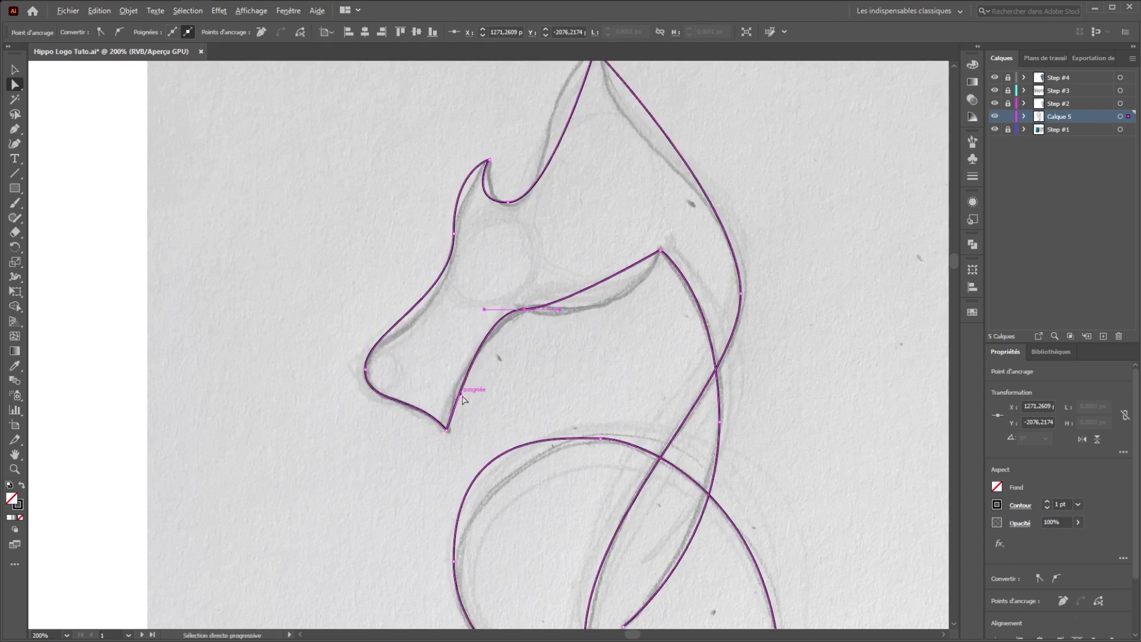
{"action": "left_click_drag", "start_coordinate": [464, 397], "coordinate": [450, 402]}
{"action": "left_click_drag", "start_coordinate": [525, 313], "coordinate": [529, 314]}
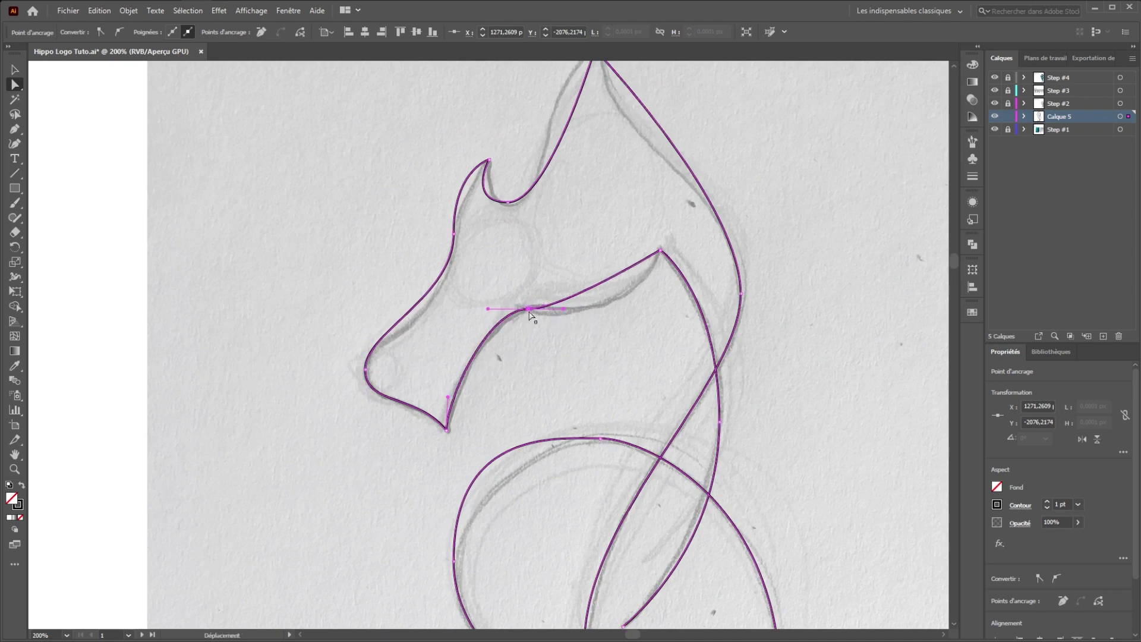
{"action": "left_click_drag", "start_coordinate": [447, 433], "coordinate": [452, 430]}
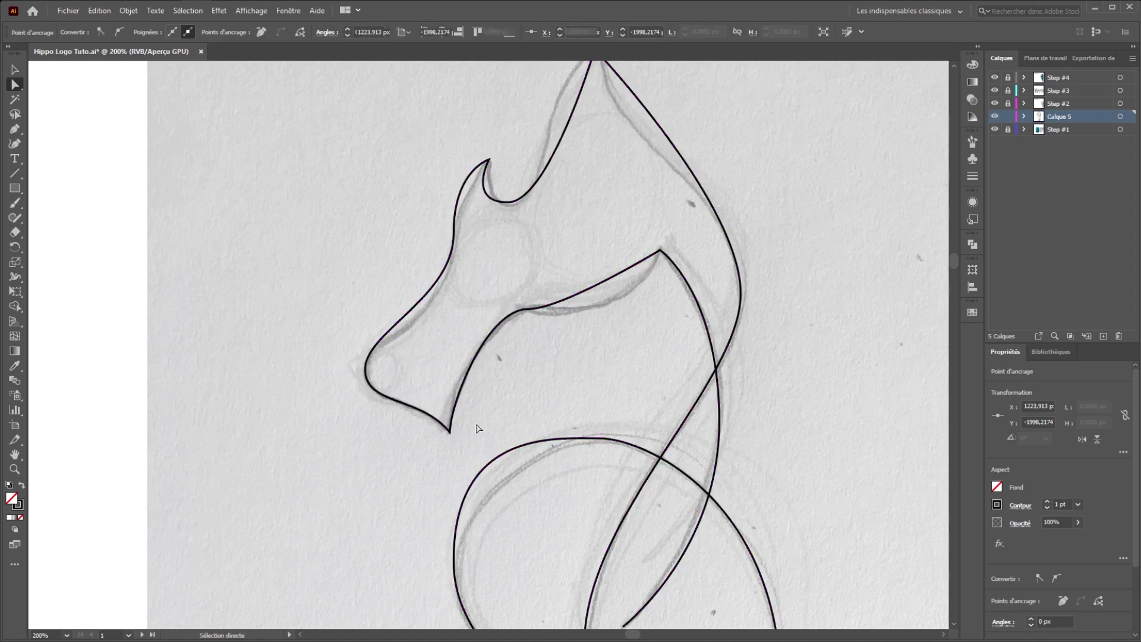
{"action": "left_click", "coordinate": [449, 440]}
Step: Lengthen the jaw anchor's handle, convert the throat corner to smooth and adjust its handles to match the sketched jaw and neck
{"action": "left_click", "coordinate": [527, 309]}
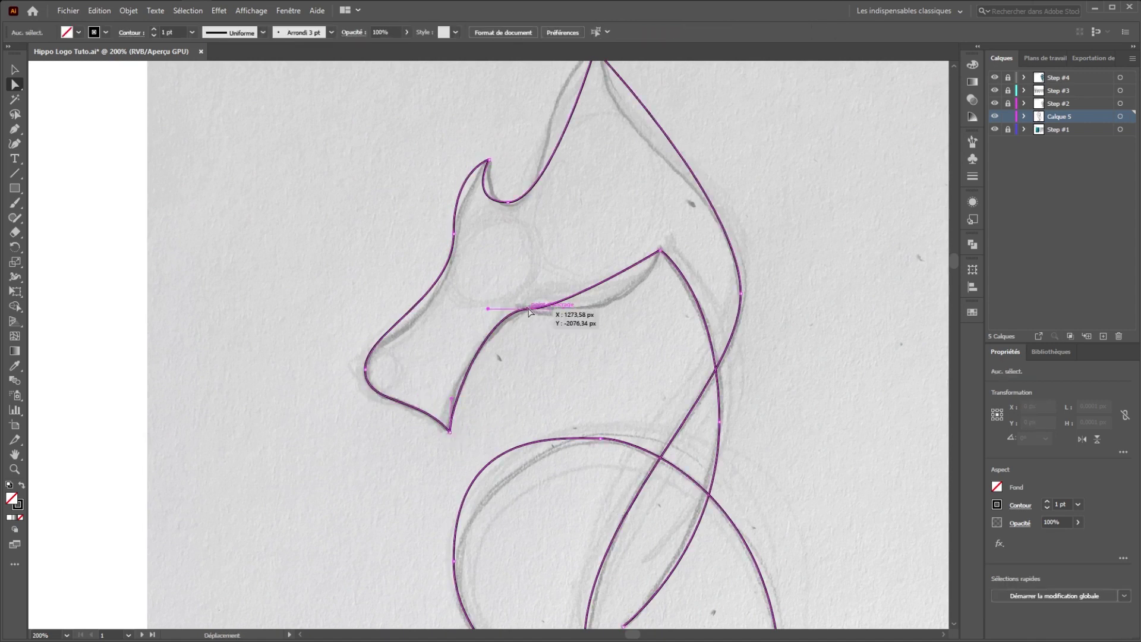
{"action": "left_click_drag", "start_coordinate": [565, 312], "coordinate": [586, 308]}
{"action": "left_click", "coordinate": [660, 251]}
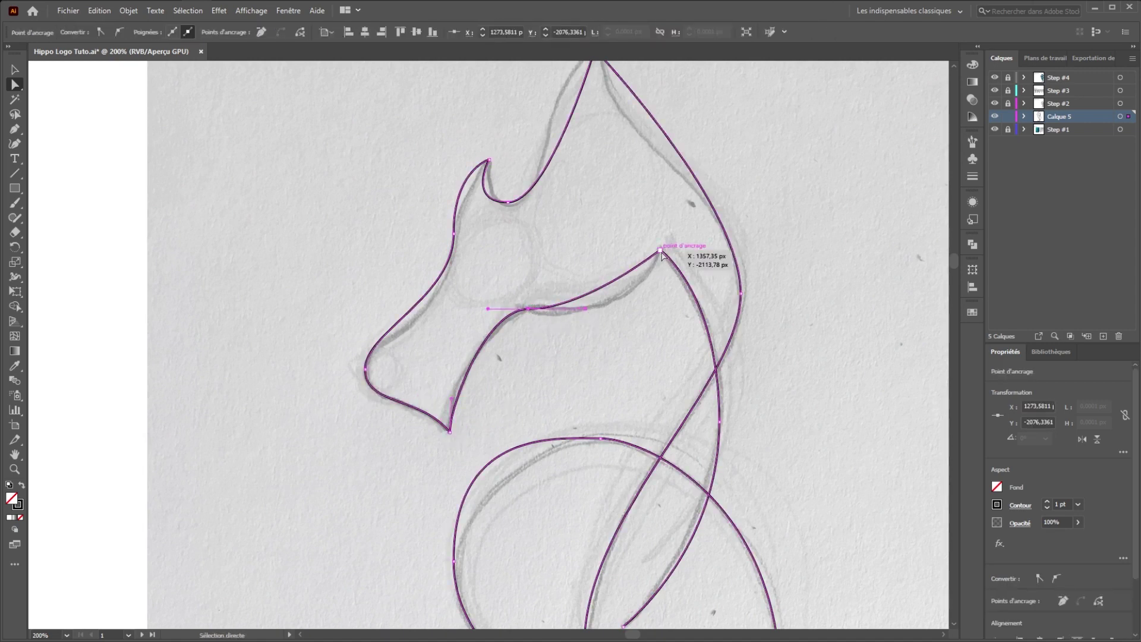
{"action": "left_click", "coordinate": [117, 33]}
{"action": "left_click_drag", "start_coordinate": [623, 250], "coordinate": [629, 308]}
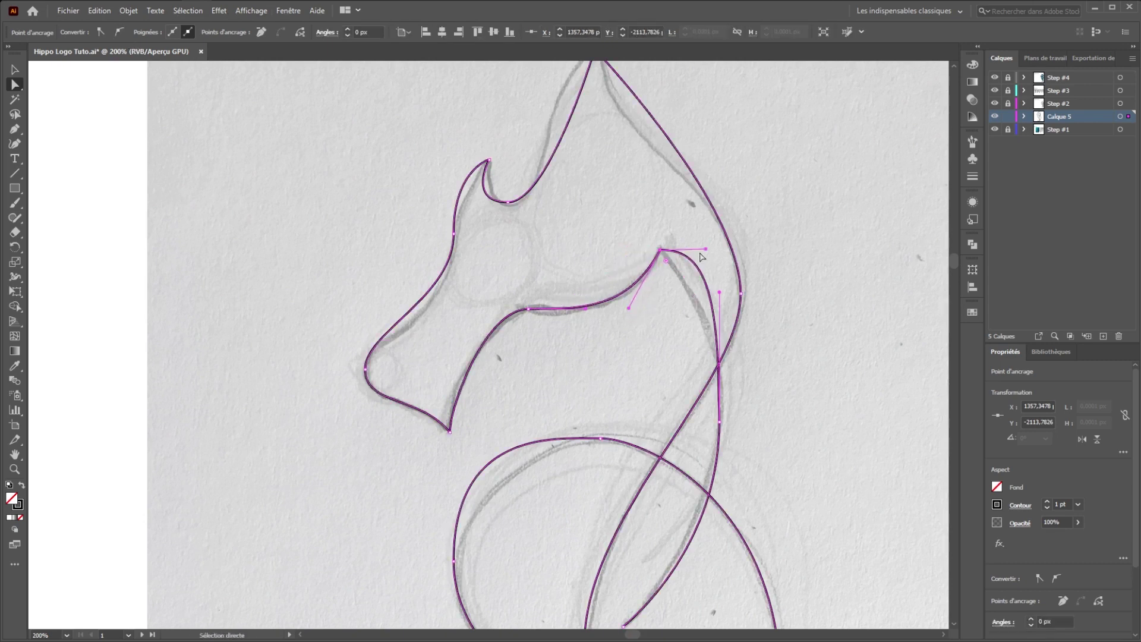
{"action": "left_click_drag", "start_coordinate": [706, 248], "coordinate": [722, 302]}
{"action": "key", "text": "ctrl+a"}
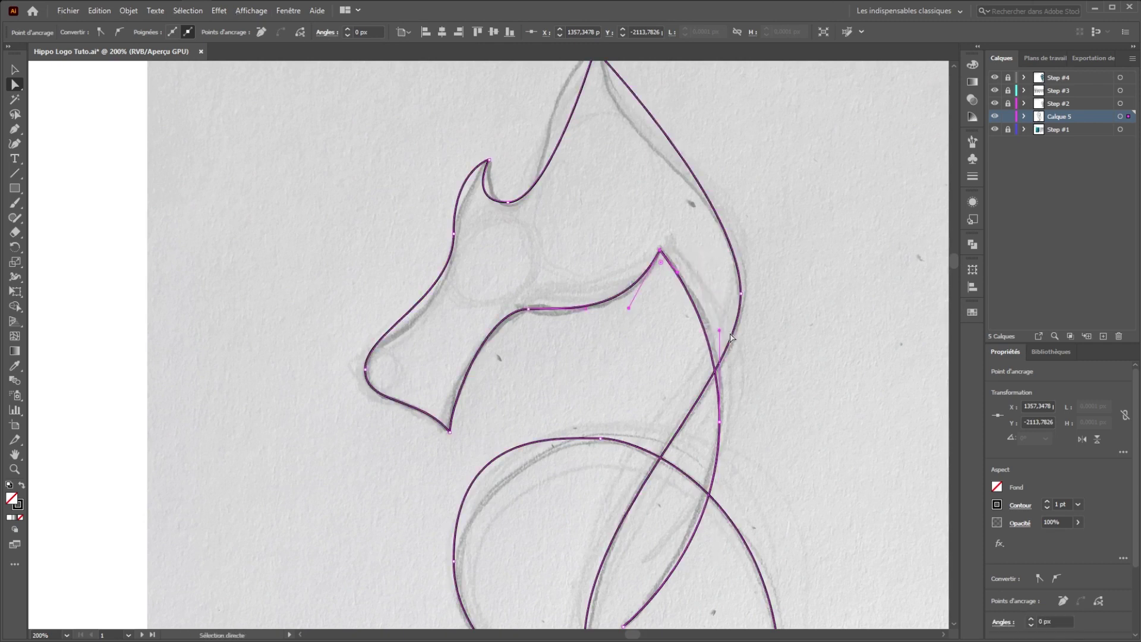
Step: Lengthen the forehead anchor's lower handle and reposition the crest tip and notch anchors along the sketch
{"action": "scroll", "coordinate": [708, 295], "scroll_direction": "down", "scroll_amount": 5}
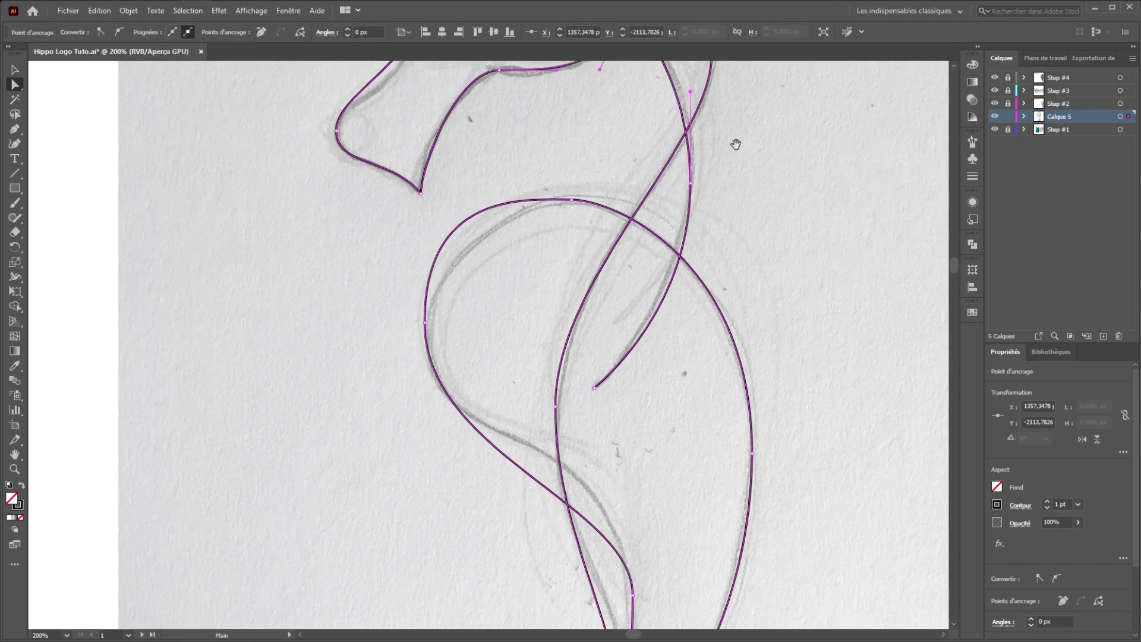
{"action": "left_click_drag", "start_coordinate": [736, 144], "coordinate": [719, 438]}
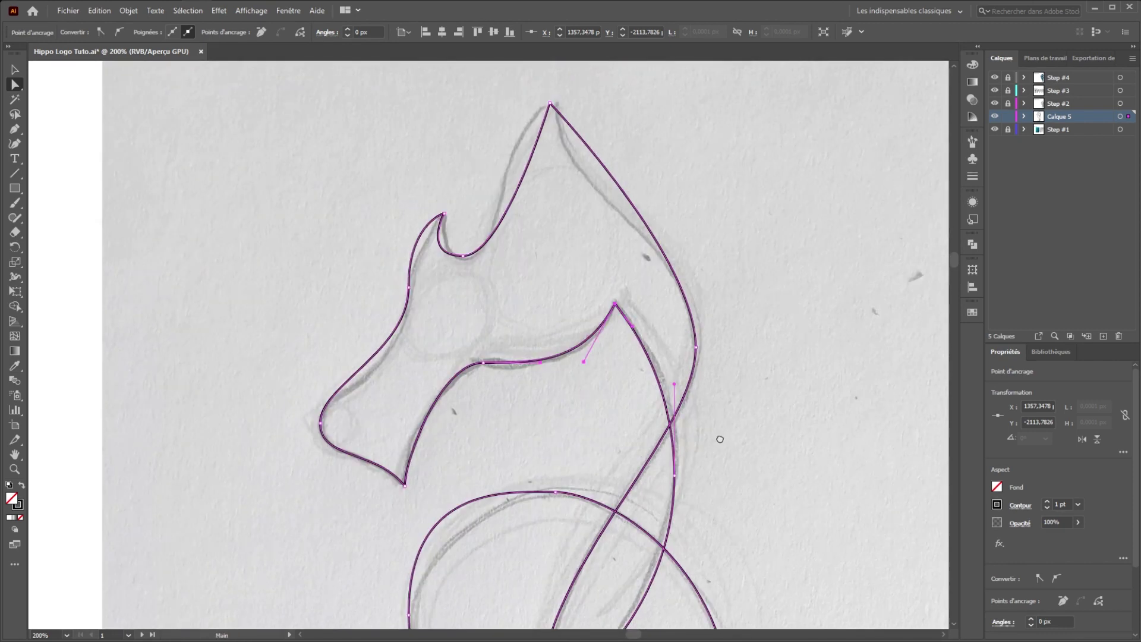
{"action": "left_click", "coordinate": [408, 287]}
{"action": "left_click_drag", "start_coordinate": [408, 362], "coordinate": [409, 377]}
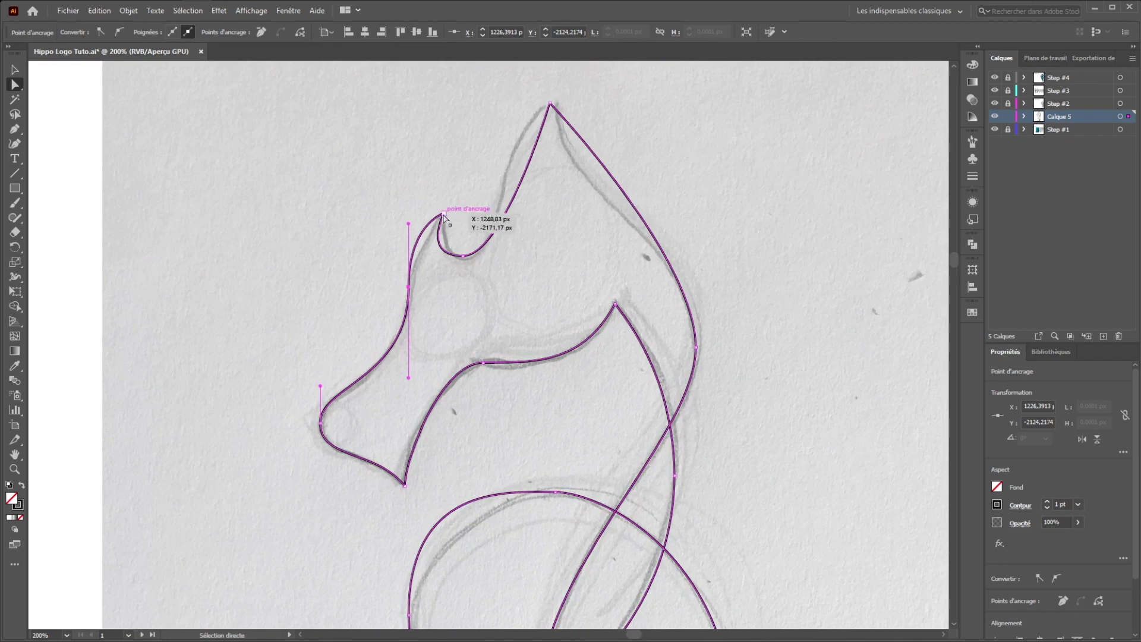
{"action": "left_click_drag", "start_coordinate": [445, 213], "coordinate": [447, 204]}
{"action": "left_click", "coordinate": [462, 257]}
{"action": "left_click_drag", "start_coordinate": [463, 256], "coordinate": [470, 259]}
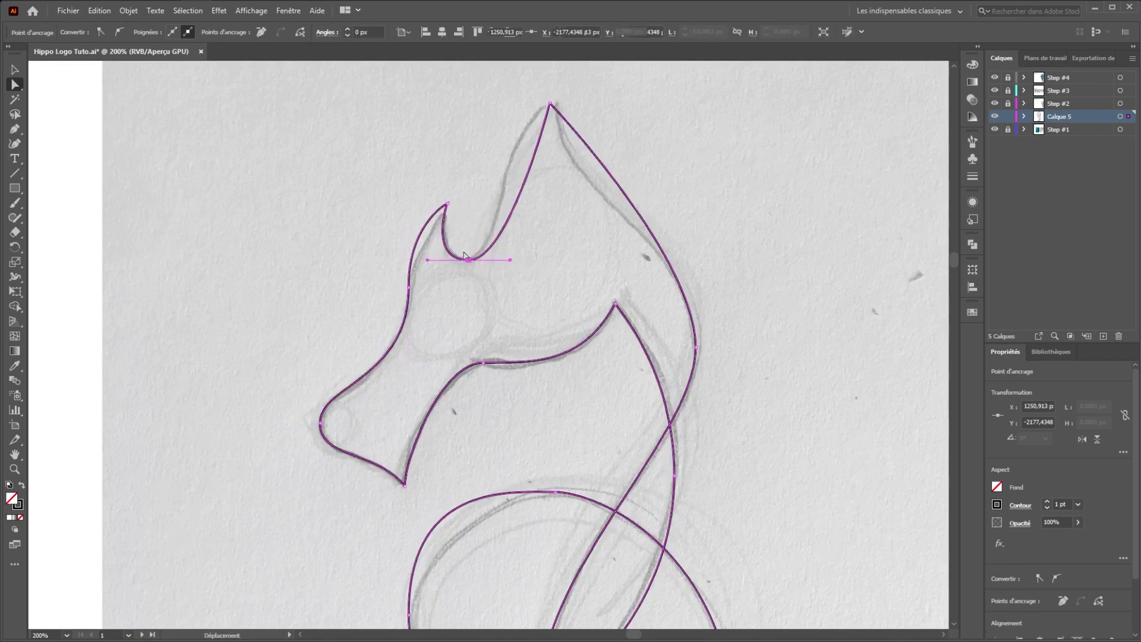
Step: Convert the ear tip anchor to smooth and adjust both handles to fit the sketched curves on either side
{"action": "left_click", "coordinate": [550, 104]}
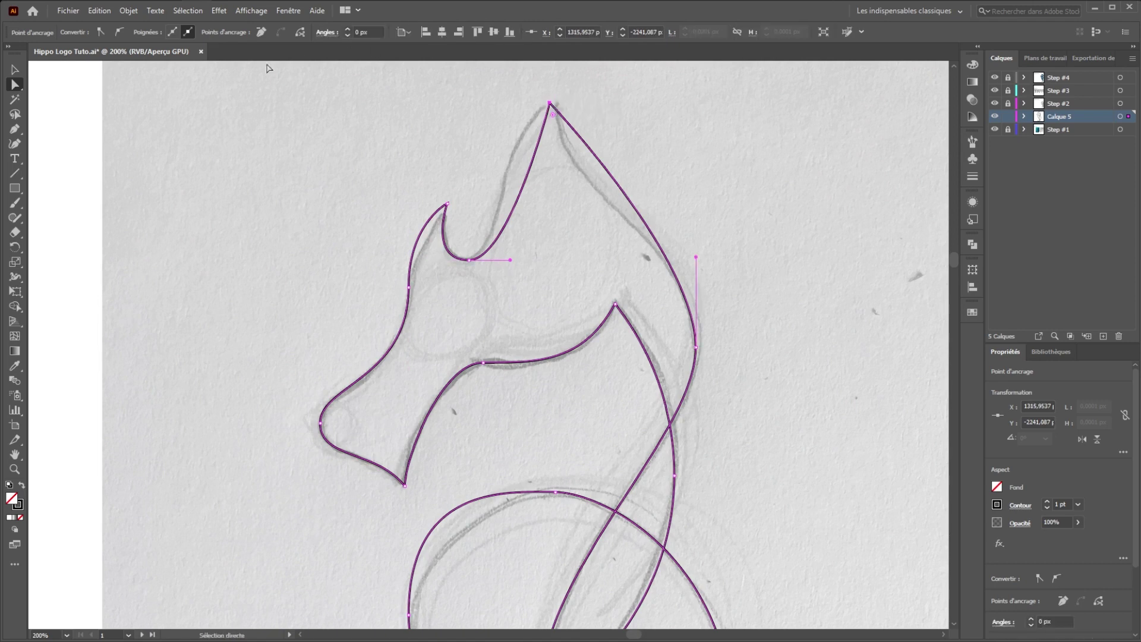
{"action": "left_click", "coordinate": [122, 33]}
{"action": "left_click_drag", "start_coordinate": [507, 113], "coordinate": [499, 117]}
{"action": "left_click_drag", "start_coordinate": [623, 102], "coordinate": [525, 182]}
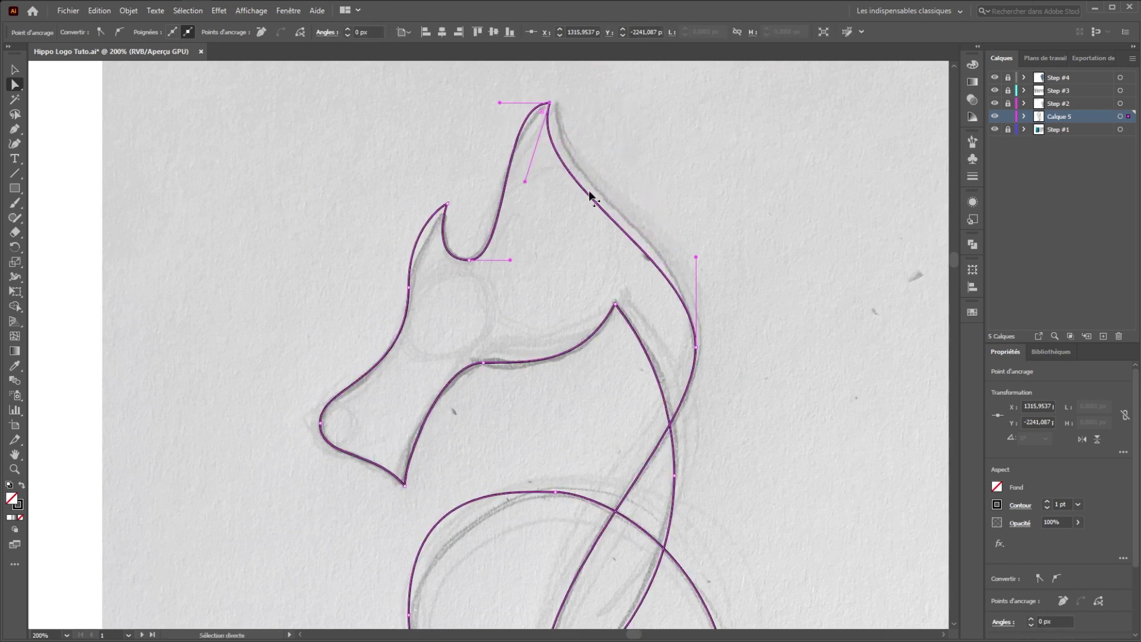
Step: Lengthen the upper handle at the back of the head and reposition the ear tip and notch anchors along the sketch
{"action": "left_click_drag", "start_coordinate": [696, 259], "coordinate": [696, 213]}
{"action": "left_click_drag", "start_coordinate": [548, 107], "coordinate": [558, 100]}
{"action": "left_click_drag", "start_coordinate": [476, 260], "coordinate": [465, 265]}
{"action": "left_click", "coordinate": [567, 229]}
{"action": "left_click", "coordinate": [560, 97]}
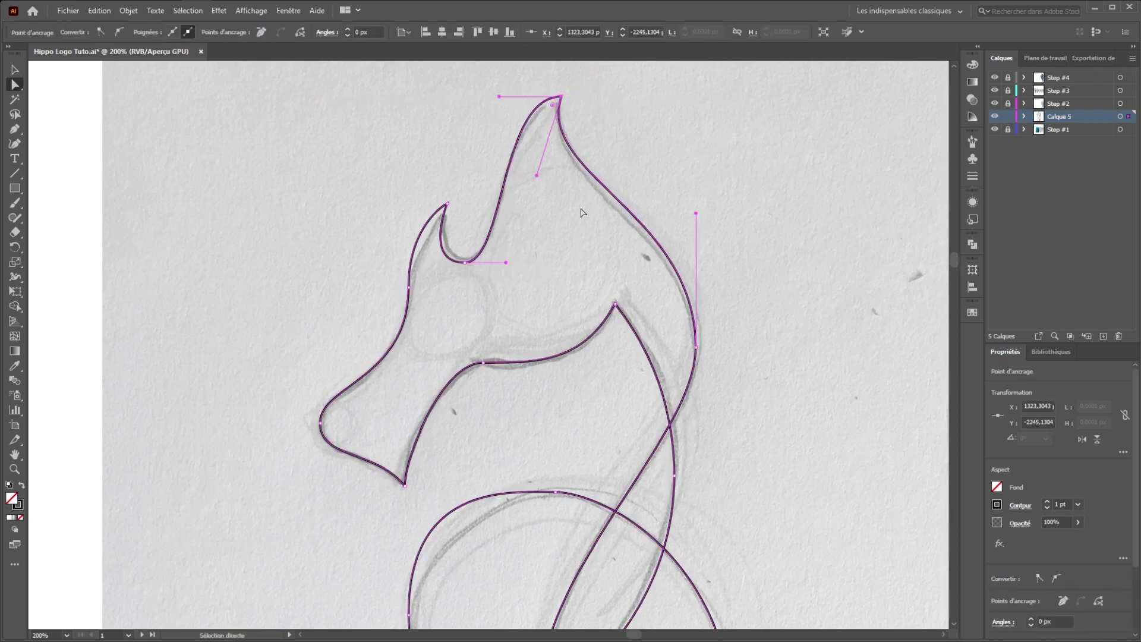
{"action": "left_click", "coordinate": [567, 226]}
Step: Lengthen the upper handle of the lower belly anchor so the curve follows the sketched line above the pointed tip
{"action": "scroll", "coordinate": [723, 298], "scroll_direction": "down", "scroll_amount": 10}
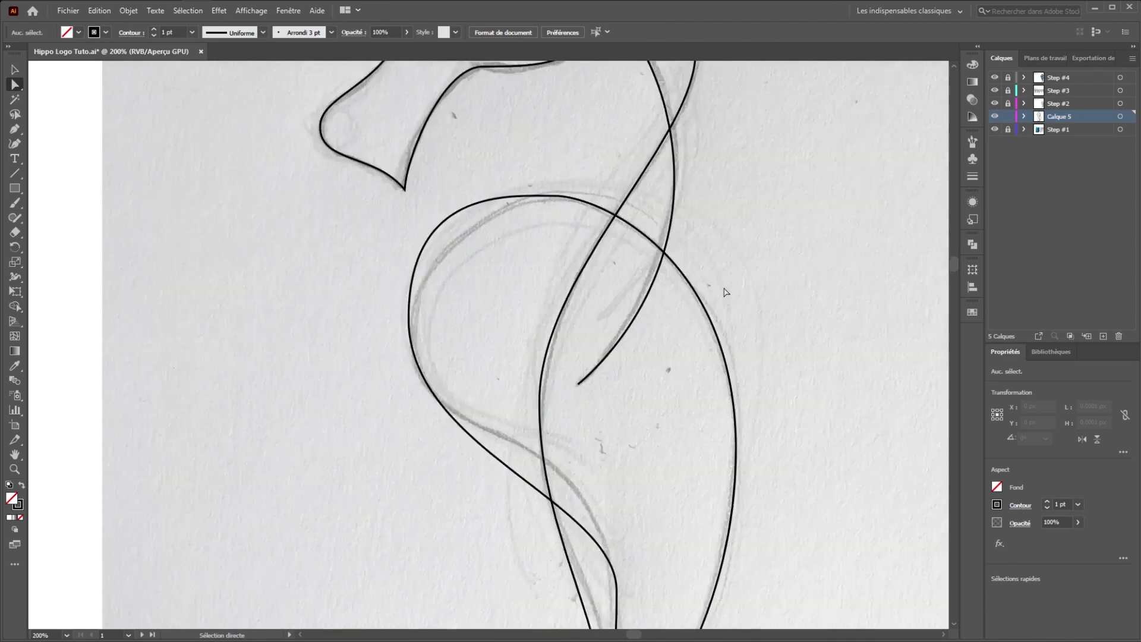
{"action": "scroll", "coordinate": [724, 297], "scroll_direction": "down", "scroll_amount": 1}
{"action": "scroll", "coordinate": [719, 482], "scroll_direction": "down", "scroll_amount": 3}
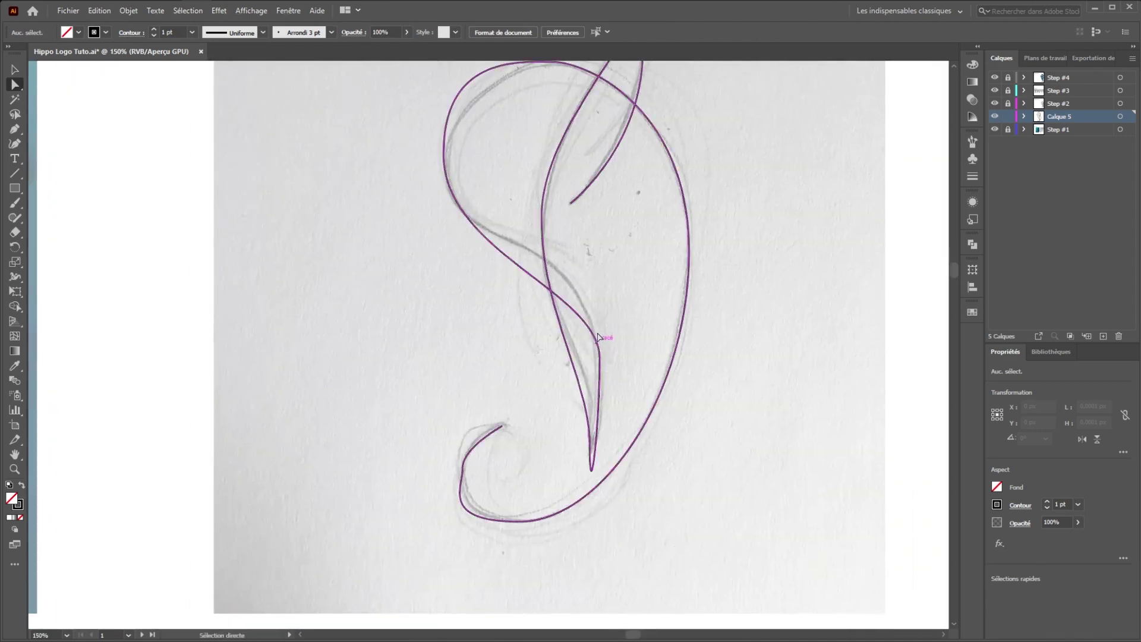
{"action": "left_click", "coordinate": [599, 354]}
{"action": "left_click", "coordinate": [600, 357]}
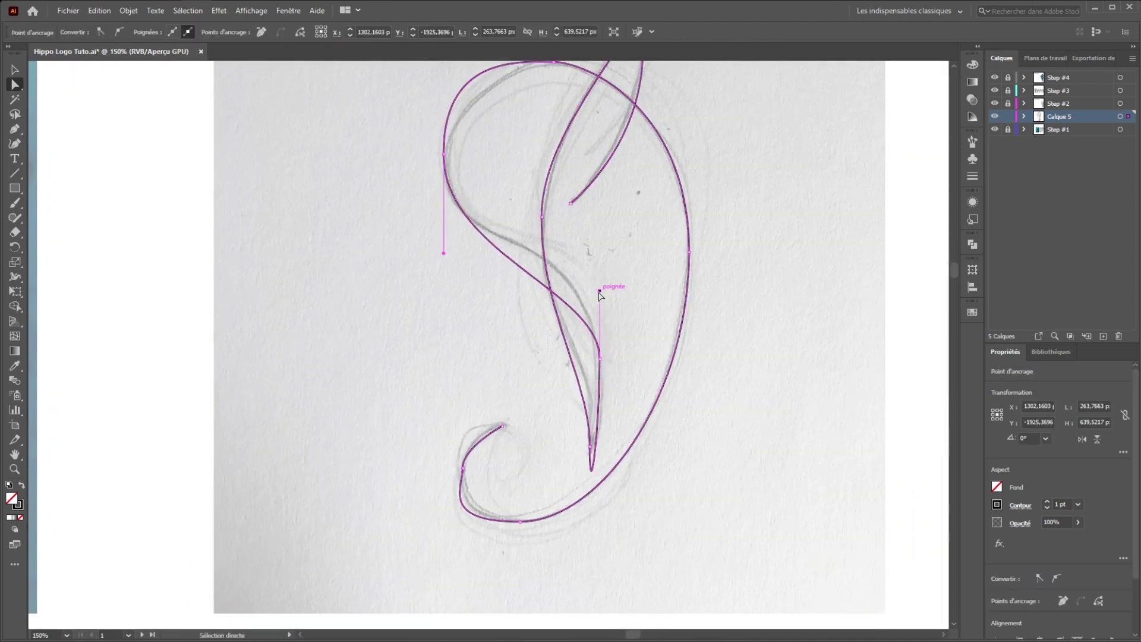
{"action": "left_click_drag", "start_coordinate": [600, 290], "coordinate": [600, 232]}
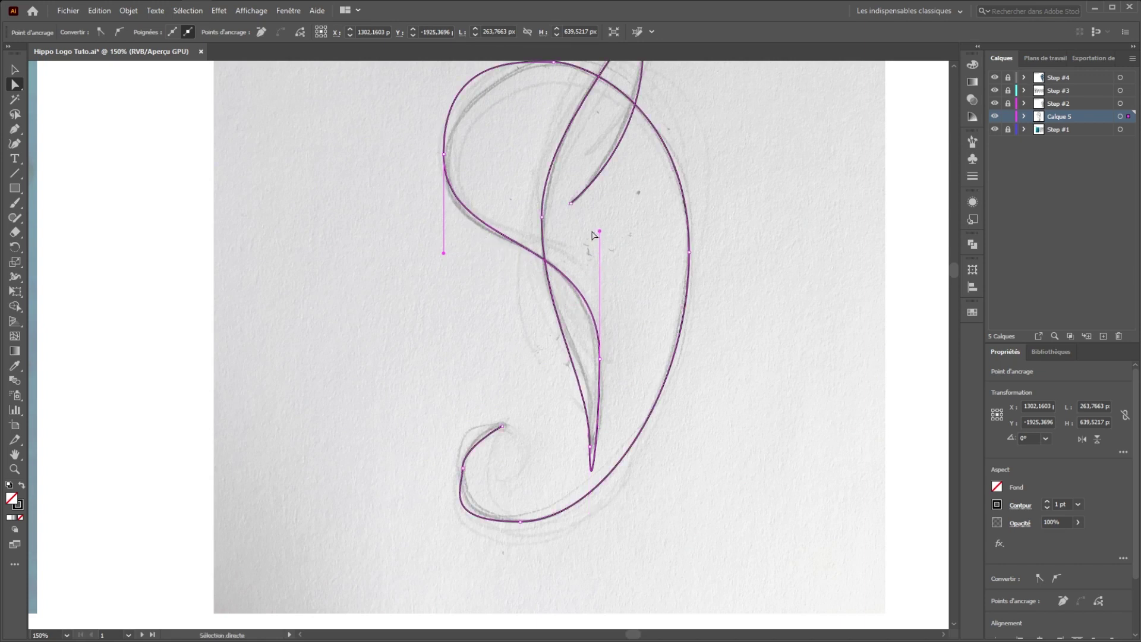
{"action": "left_click", "coordinate": [618, 363]}
{"action": "left_click", "coordinate": [599, 357]}
Step: Move the front belly anchor slightly down and adjust its upper handle and the handles of the belly's top anchor to the sketch
{"action": "left_click_drag", "start_coordinate": [632, 245], "coordinate": [636, 332]}
{"action": "left_click_drag", "start_coordinate": [446, 241], "coordinate": [447, 251]}
{"action": "left_click_drag", "start_coordinate": [447, 155], "coordinate": [449, 177]}
{"action": "left_click_drag", "start_coordinate": [524, 149], "coordinate": [500, 152]}
{"action": "left_click", "coordinate": [560, 155]}
{"action": "left_click_drag", "start_coordinate": [619, 147], "coordinate": [620, 148]}
Step: Lower the back curve's outermost anchor slightly and shorten the left handle of the tail's bottom anchor to smooth the curl
{"action": "left_click_drag", "start_coordinate": [693, 339], "coordinate": [693, 352]}
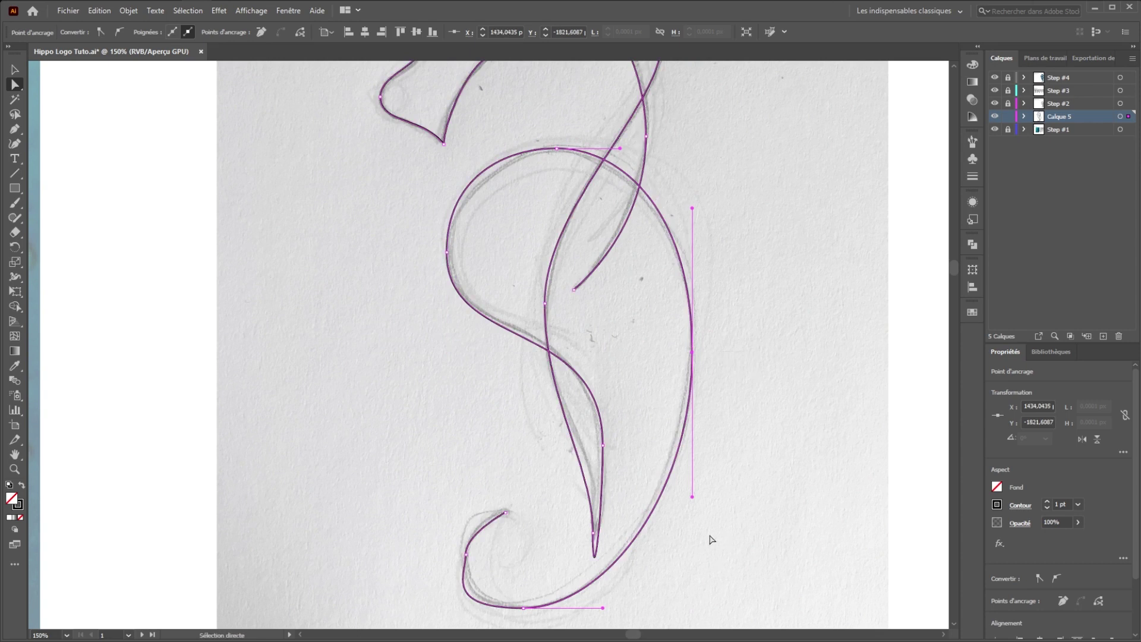
{"action": "left_click", "coordinate": [524, 608]}
{"action": "left_click_drag", "start_coordinate": [444, 608], "coordinate": [471, 608]}
{"action": "left_click", "coordinate": [467, 564]}
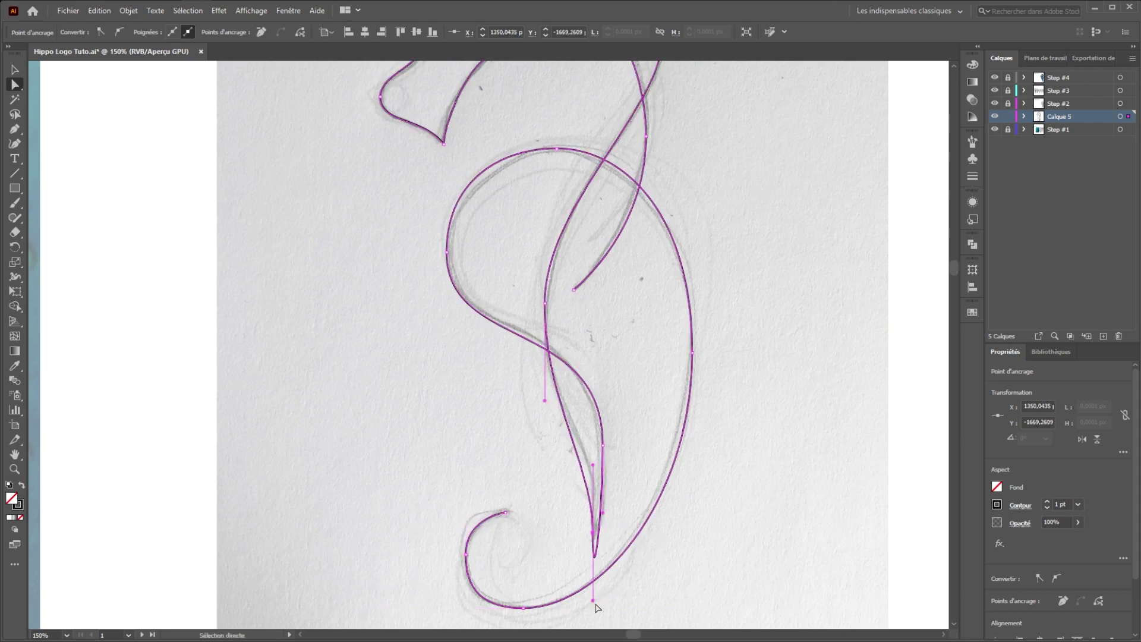
Step: Sharpen the inner strand's pointed lower tip and reposition its tip anchor and the lower belly anchor above it
{"action": "left_click", "coordinate": [599, 569]}
{"action": "left_click_drag", "start_coordinate": [614, 504], "coordinate": [600, 434]}
{"action": "left_click_drag", "start_coordinate": [594, 532], "coordinate": [601, 531]}
Step: Delete the lower belly anchor just above the pointed tip and extend the tip's handle upward to restore the curve
{"action": "left_click", "coordinate": [598, 434]}
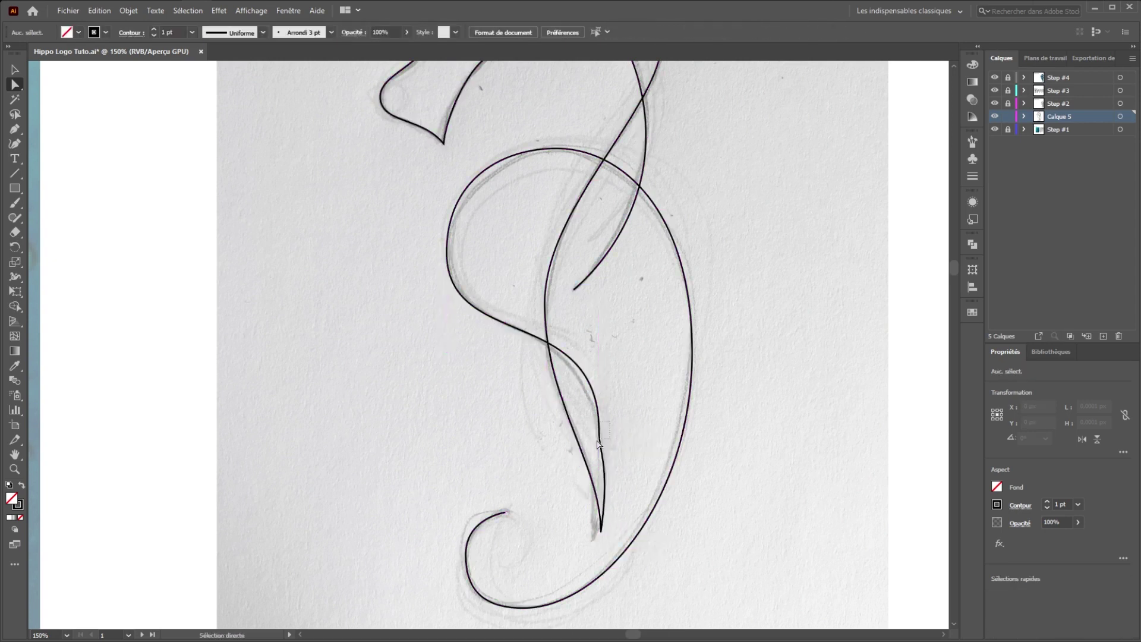
{"action": "key", "text": "p"}
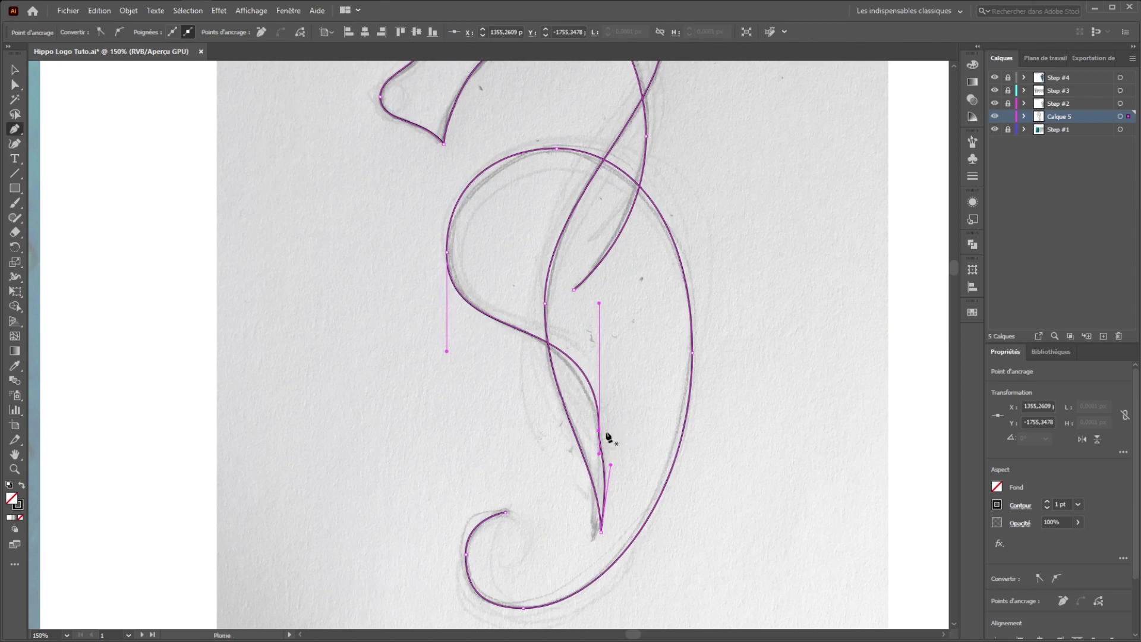
{"action": "left_click", "coordinate": [599, 432]}
{"action": "key", "text": "a"}
{"action": "left_click_drag", "start_coordinate": [601, 433], "coordinate": [625, 289]}
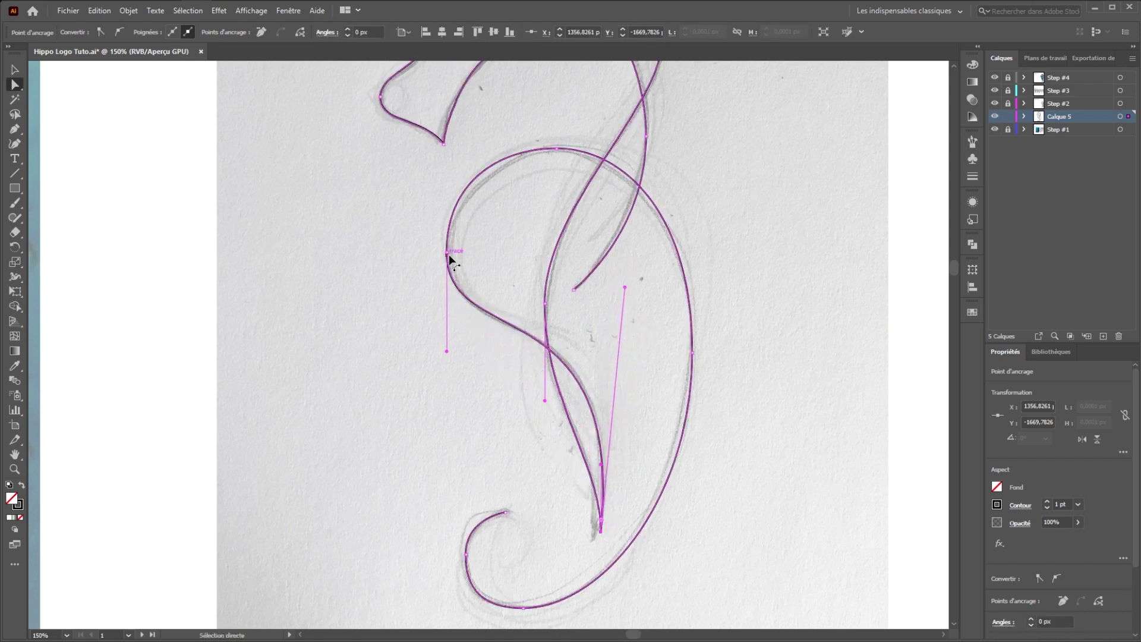
Step: Move the pointed tip anchor onto the sketched tip and angle its belly-side handle outward to match the sketched curve
{"action": "left_click", "coordinate": [542, 587]}
{"action": "left_click_drag", "start_coordinate": [600, 535], "coordinate": [595, 539]}
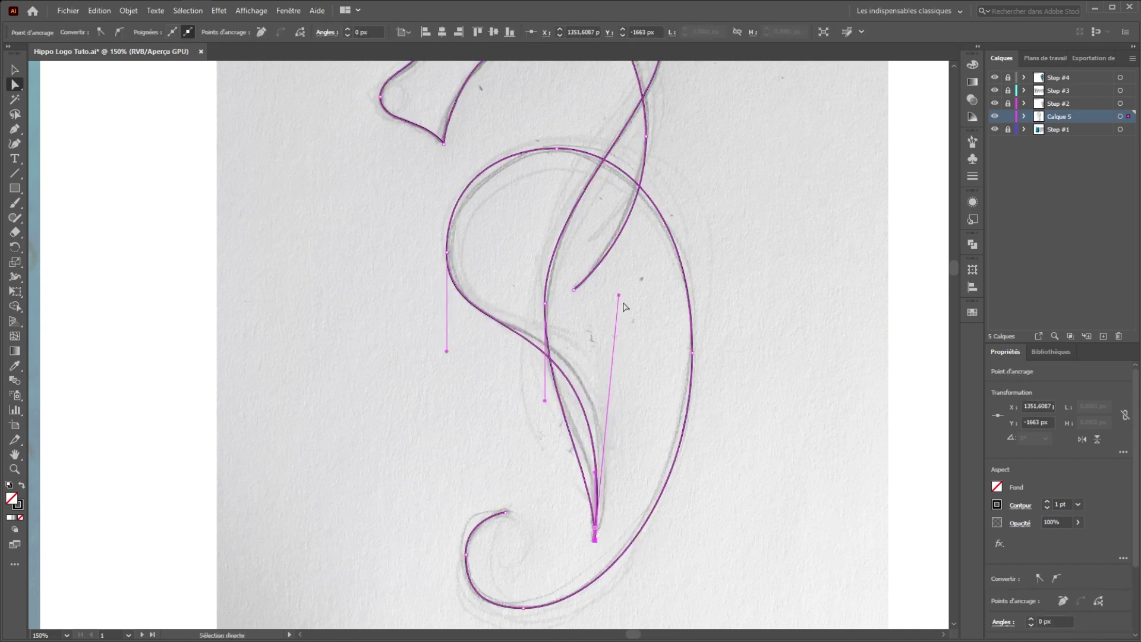
{"action": "left_click_drag", "start_coordinate": [620, 294], "coordinate": [635, 288]}
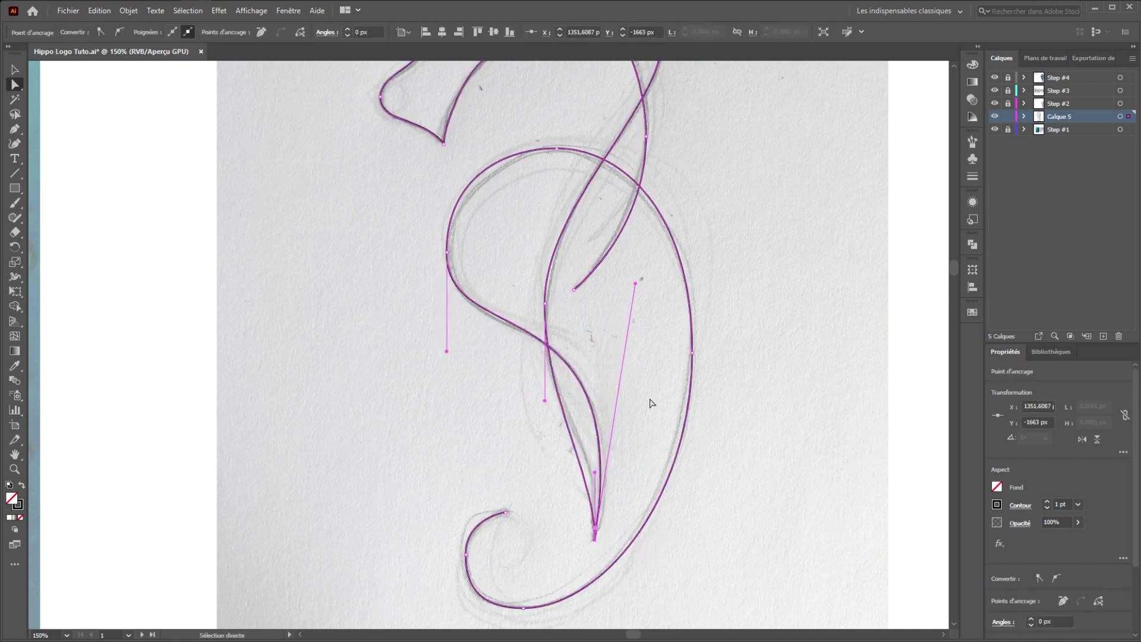
{"action": "left_click", "coordinate": [618, 435]}
Step: Adjust the pointed tip's other handle so the strand rising to the neck curves along the sketch
{"action": "left_click", "coordinate": [595, 540]}
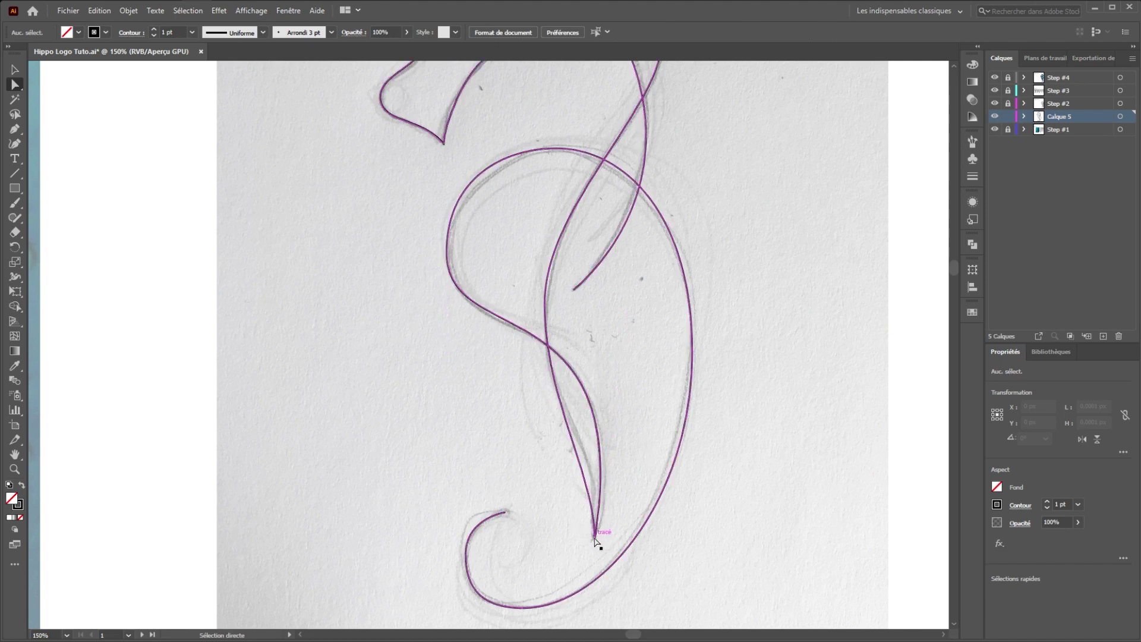
{"action": "left_click_drag", "start_coordinate": [594, 473], "coordinate": [605, 441]}
{"action": "left_click", "coordinate": [546, 304]}
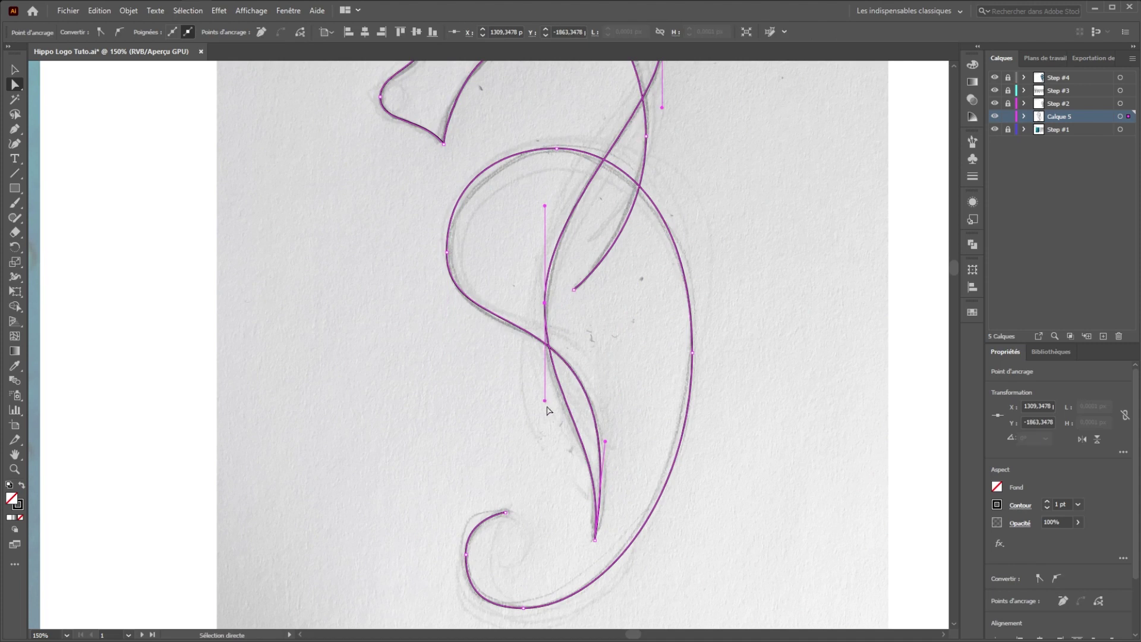
{"action": "left_click", "coordinate": [641, 349]}
Step: Examine the whole traced outline over the sketch and the clean line version on the Étape #2 : Vectorisation artboard
{"action": "key", "text": "ctrl+minus"}
{"action": "key", "text": "ctrl+minus"}
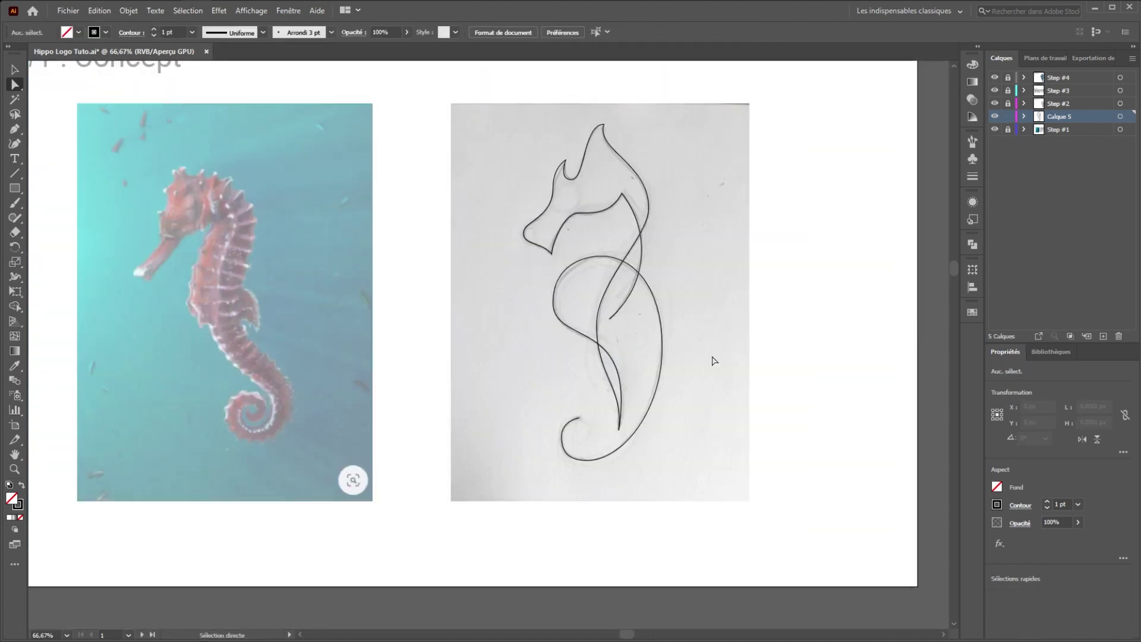
{"action": "left_click_drag", "start_coordinate": [706, 275], "coordinate": [676, 292]}
{"action": "left_click_drag", "start_coordinate": [541, 232], "coordinate": [603, 241]}
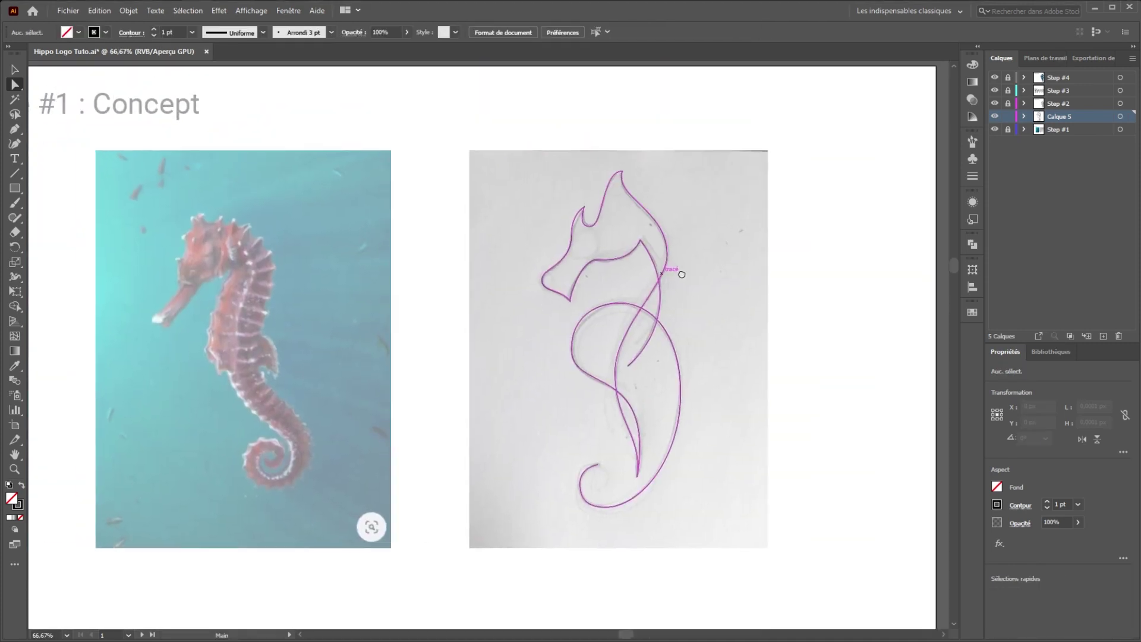
{"action": "key", "text": "v"}
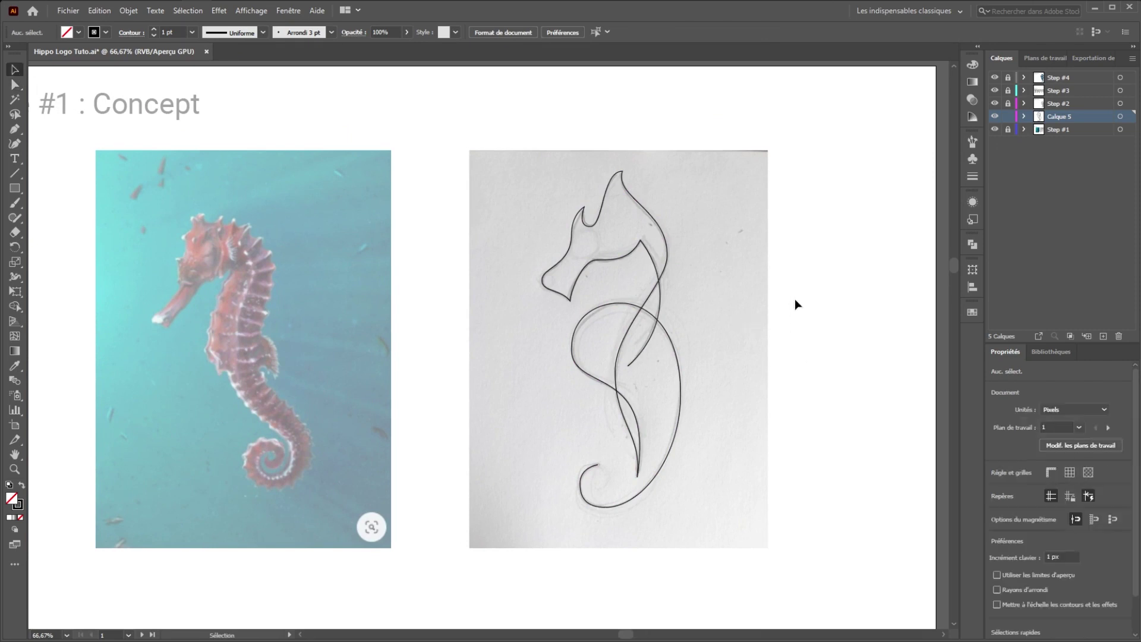
{"action": "left_click_drag", "start_coordinate": [734, 277], "coordinate": [825, 293]}
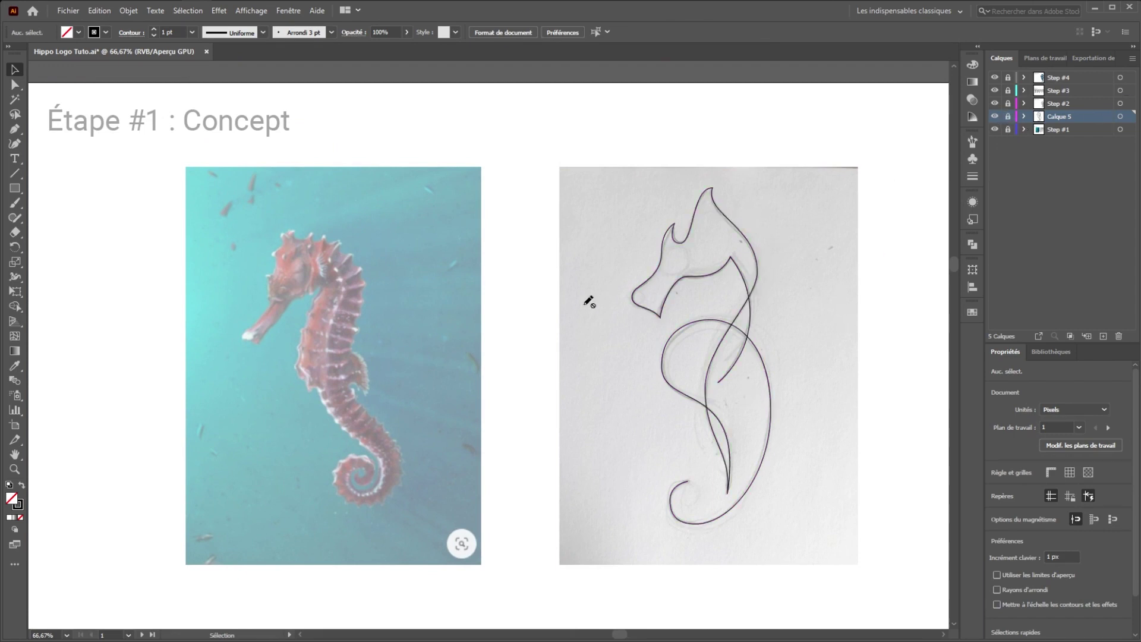
{"action": "scroll", "coordinate": [591, 295], "scroll_direction": "down", "scroll_amount": 15}
{"action": "scroll", "coordinate": [594, 287], "scroll_direction": "down", "scroll_amount": 8}
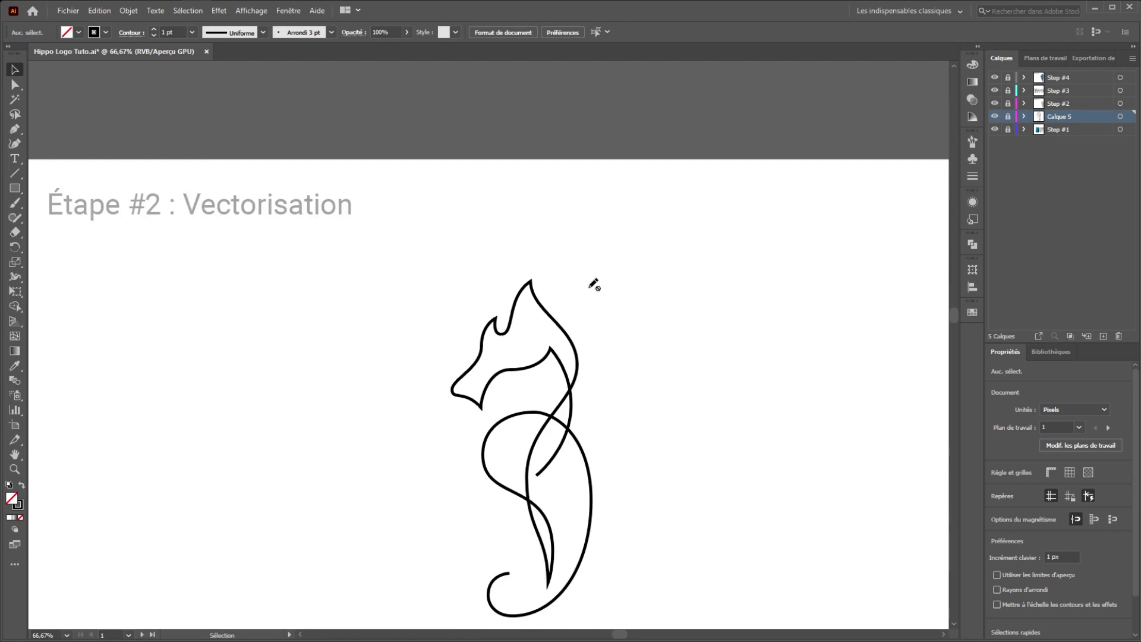
{"action": "left_click_drag", "start_coordinate": [659, 353], "coordinate": [710, 295]}
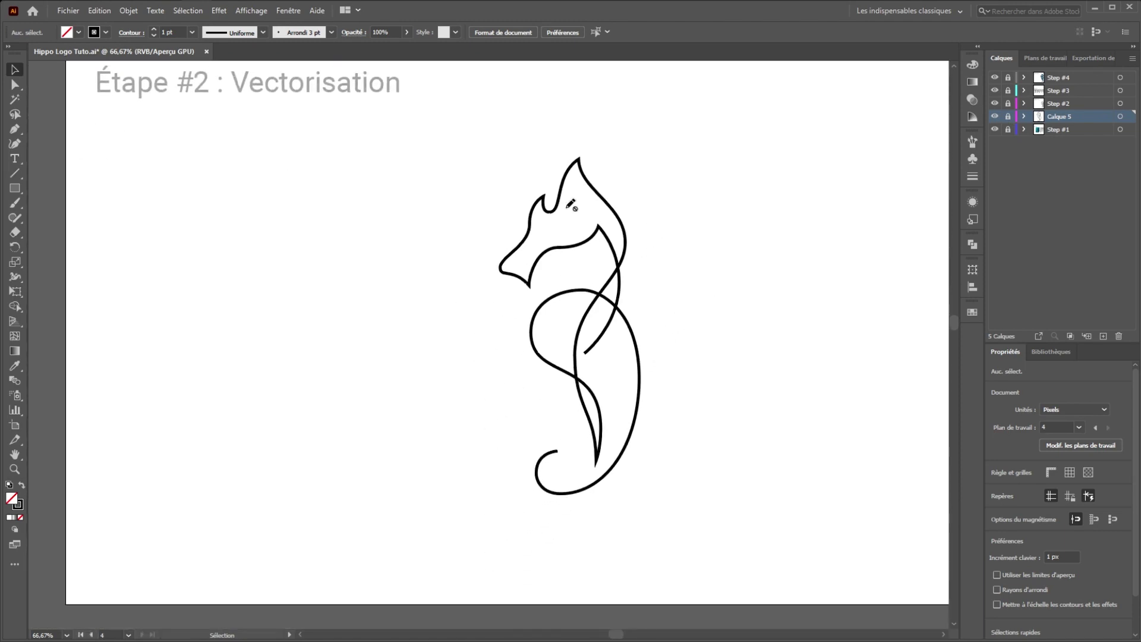
{"action": "left_click_drag", "start_coordinate": [773, 333], "coordinate": [734, 371]}
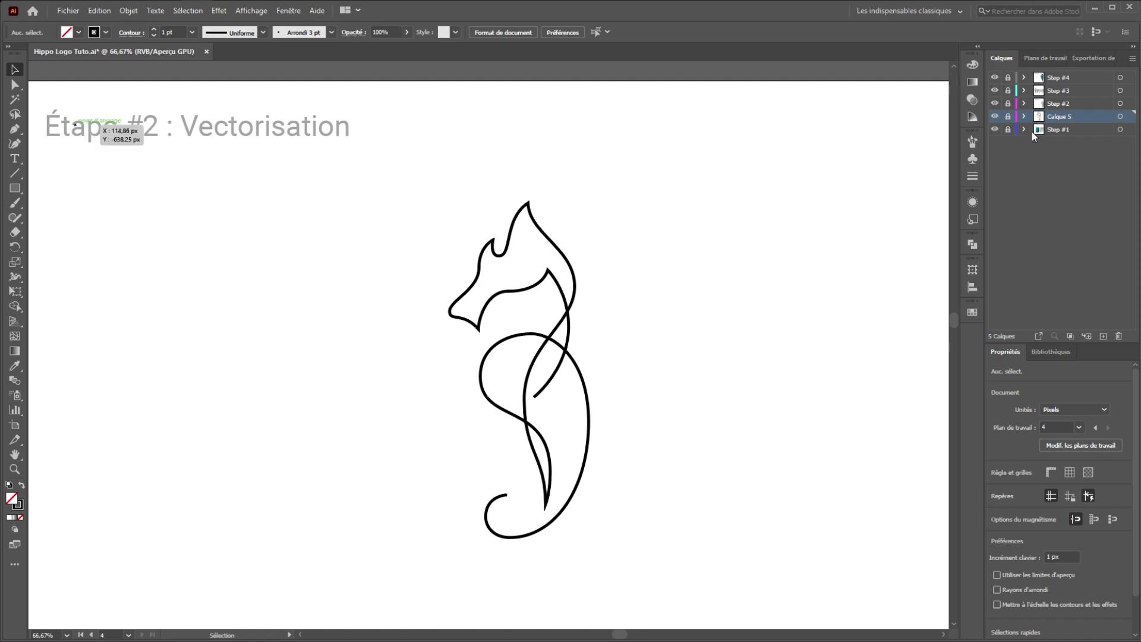
{"action": "scroll", "coordinate": [564, 357], "scroll_direction": "down", "scroll_amount": 1}
{"action": "scroll", "coordinate": [654, 422], "scroll_direction": "down", "scroll_amount": 2}
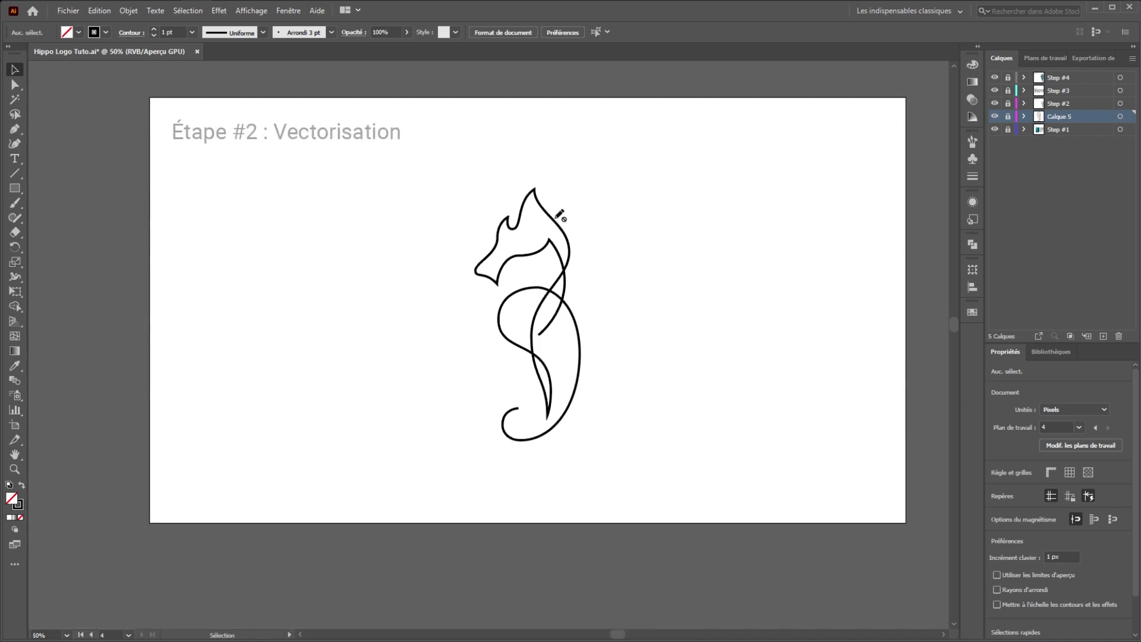
{"action": "scroll", "coordinate": [594, 288], "scroll_direction": "up", "scroll_amount": 1}
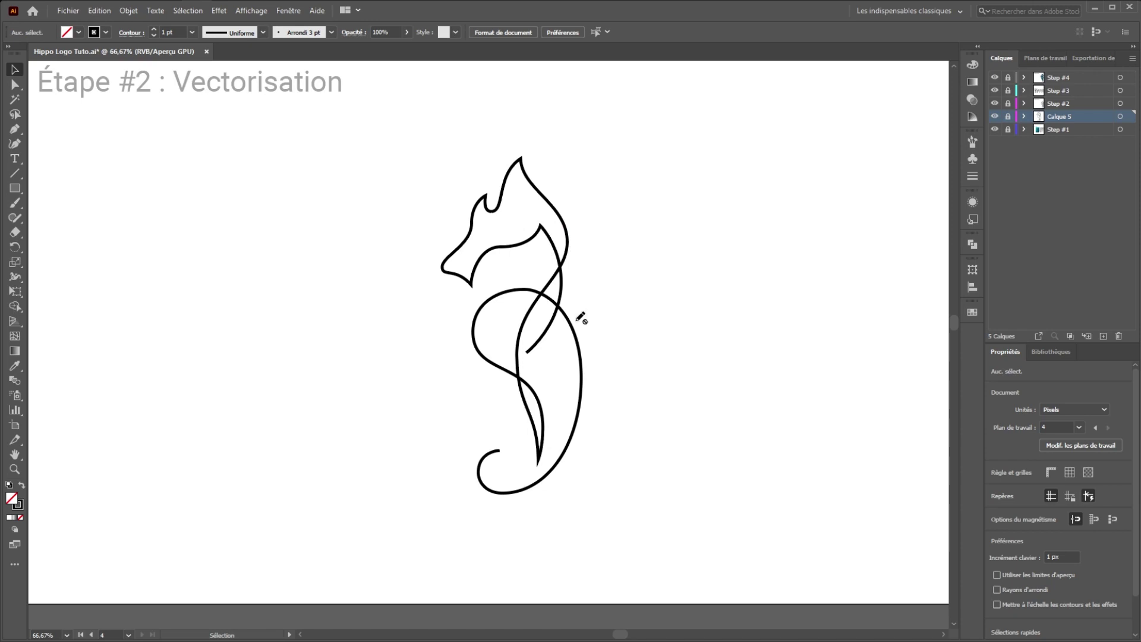
Step: Go to the Étape #3: Simplification artboard, unlock the Step #3 layer and make it the active layer
{"action": "left_click", "coordinate": [17, 72]}
{"action": "left_click_drag", "start_coordinate": [680, 516], "coordinate": [654, 214]}
{"action": "scroll", "coordinate": [654, 214], "scroll_direction": "down", "scroll_amount": 10}
{"action": "scroll", "coordinate": [557, 234], "scroll_direction": "down", "scroll_amount": 1}
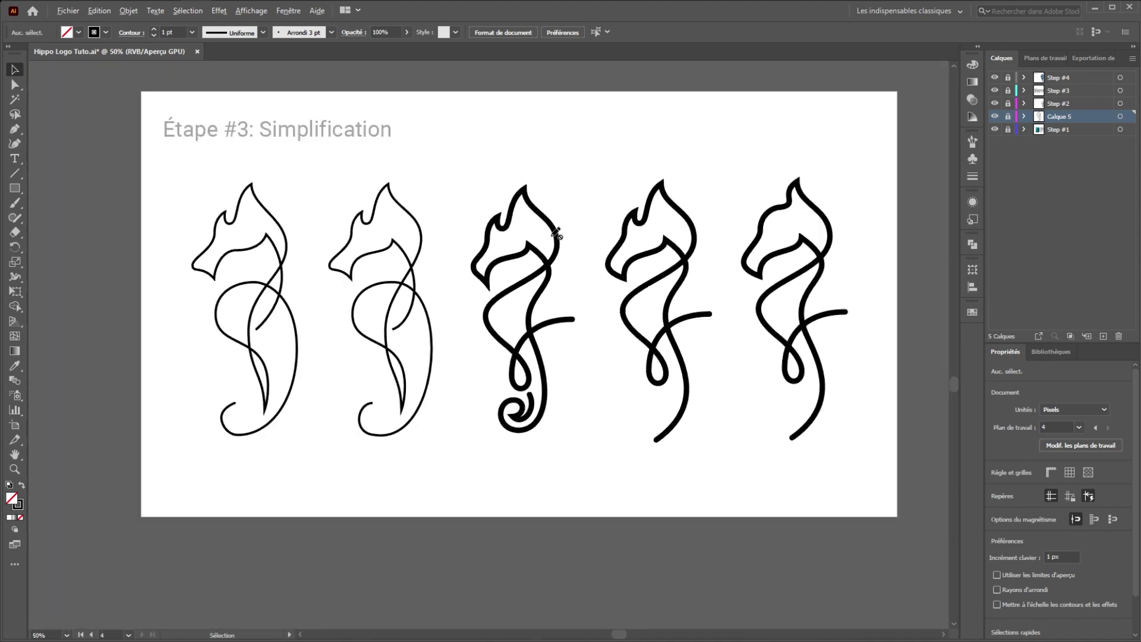
{"action": "left_click_drag", "start_coordinate": [611, 235], "coordinate": [593, 257]}
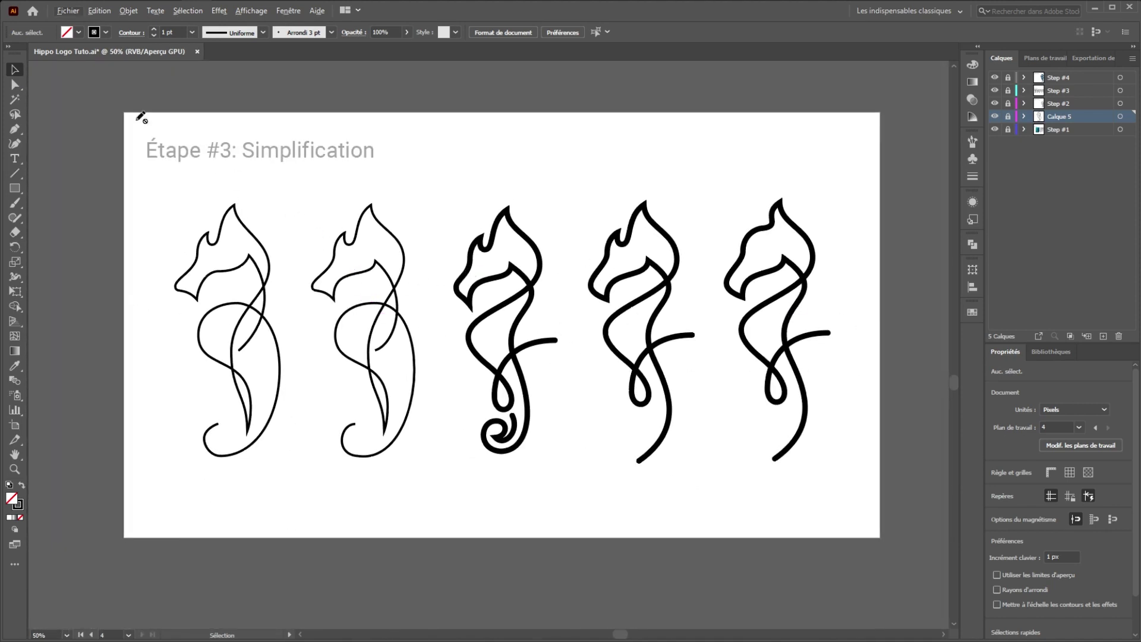
{"action": "left_click", "coordinate": [1008, 92]}
{"action": "left_click", "coordinate": [1067, 94]}
Step: Try to simplify the first seahorse outline's path, reducing the curve simplification setting to its minimum
{"action": "left_click_drag", "start_coordinate": [271, 451], "coordinate": [208, 267]}
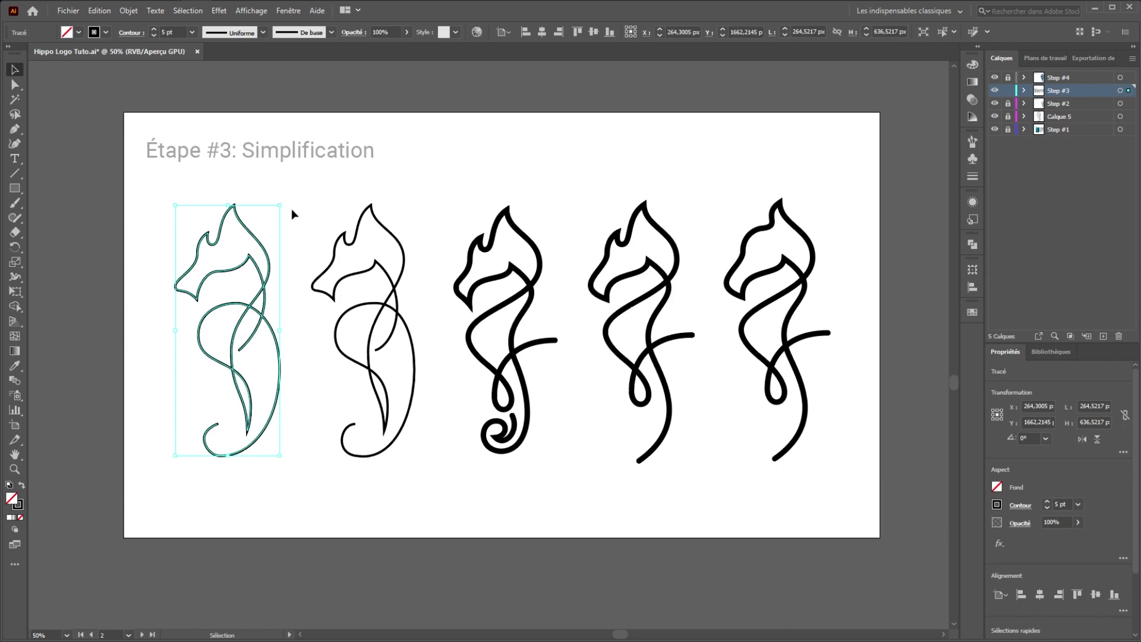
{"action": "left_click_drag", "start_coordinate": [328, 201], "coordinate": [423, 474]}
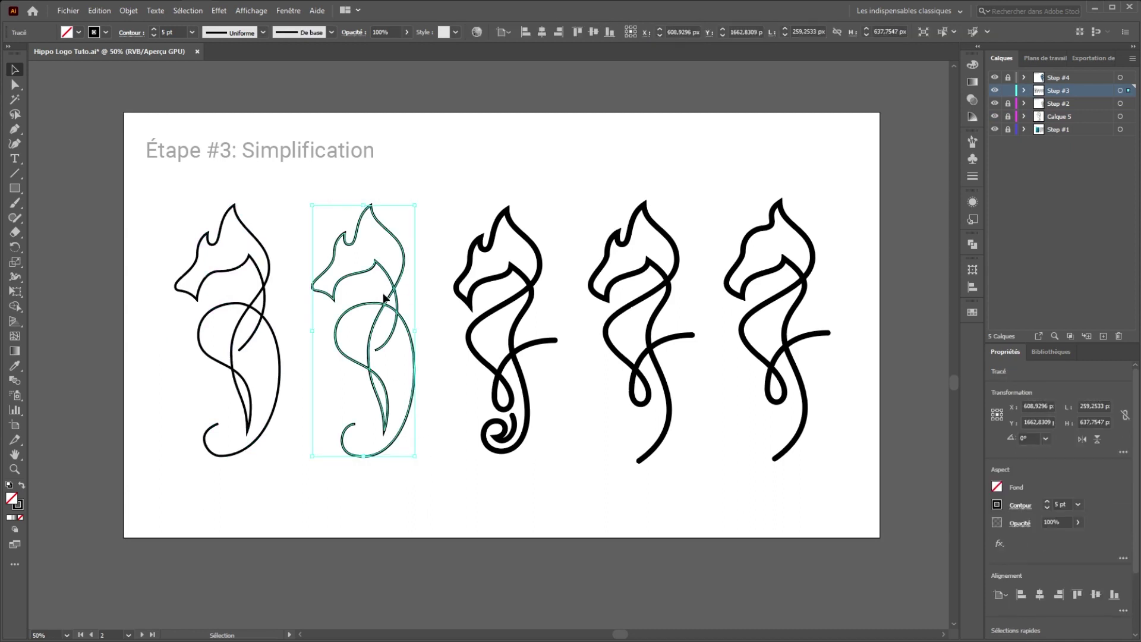
{"action": "left_click", "coordinate": [190, 223]}
{"action": "left_click_drag", "start_coordinate": [190, 223], "coordinate": [290, 454]}
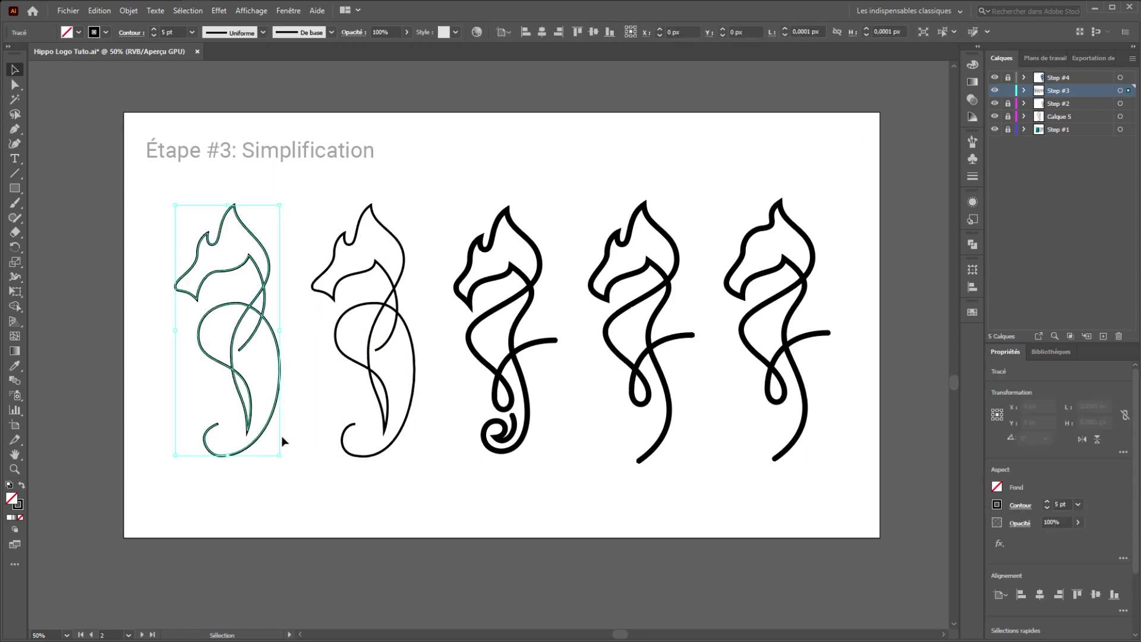
{"action": "left_click", "coordinate": [128, 11]}
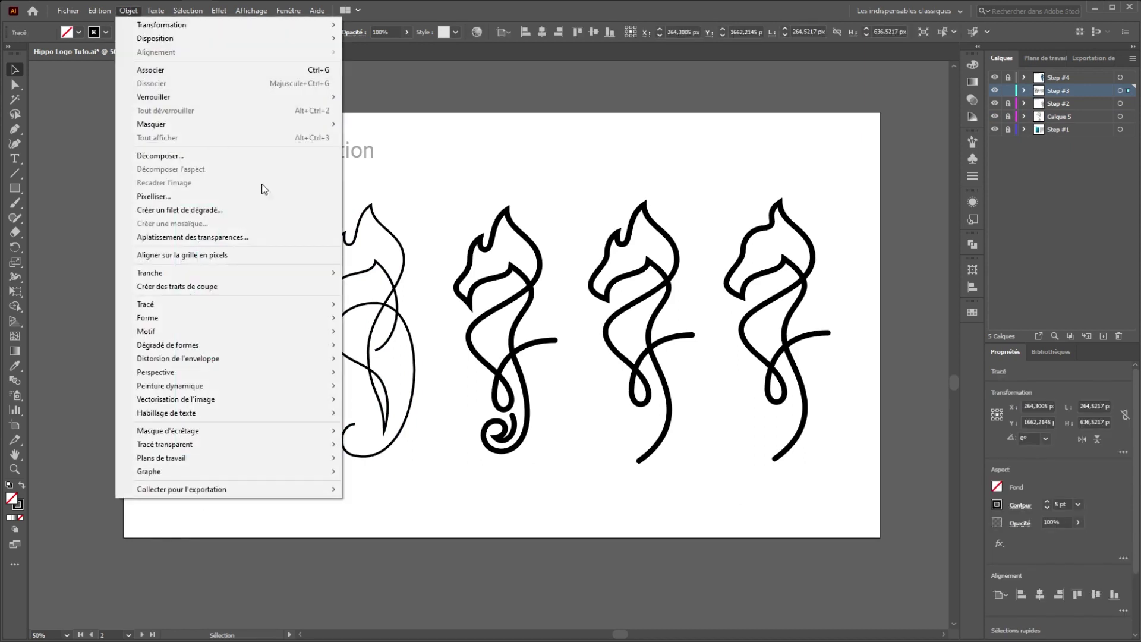
{"action": "mouse_move", "coordinate": [298, 304]}
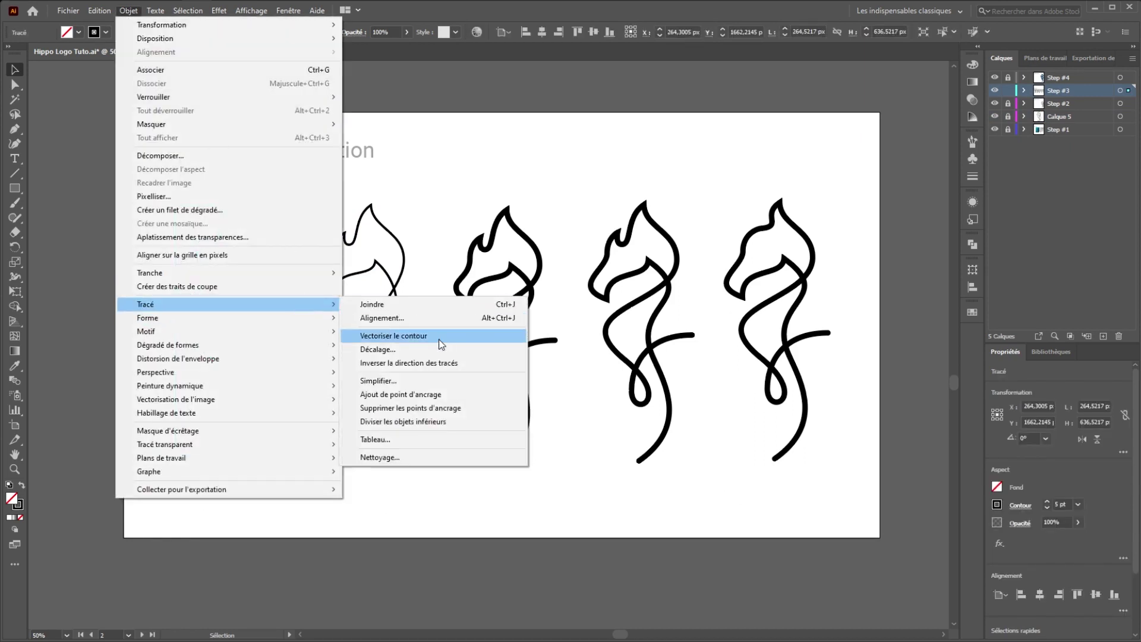
{"action": "left_click", "coordinate": [435, 381]}
{"action": "left_click_drag", "start_coordinate": [480, 359], "coordinate": [440, 360]}
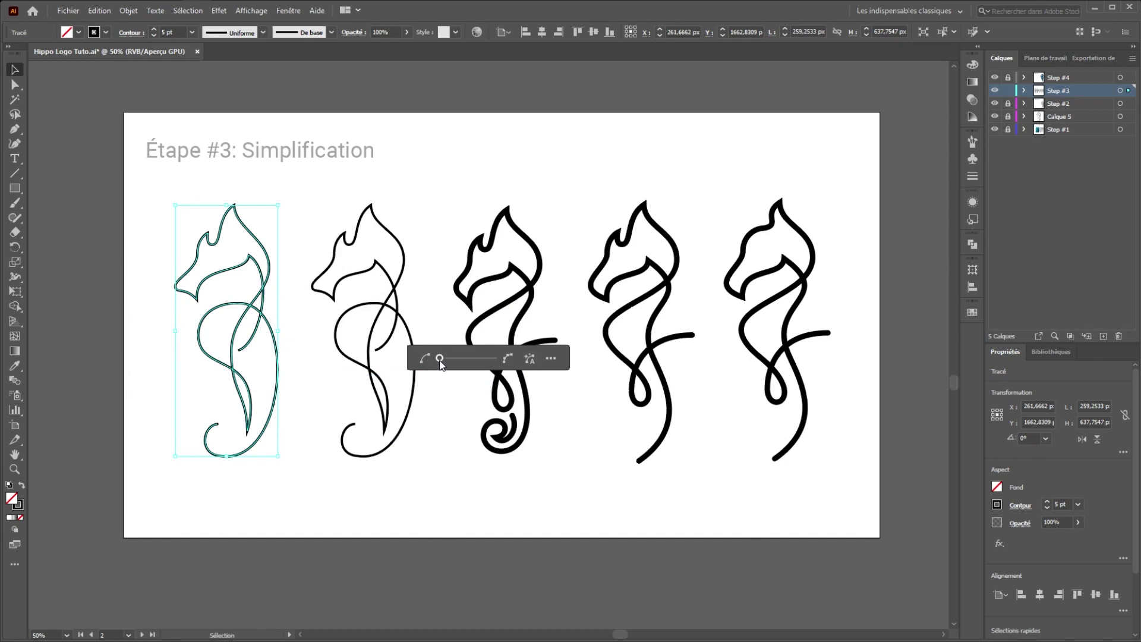
{"action": "left_click", "coordinate": [465, 476]}
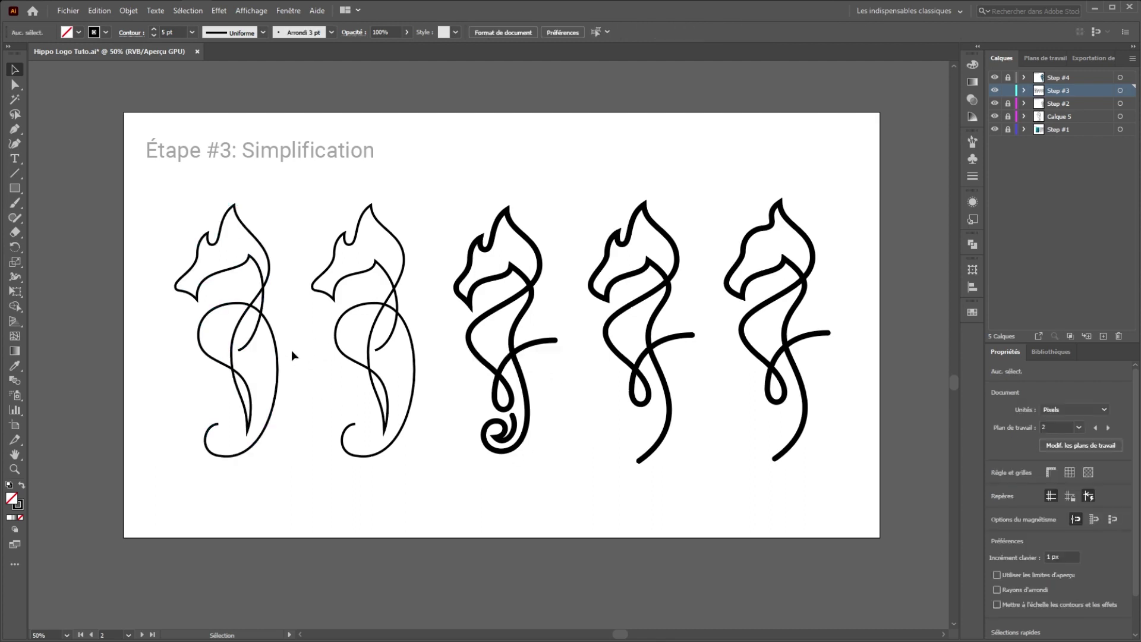
Step: Select the second seahorse outline on the Étape #3: Simplification artboard
{"action": "left_click", "coordinate": [271, 321]}
{"action": "left_click", "coordinate": [319, 476]}
{"action": "left_click_drag", "start_coordinate": [314, 202], "coordinate": [418, 467]}
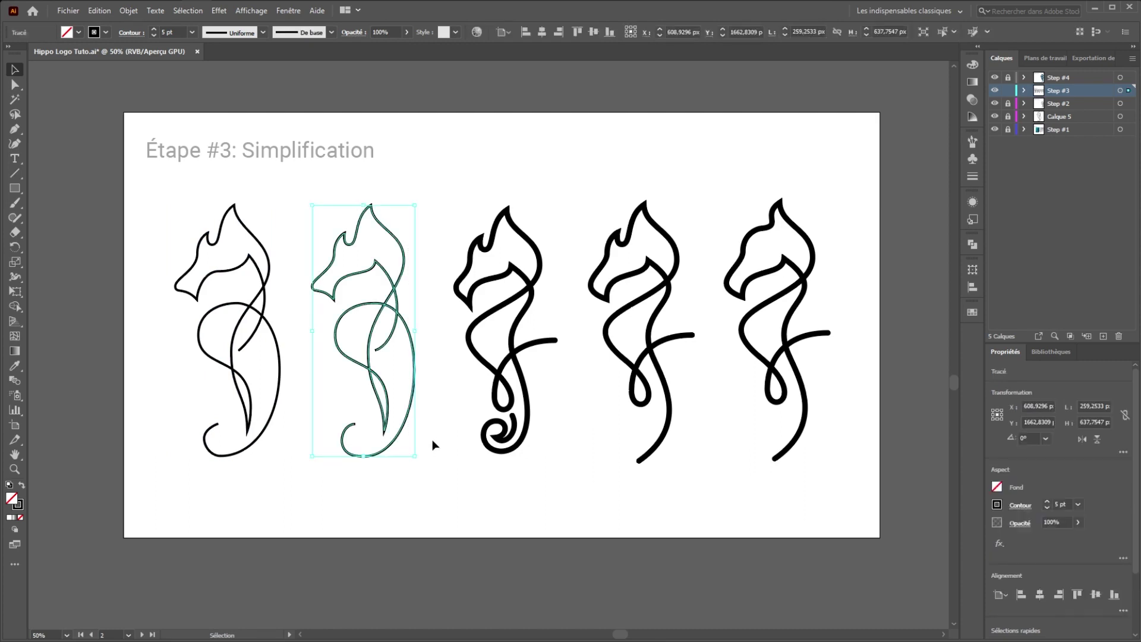
Step: Compare the second seahorse outline with the thicker third outline on the Étape #3: Simplification artboard
{"action": "left_click", "coordinate": [433, 440]}
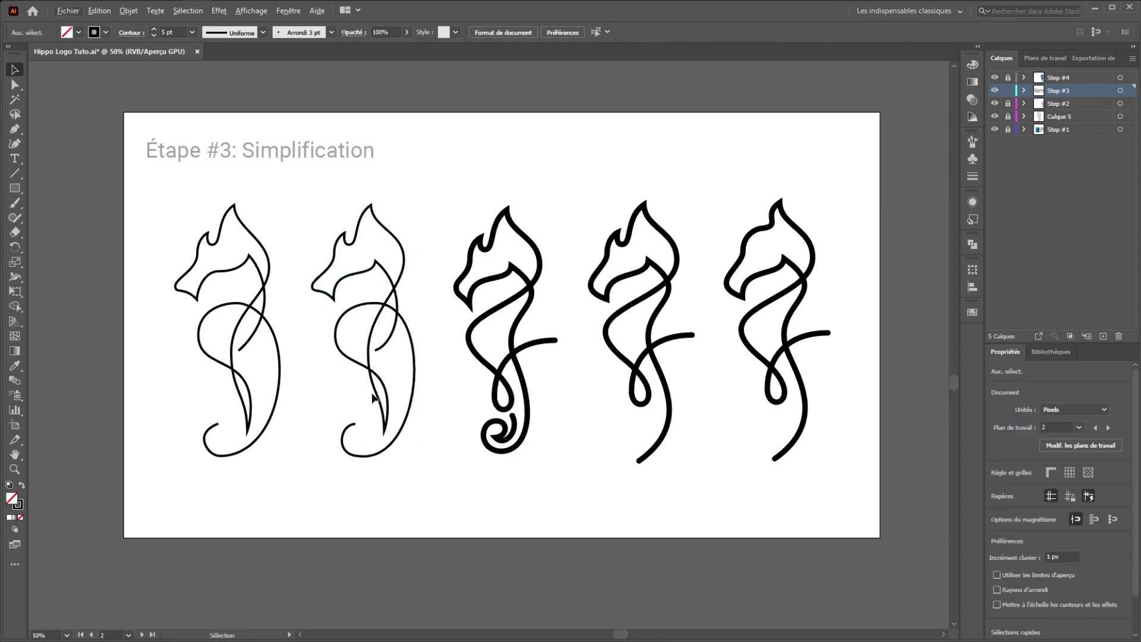
{"action": "left_click", "coordinate": [366, 232]}
{"action": "left_click_drag", "start_coordinate": [476, 209], "coordinate": [499, 469]}
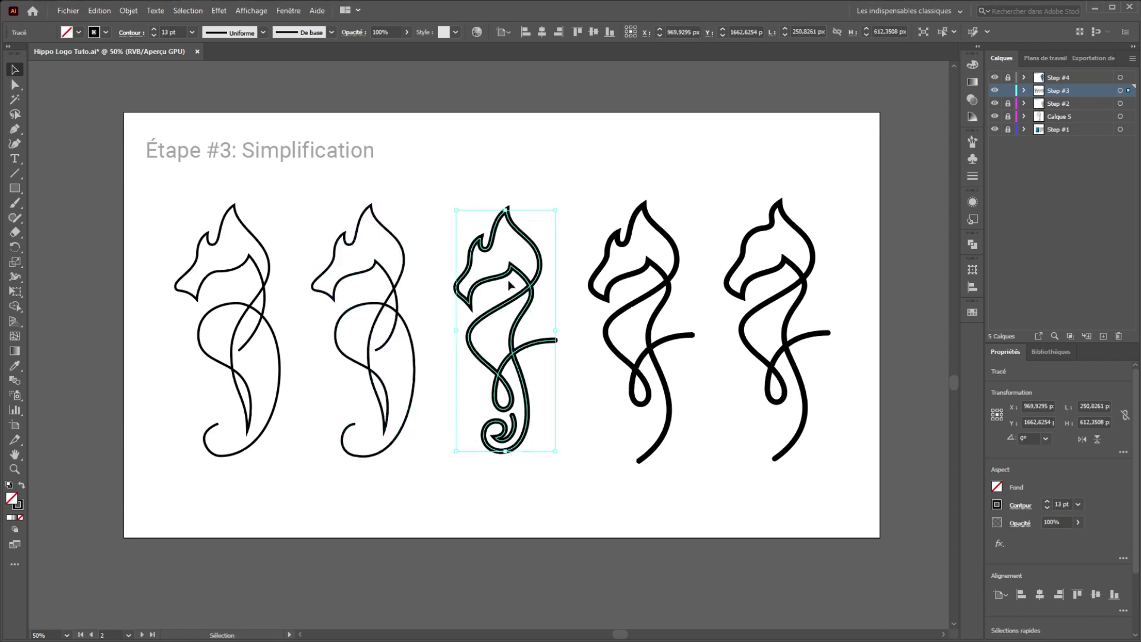
{"action": "scroll", "coordinate": [503, 374], "scroll_direction": "up", "scroll_amount": 1}
{"action": "left_click", "coordinate": [540, 490]}
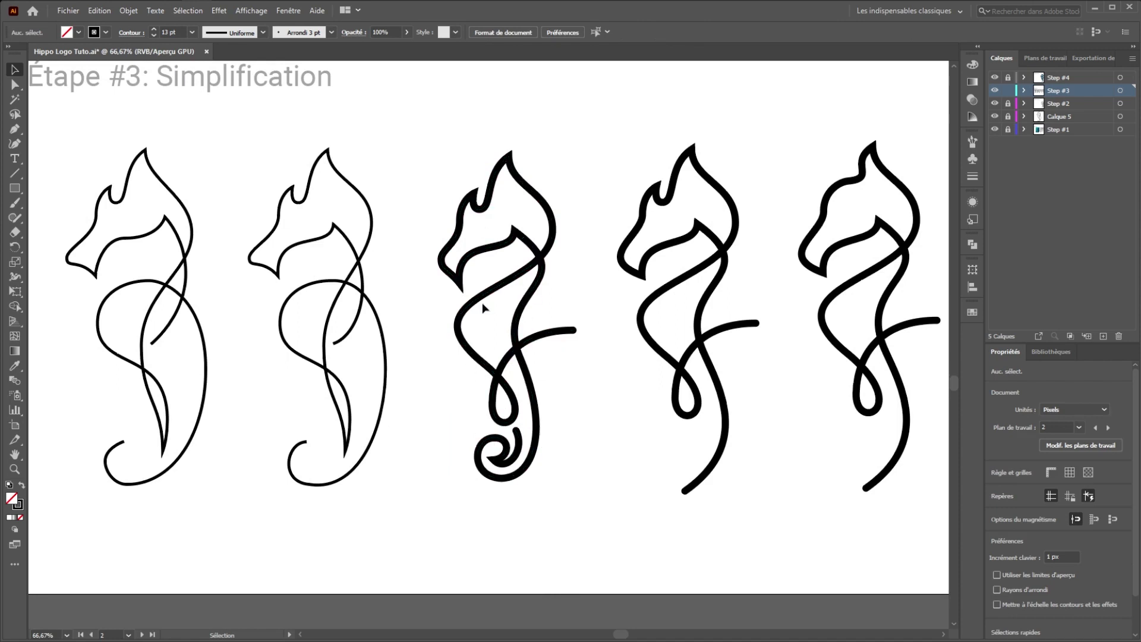
Step: Move the second outline's inner open endpoint down onto the outer body curve at about X 724, Y 1865 px, and straighten the line into it
{"action": "left_click", "coordinate": [348, 238]}
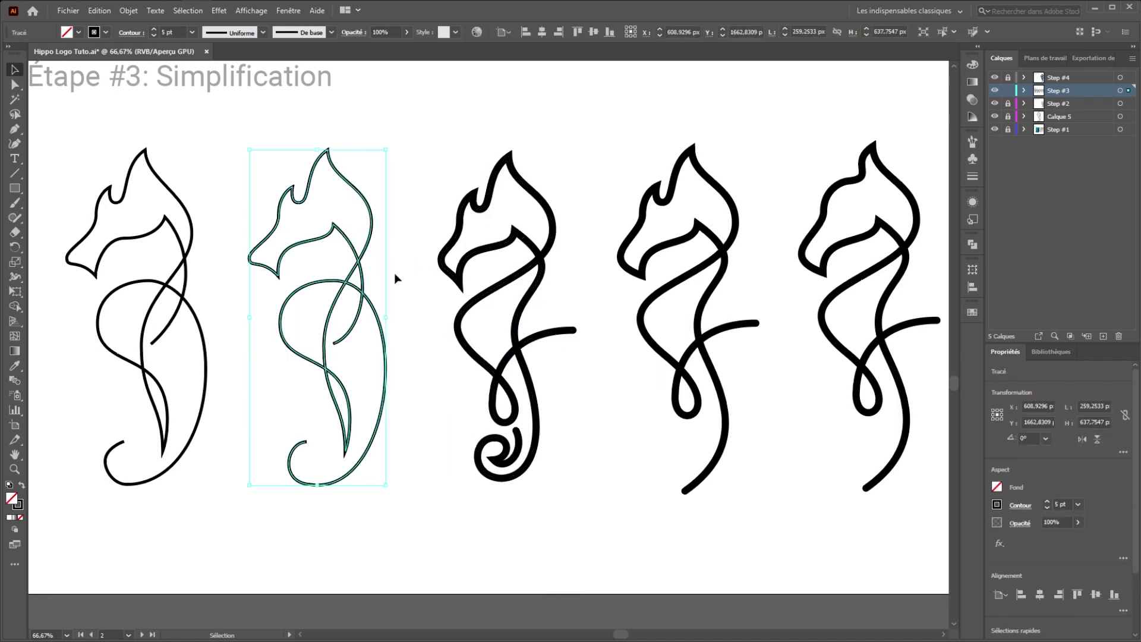
{"action": "key", "text": "a"}
{"action": "left_click", "coordinate": [350, 352]}
{"action": "mouse_move", "coordinate": [335, 343]}
{"action": "left_mouse_down"}
{"action": "mouse_move", "coordinate": [408, 294]}
{"action": "mouse_move", "coordinate": [380, 423]}
{"action": "left_mouse_up"}
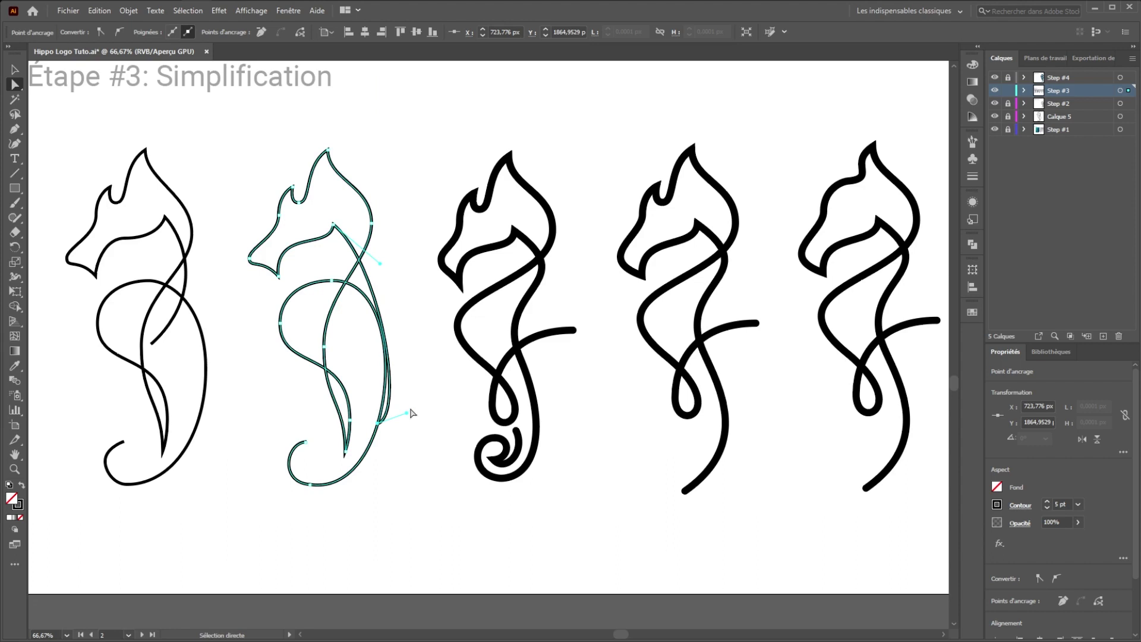
{"action": "left_click", "coordinate": [381, 359]}
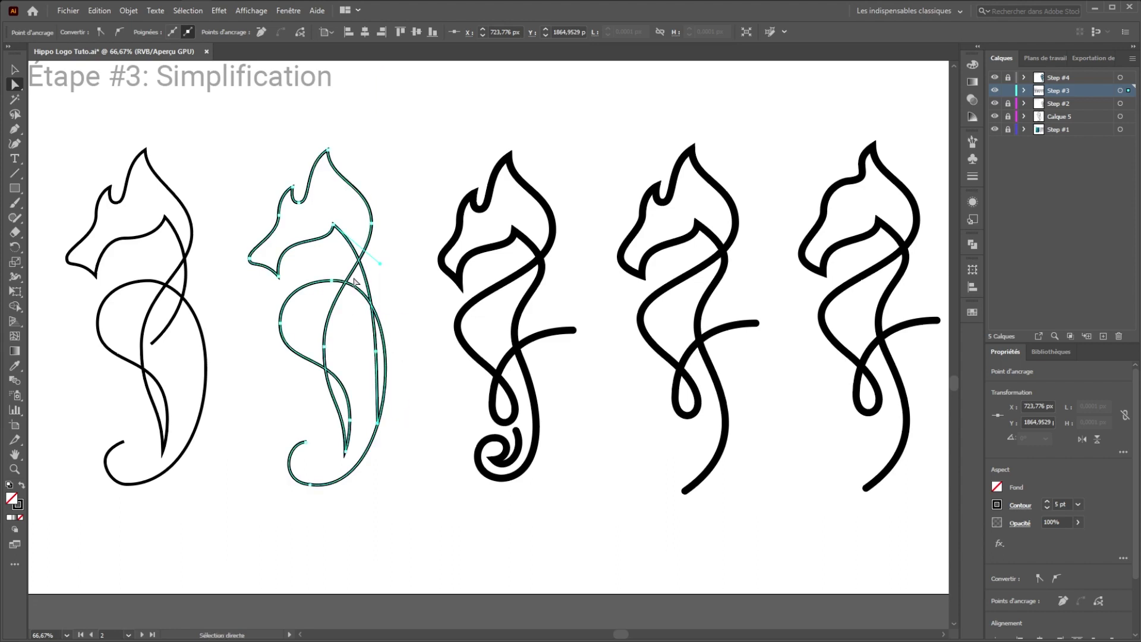
{"action": "left_click", "coordinate": [346, 453]}
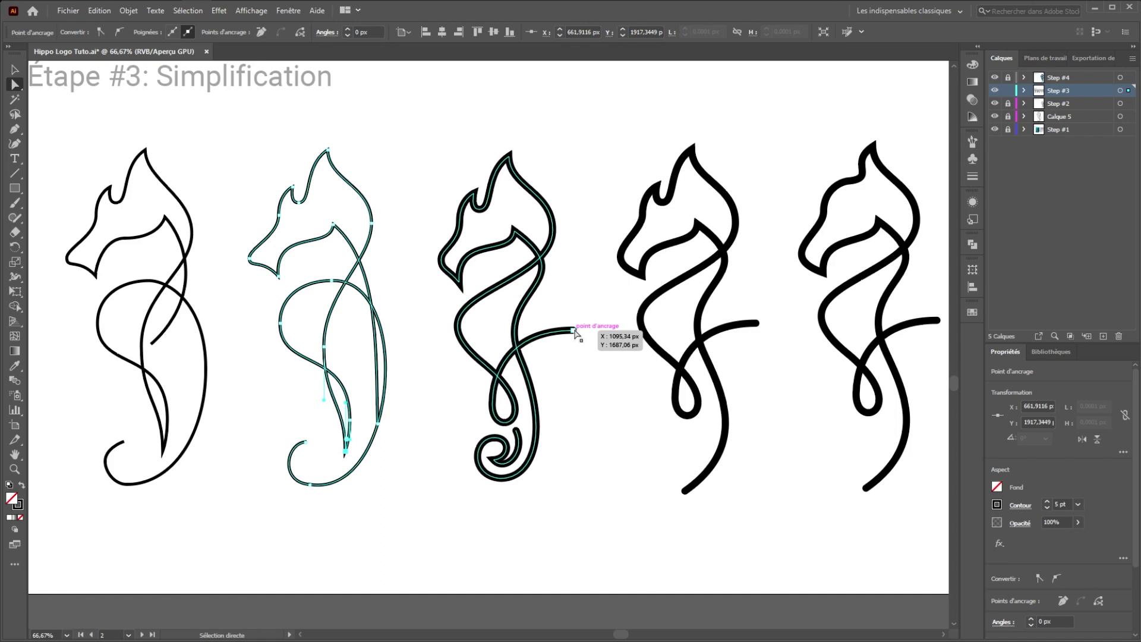
{"action": "left_click", "coordinate": [567, 358]}
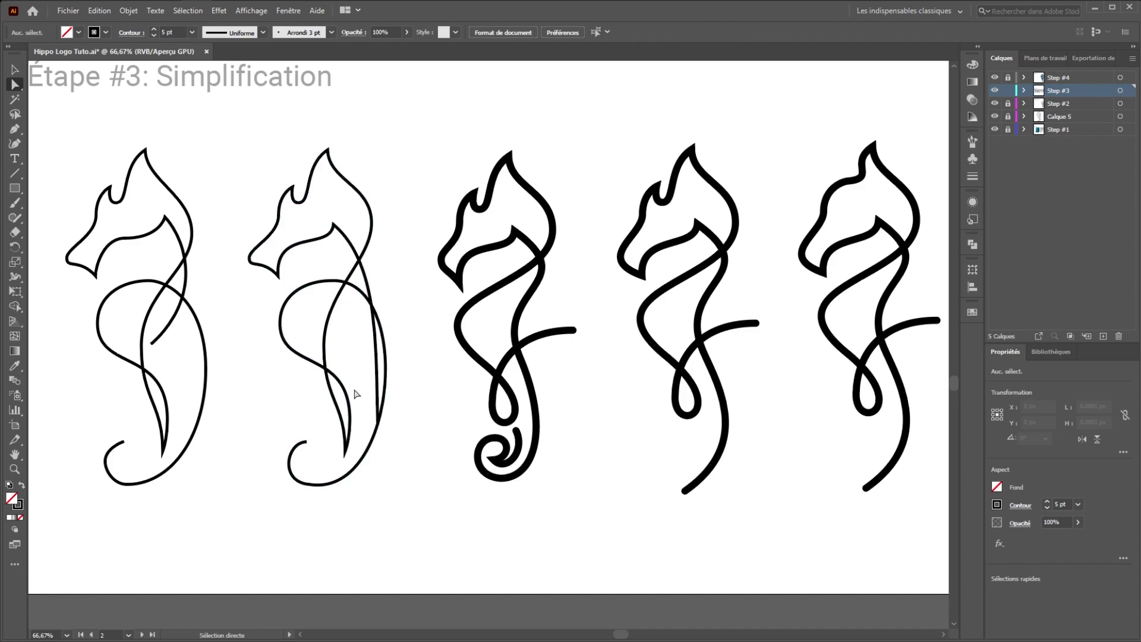
Step: Examine the third, fourth and fifth seahorse outlines, comparing their tails, the notch on the head and the anchor points
{"action": "left_click_drag", "start_coordinate": [452, 144], "coordinate": [570, 532]}
{"action": "left_click", "coordinate": [589, 379]}
{"action": "scroll", "coordinate": [571, 413], "scroll_direction": "right", "scroll_amount": 2}
{"action": "scroll", "coordinate": [571, 413], "scroll_direction": "up", "scroll_amount": 1}
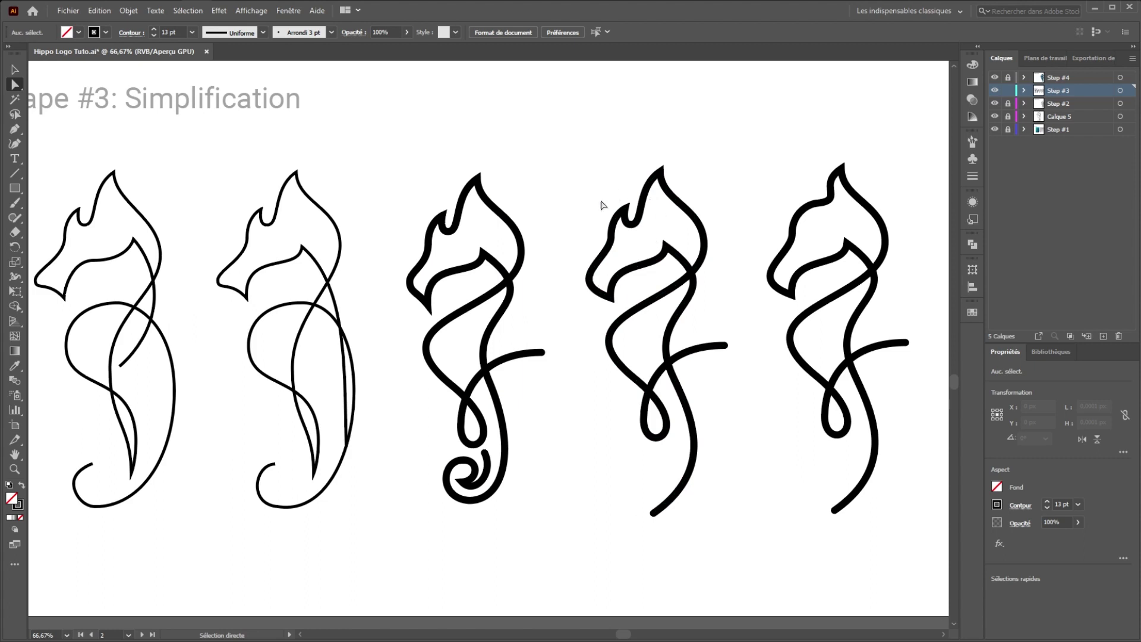
{"action": "scroll", "coordinate": [612, 280], "scroll_direction": "right", "scroll_amount": 3}
{"action": "scroll", "coordinate": [612, 279], "scroll_direction": "up", "scroll_amount": 1}
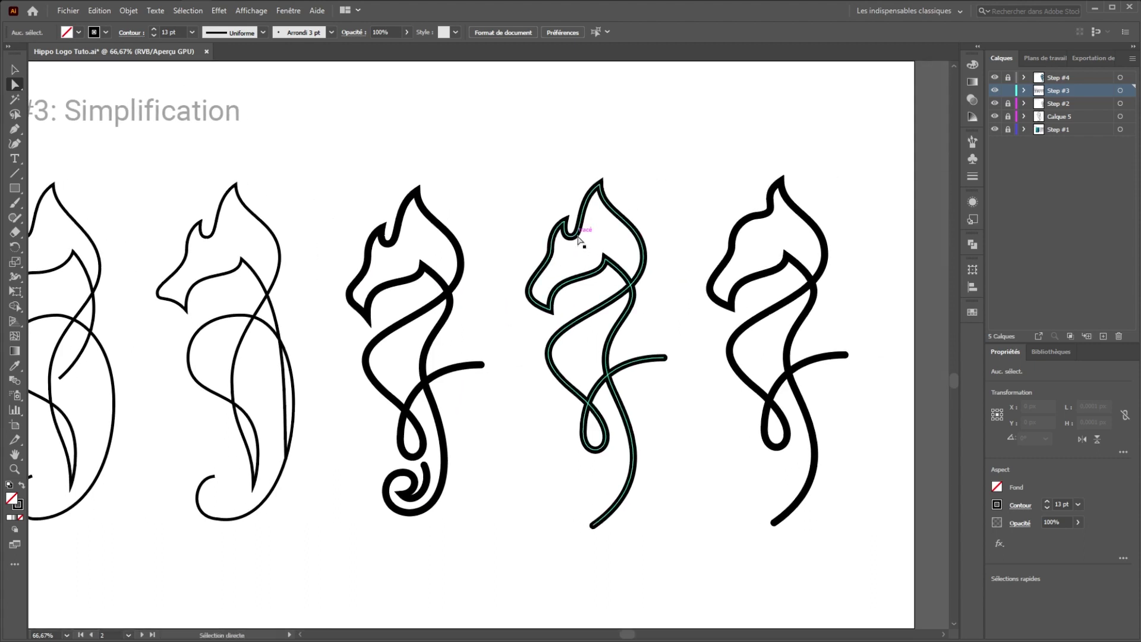
{"action": "left_click_drag", "start_coordinate": [562, 239], "coordinate": [611, 226]}
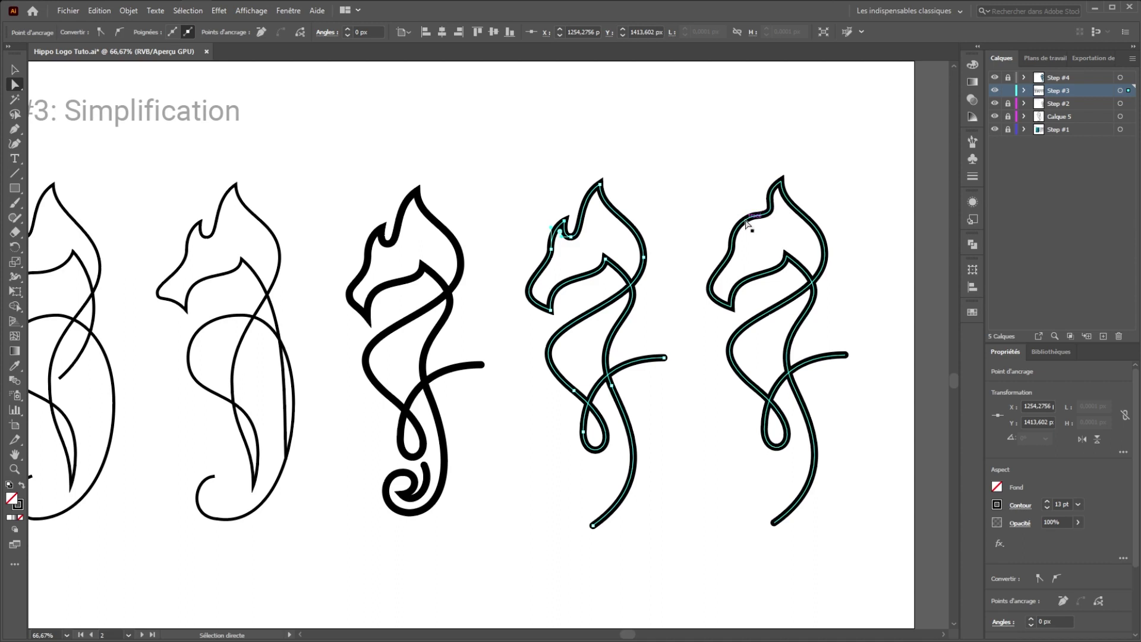
{"action": "left_click_drag", "start_coordinate": [718, 192], "coordinate": [603, 176]}
{"action": "mouse_move", "coordinate": [595, 121]}
{"action": "left_mouse_down"}
{"action": "mouse_move", "coordinate": [744, 473]}
{"action": "mouse_move", "coordinate": [773, 510]}
{"action": "left_mouse_up"}
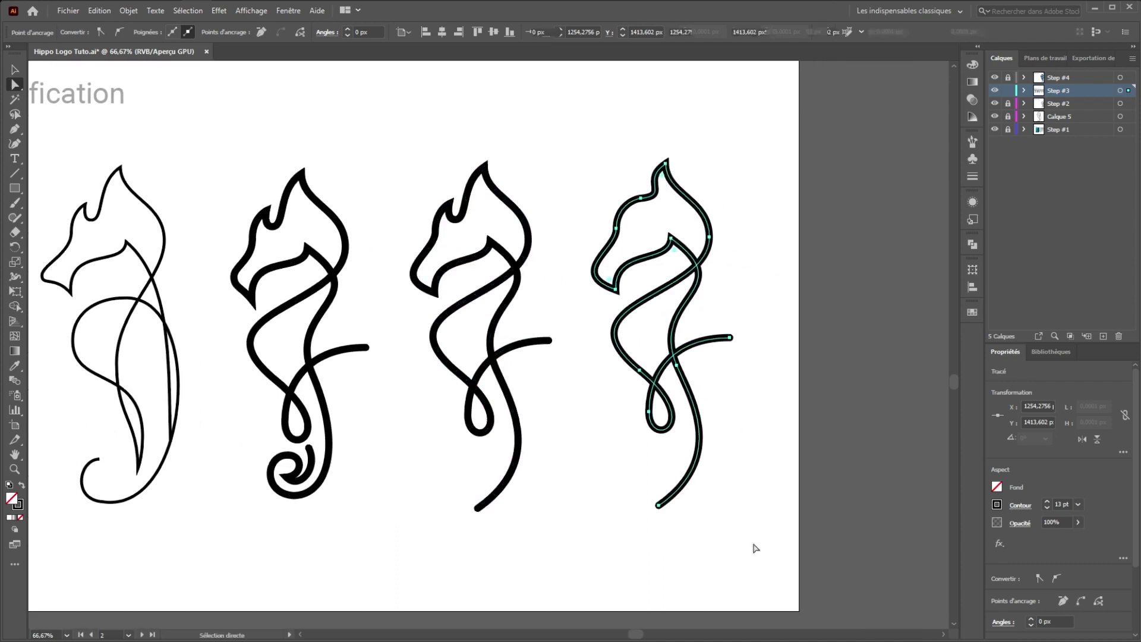
{"action": "key", "text": "v"}
{"action": "left_click", "coordinate": [764, 495]}
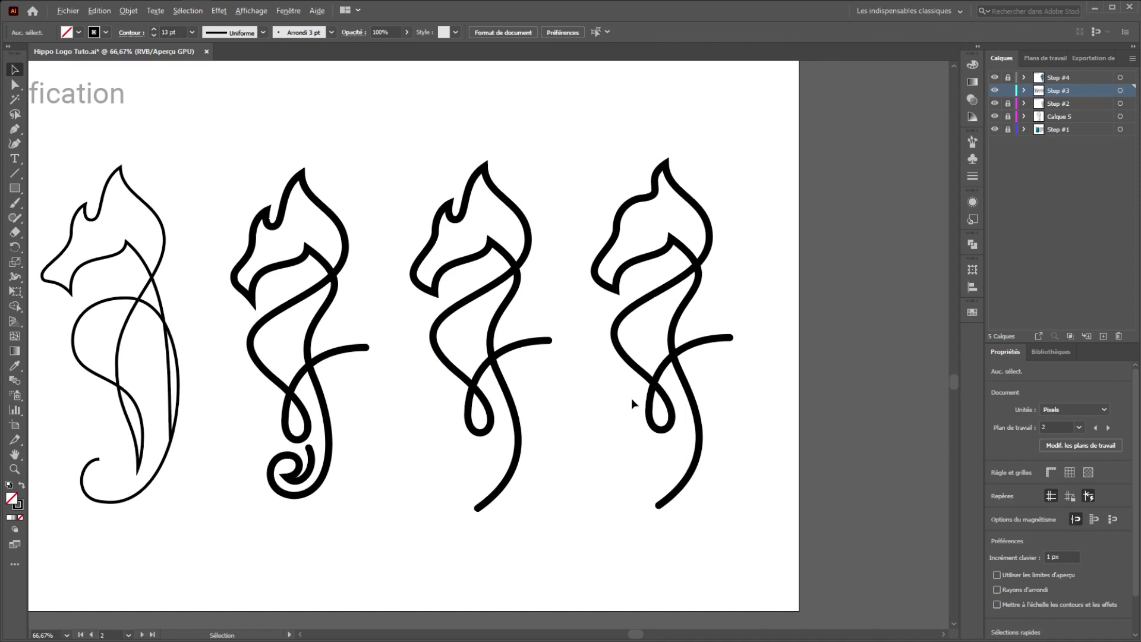
{"action": "key", "text": "ctrl+minus"}
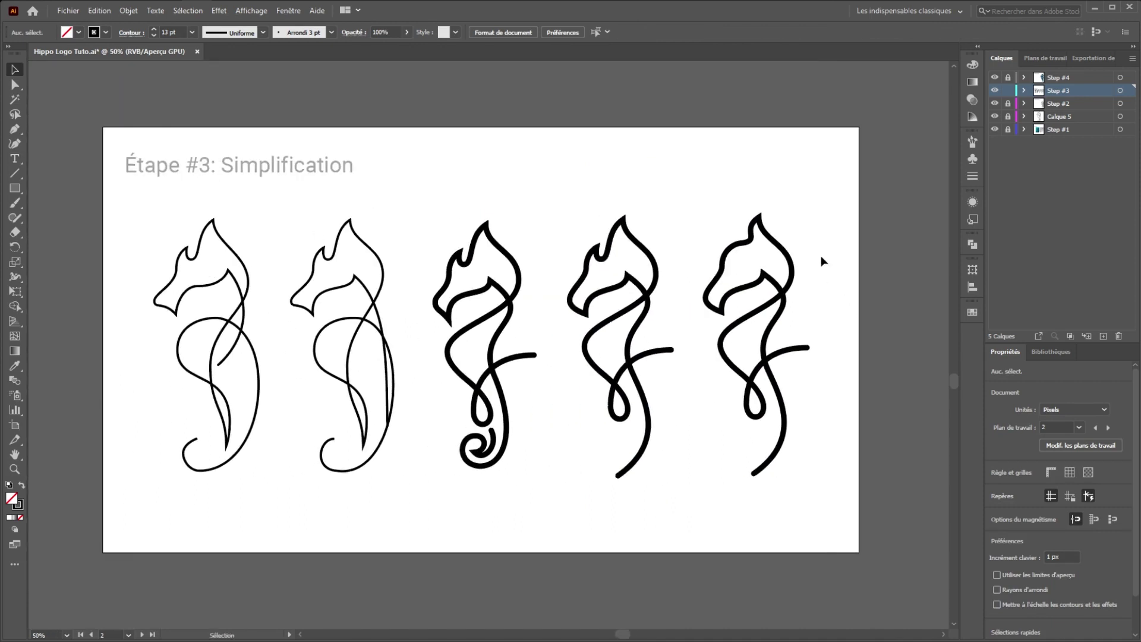
Step: Try deleting the three middle seahorse outlines and undo the deletion
{"action": "left_click_drag", "start_coordinate": [314, 216], "coordinate": [672, 520]}
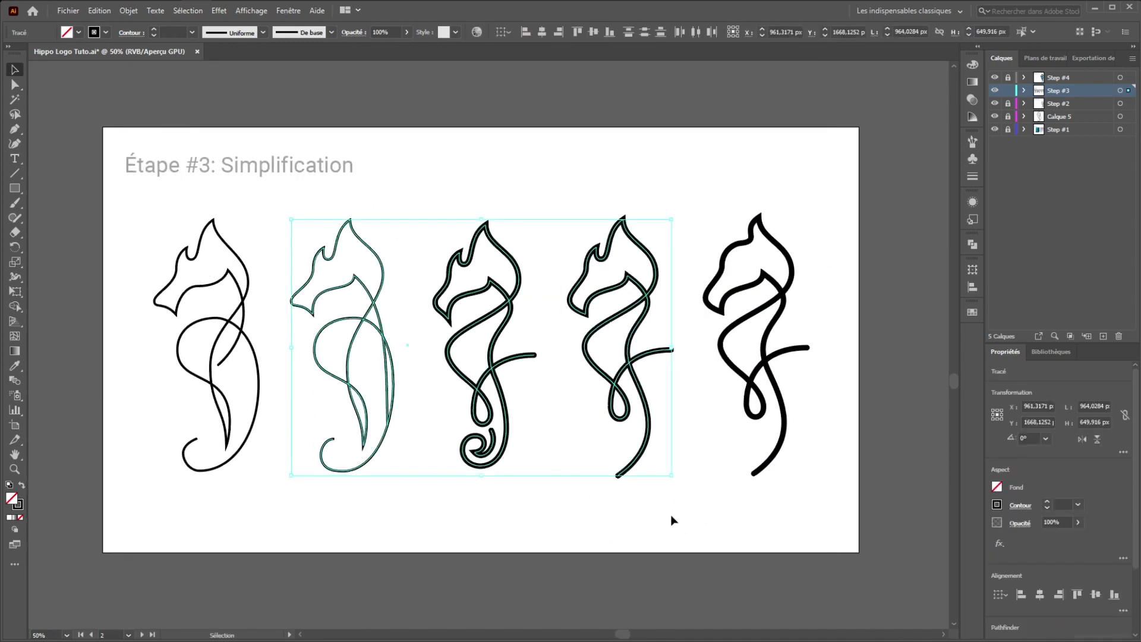
{"action": "key", "text": "Delete"}
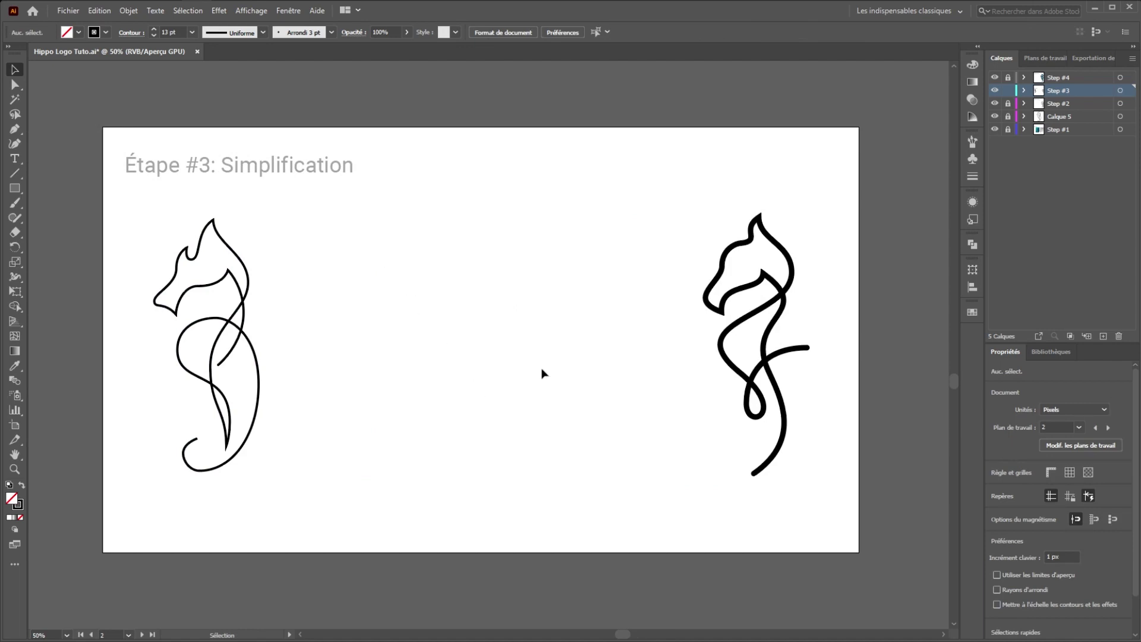
{"action": "key", "text": "ctrl+z"}
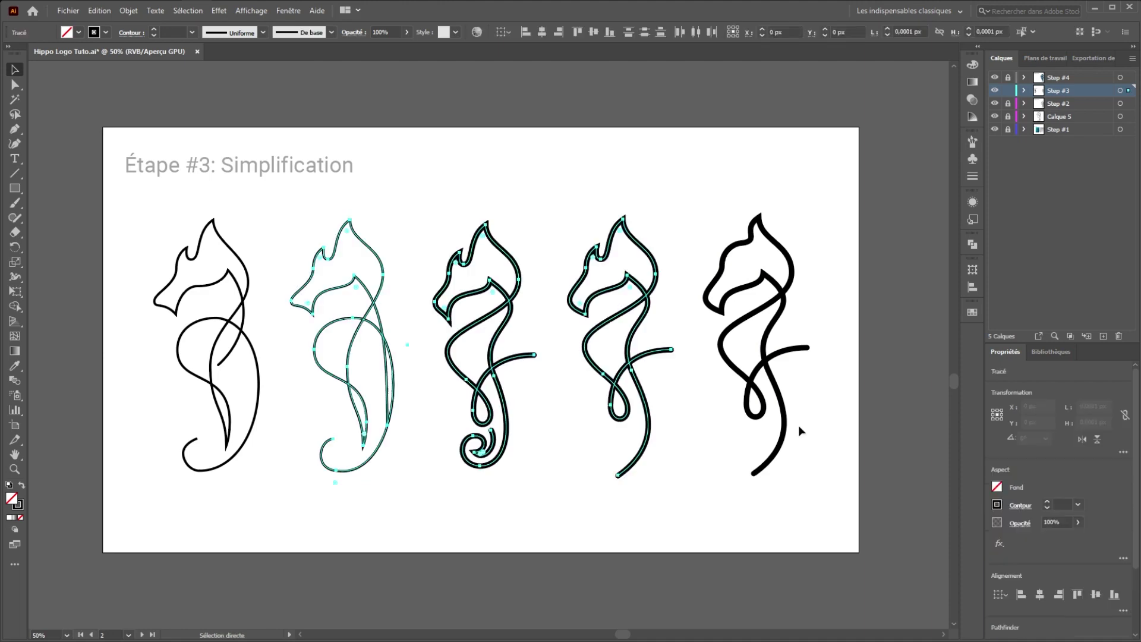
{"action": "left_click", "coordinate": [695, 501]}
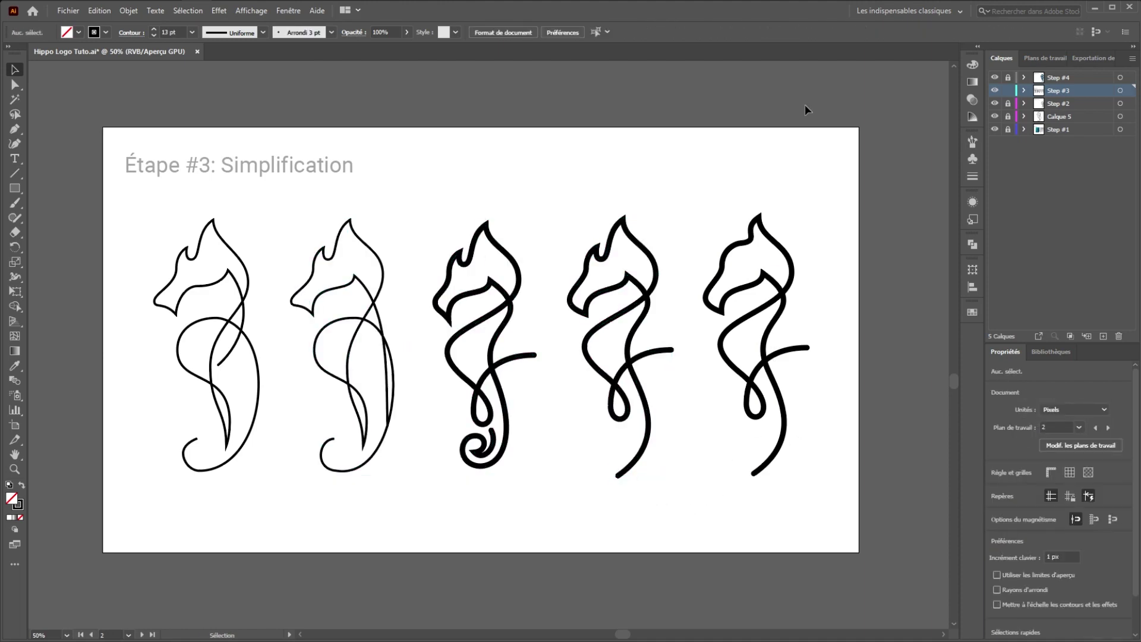
Step: Make the Step #4 layer active and bring the seahorse on the Étape #4: Rendu final artboard into close view
{"action": "left_click", "coordinate": [1066, 80]}
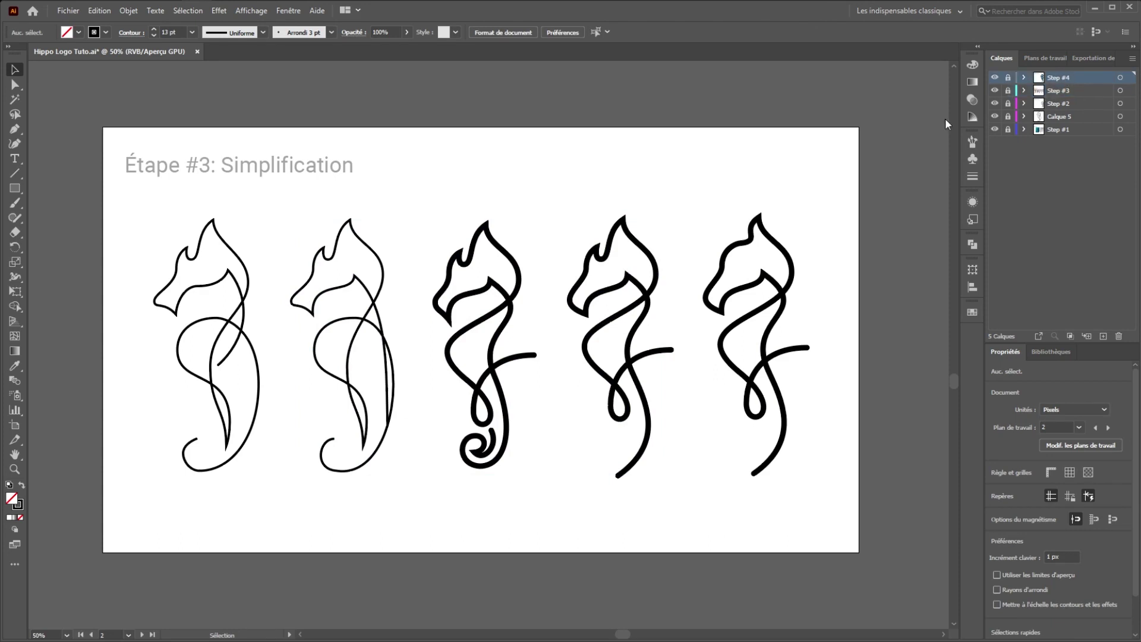
{"action": "scroll", "coordinate": [392, 392], "scroll_direction": "down", "scroll_amount": 10}
{"action": "scroll", "coordinate": [462, 360], "scroll_direction": "down", "scroll_amount": 3}
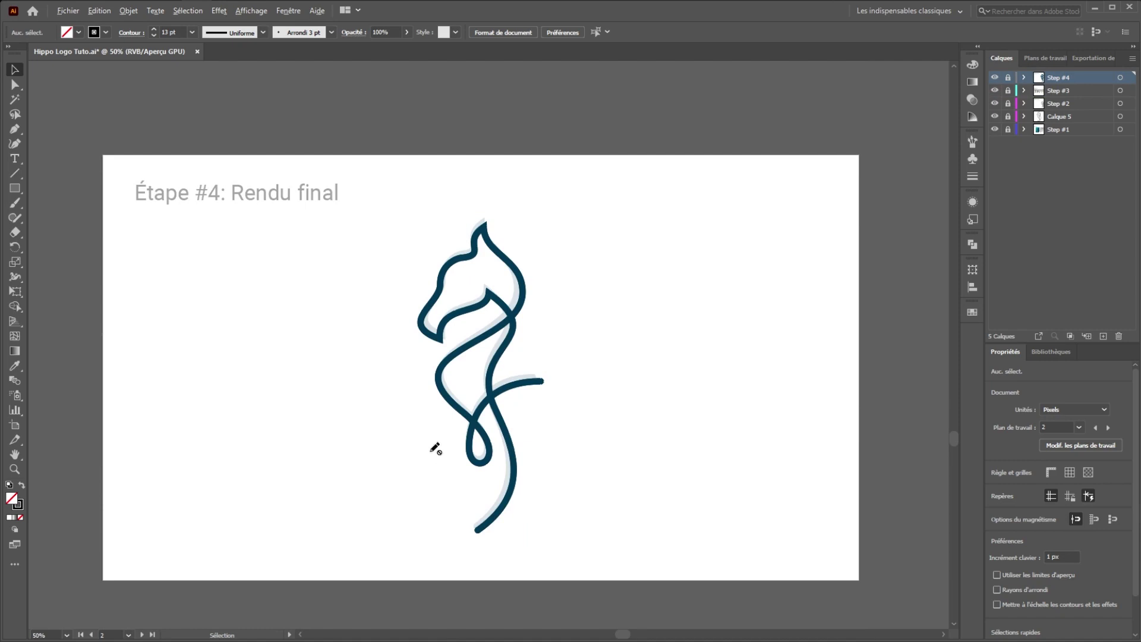
{"action": "scroll", "coordinate": [434, 449], "scroll_direction": "up", "scroll_amount": 1}
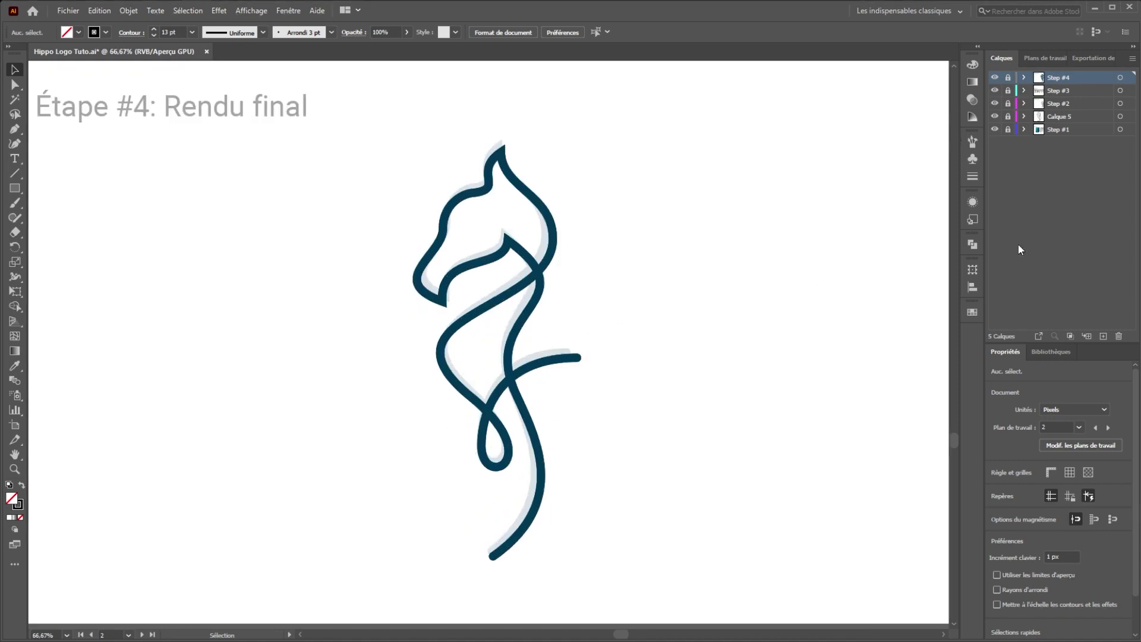
Step: Show the document's colour swatches and select the custom colour group containing turquoise, dark blue and dark red
{"action": "left_click", "coordinate": [972, 313]}
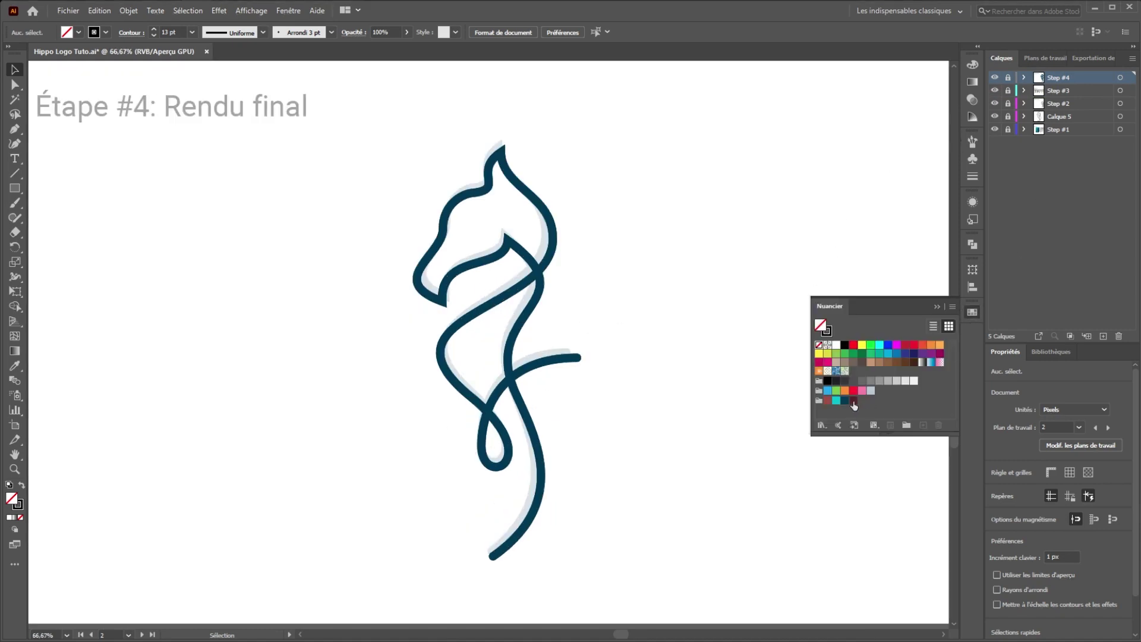
{"action": "left_click", "coordinate": [819, 403]}
{"action": "scroll", "coordinate": [594, 199], "scroll_direction": "down", "scroll_amount": 1}
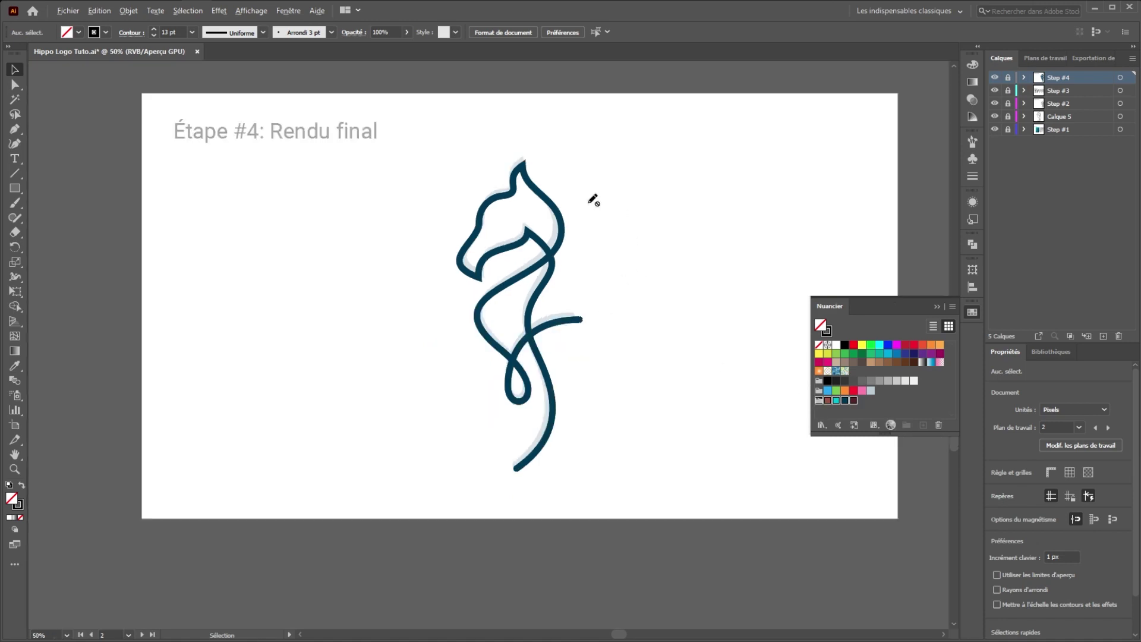
Step: Go to the Étape #1 : Concept artboard and turn off image dimming for the Step #1 layer
{"action": "key", "text": "m"}
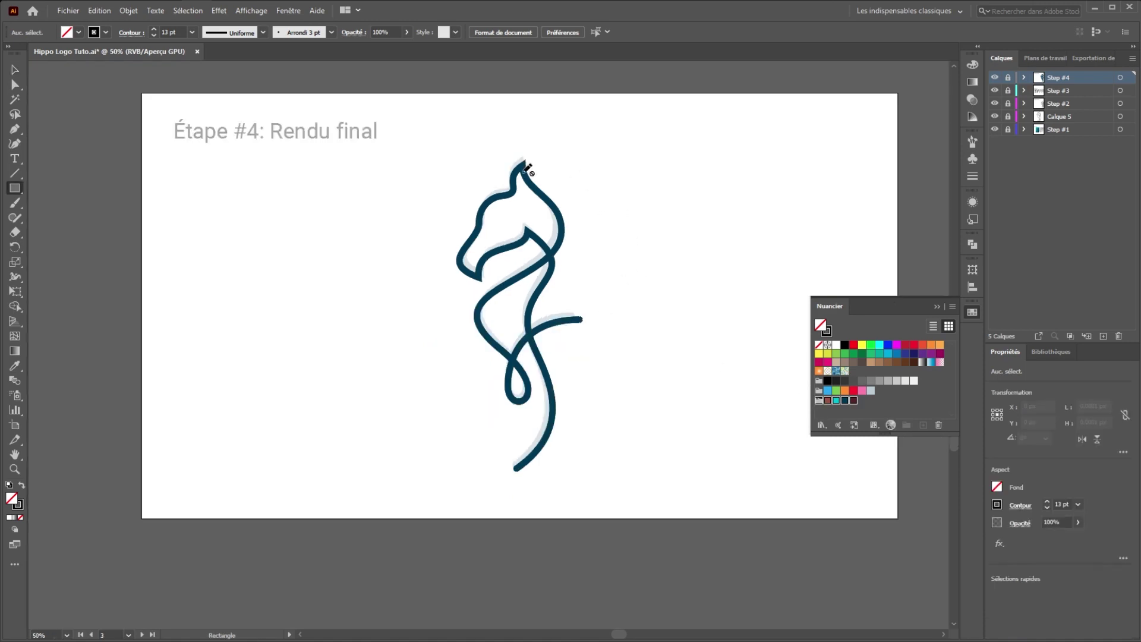
{"action": "scroll", "coordinate": [528, 169], "scroll_direction": "down", "scroll_amount": 6}
{"action": "scroll", "coordinate": [471, 204], "scroll_direction": "up", "scroll_amount": 4}
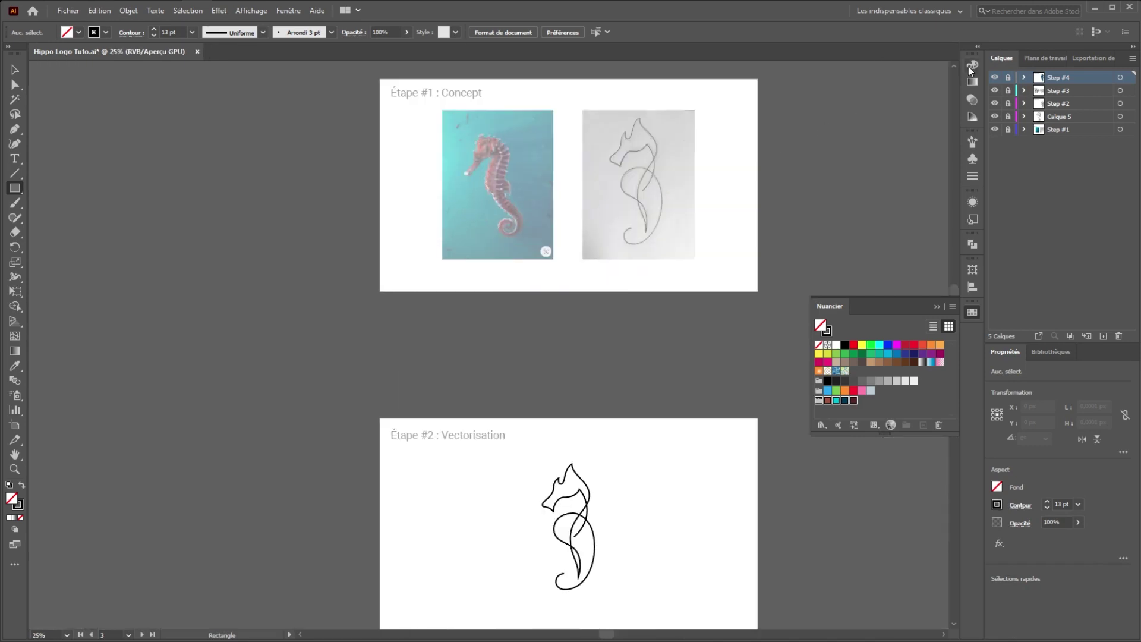
{"action": "left_click", "coordinate": [1064, 130]}
{"action": "double_click", "coordinate": [1083, 132]}
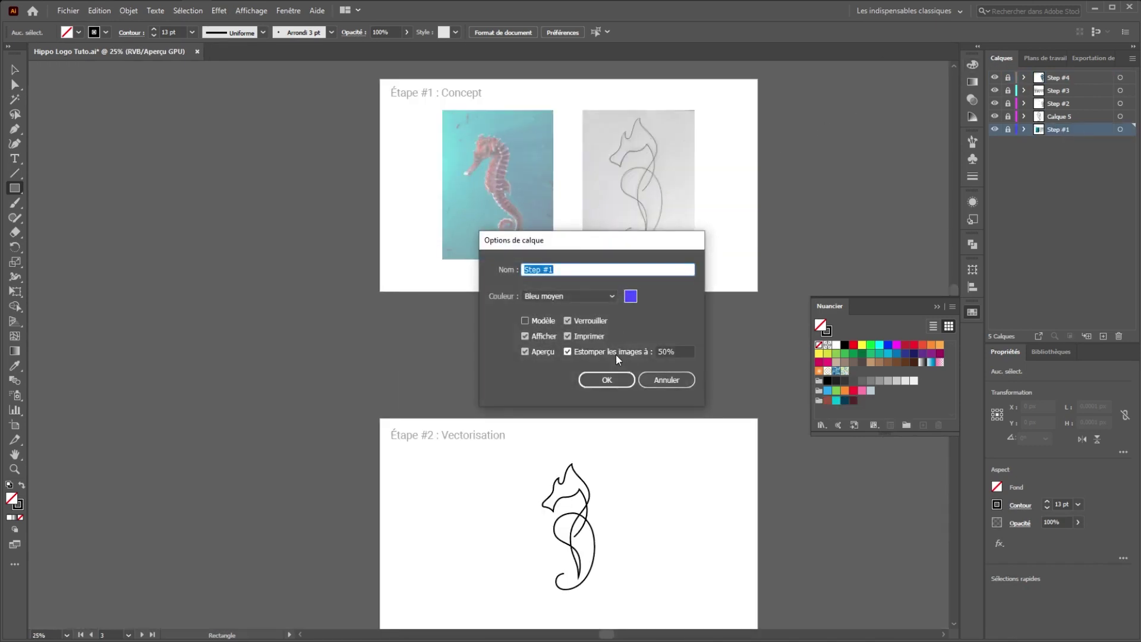
{"action": "left_click", "coordinate": [607, 379]}
Step: Add a new layer above Step #1 and draw a square of about 122 px beside the seahorse photo
{"action": "scroll", "coordinate": [508, 210], "scroll_direction": "up", "scroll_amount": 1}
{"action": "key", "text": "v"}
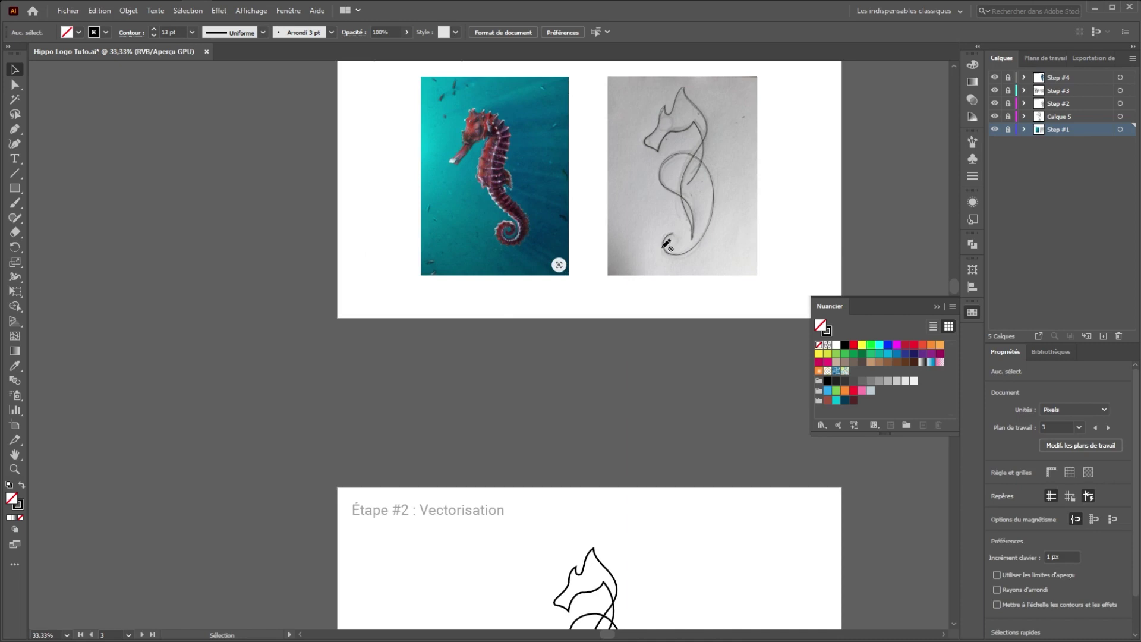
{"action": "scroll", "coordinate": [484, 291], "scroll_direction": "up", "scroll_amount": 2}
{"action": "key", "text": "m"}
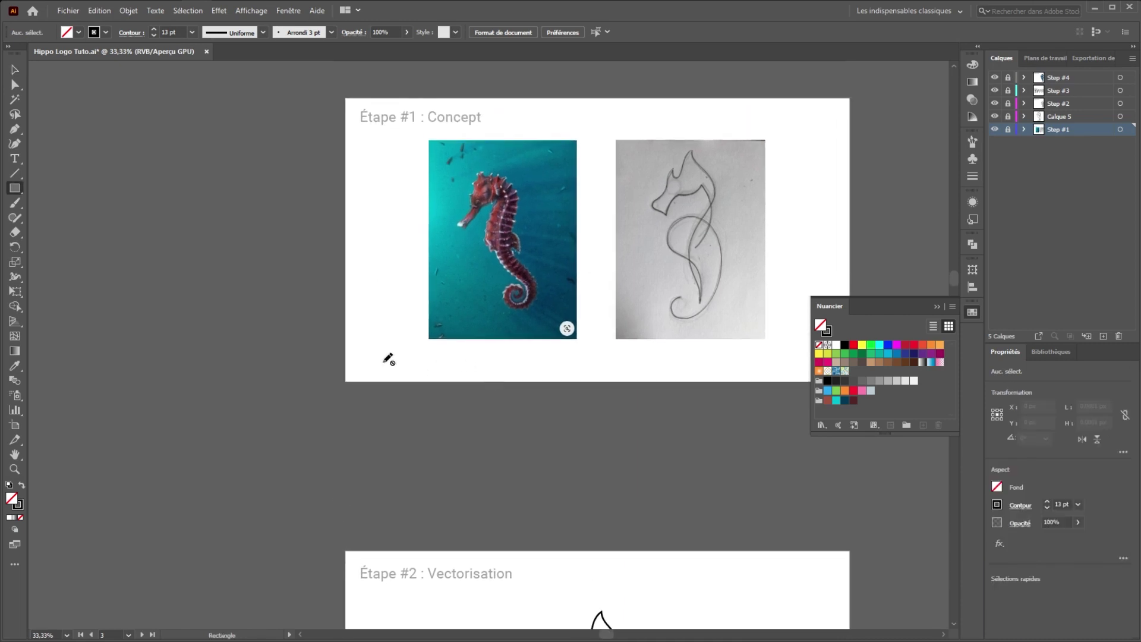
{"action": "left_click", "coordinate": [1103, 336]}
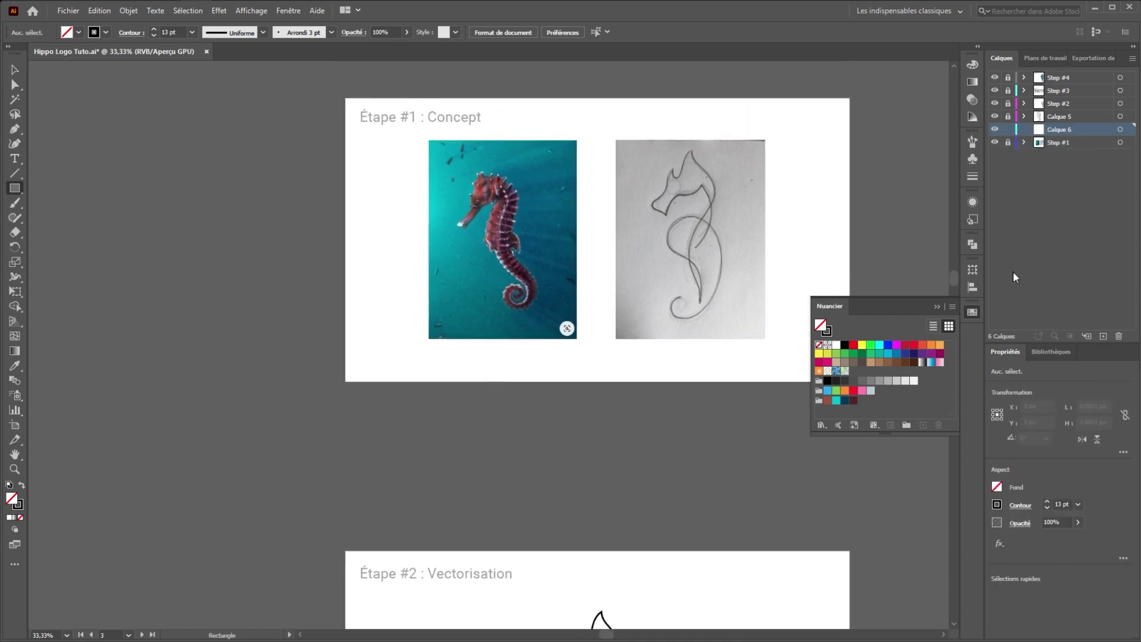
{"action": "mouse_move", "coordinate": [360, 247]}
{"action": "left_mouse_down"}
{"action": "mouse_move", "coordinate": [408, 293]}
{"action": "mouse_move", "coordinate": [395, 280]}
{"action": "left_mouse_up"}
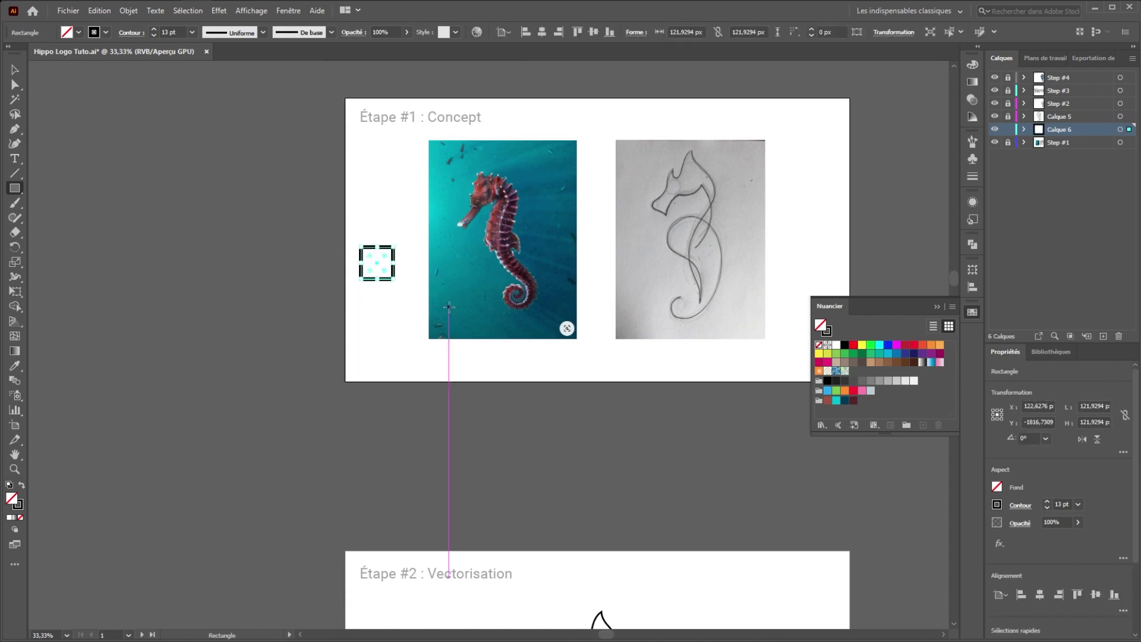
Step: Fill the square with the bright turquoise sampled from the edge of the seahorse photo
{"action": "key", "text": "i"}
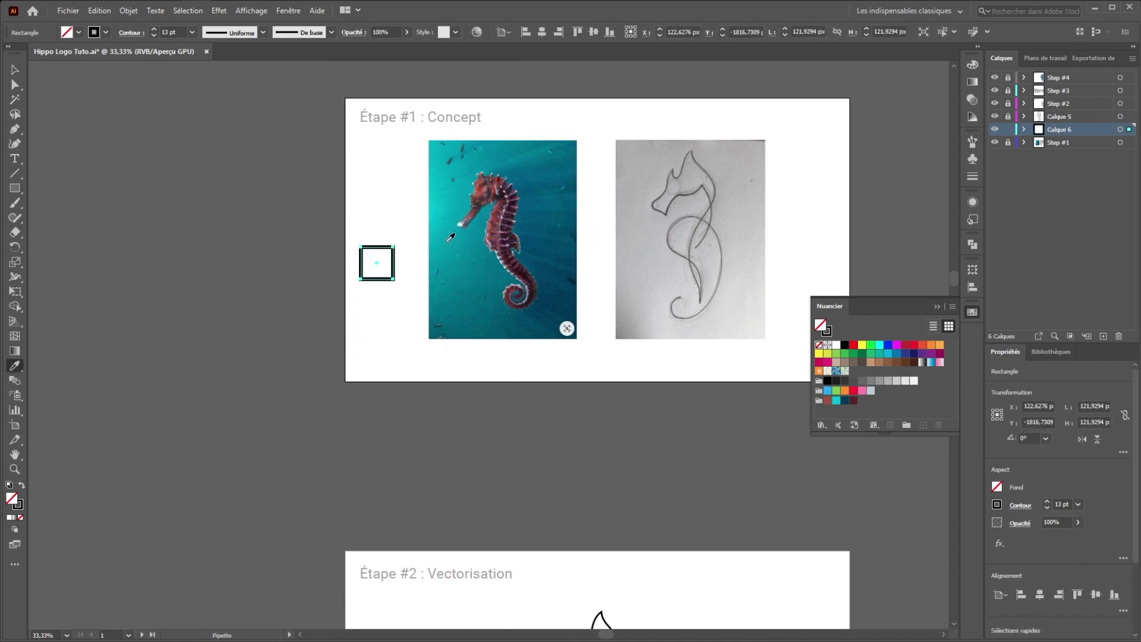
{"action": "left_click", "coordinate": [429, 211]}
{"action": "key", "text": "v"}
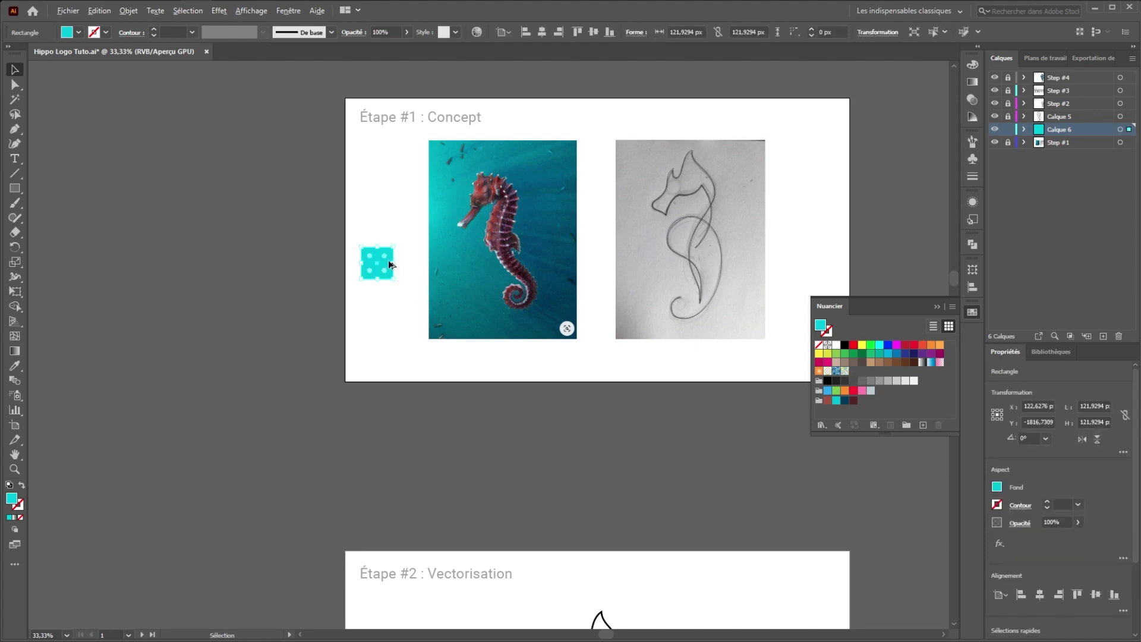
Step: Duplicate the turquoise square straight below the original, leaving a small gap between them
{"action": "left_click_drag", "start_coordinate": [386, 257], "coordinate": [383, 272]}
{"action": "key", "text": "ctrl+z"}
{"action": "left_click", "coordinate": [393, 297]}
{"action": "left_click", "coordinate": [389, 265]}
{"action": "left_click_drag", "start_coordinate": [389, 265], "coordinate": [389, 304]}
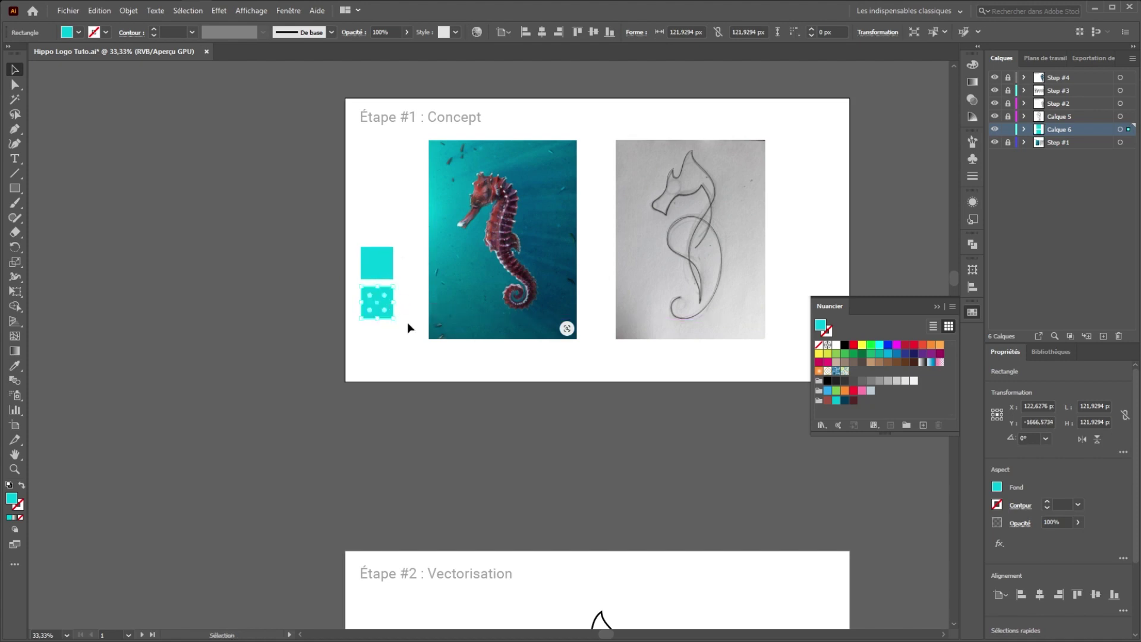
Step: Fill the lower square with the dark blue sampled from the deep-water edge of the seahorse photo
{"action": "scroll", "coordinate": [364, 312], "scroll_direction": "up", "scroll_amount": 1}
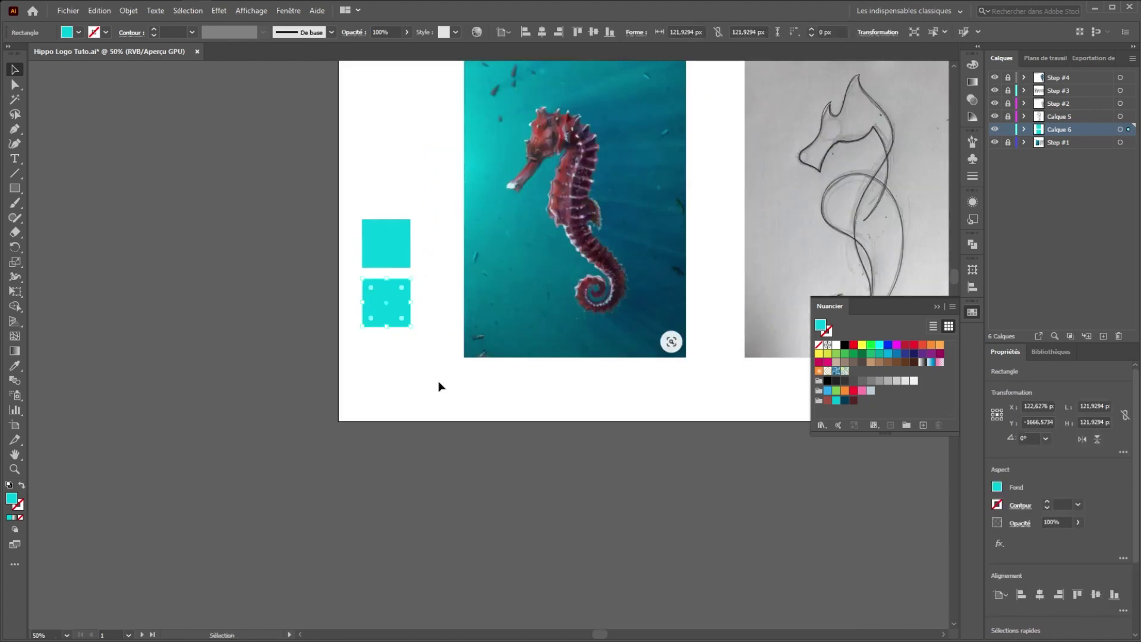
{"action": "key", "text": "i"}
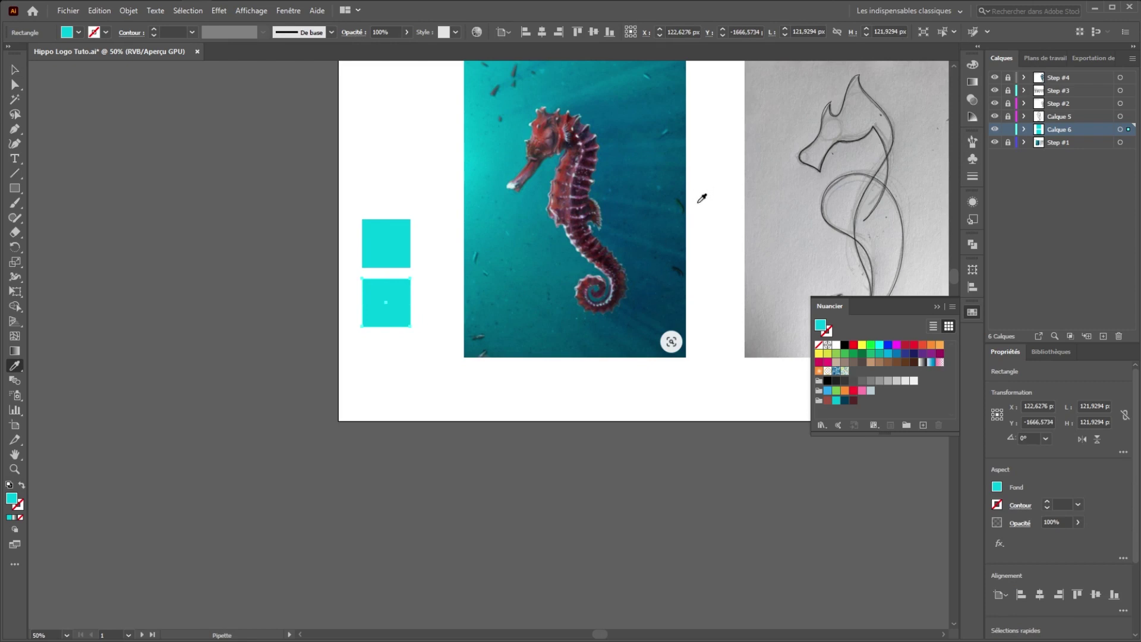
{"action": "left_click", "coordinate": [687, 182]}
{"action": "key", "text": "v"}
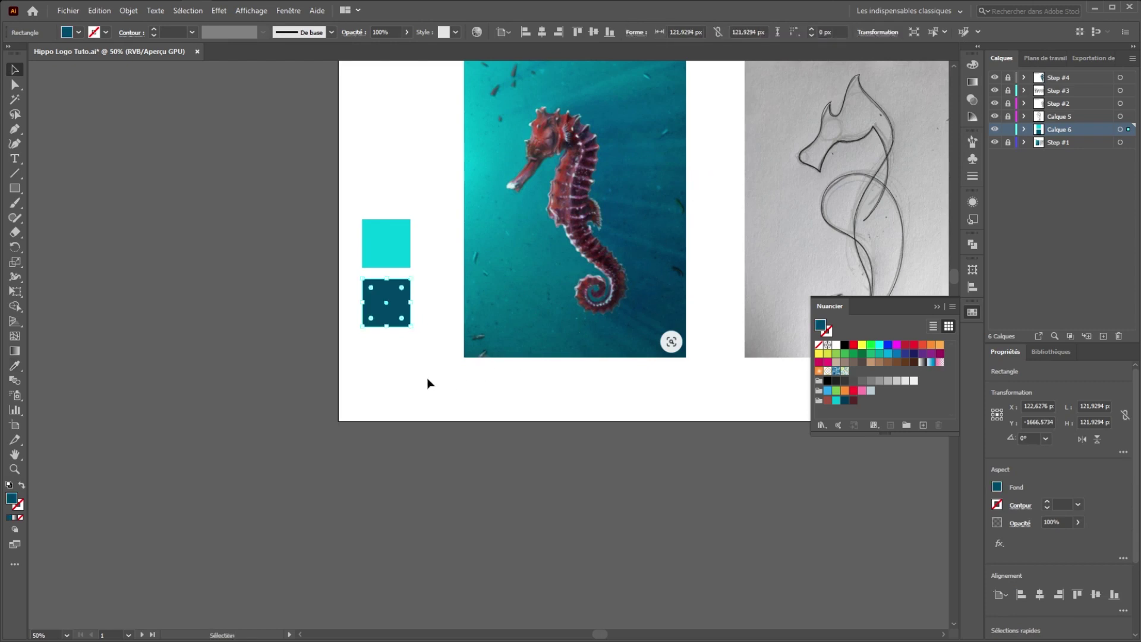
{"action": "left_click", "coordinate": [431, 376]}
{"action": "left_click", "coordinate": [374, 237]}
{"action": "left_click", "coordinate": [382, 301], "text": "shift"}
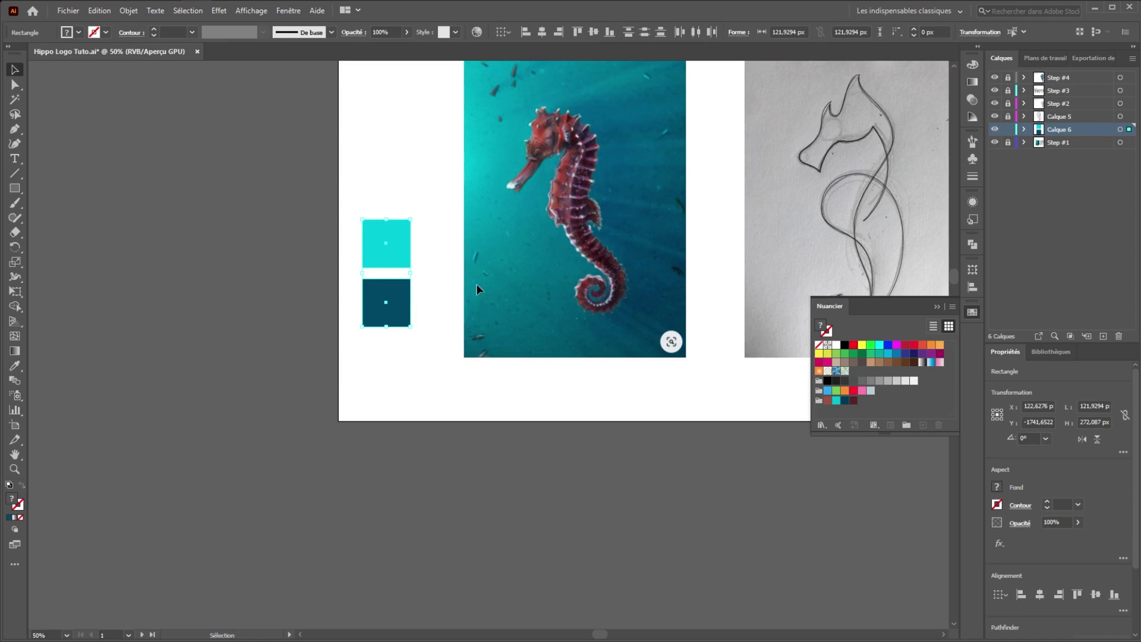
{"action": "left_click", "coordinate": [669, 477]}
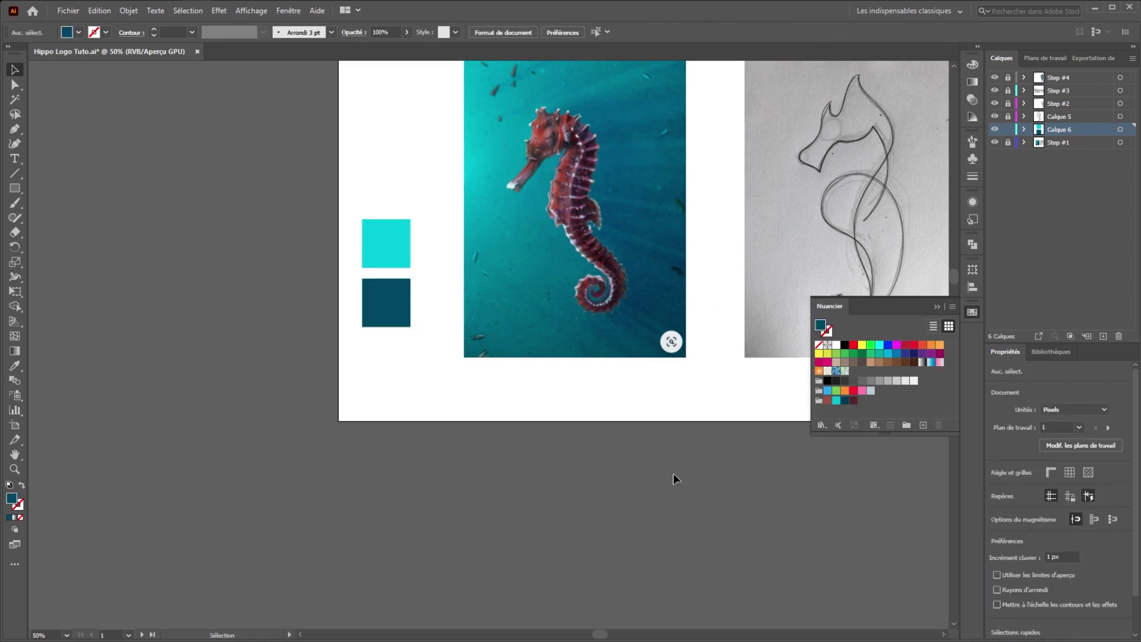
Step: Go to the Étape #4 : Rendu final artboard and unlock the Step #4 layer
{"action": "scroll", "coordinate": [670, 477], "scroll_direction": "down", "scroll_amount": 2}
{"action": "scroll", "coordinate": [707, 526], "scroll_direction": "down", "scroll_amount": 5}
{"action": "scroll", "coordinate": [731, 363], "scroll_direction": "down", "scroll_amount": 6}
{"action": "scroll", "coordinate": [614, 389], "scroll_direction": "down", "scroll_amount": 2}
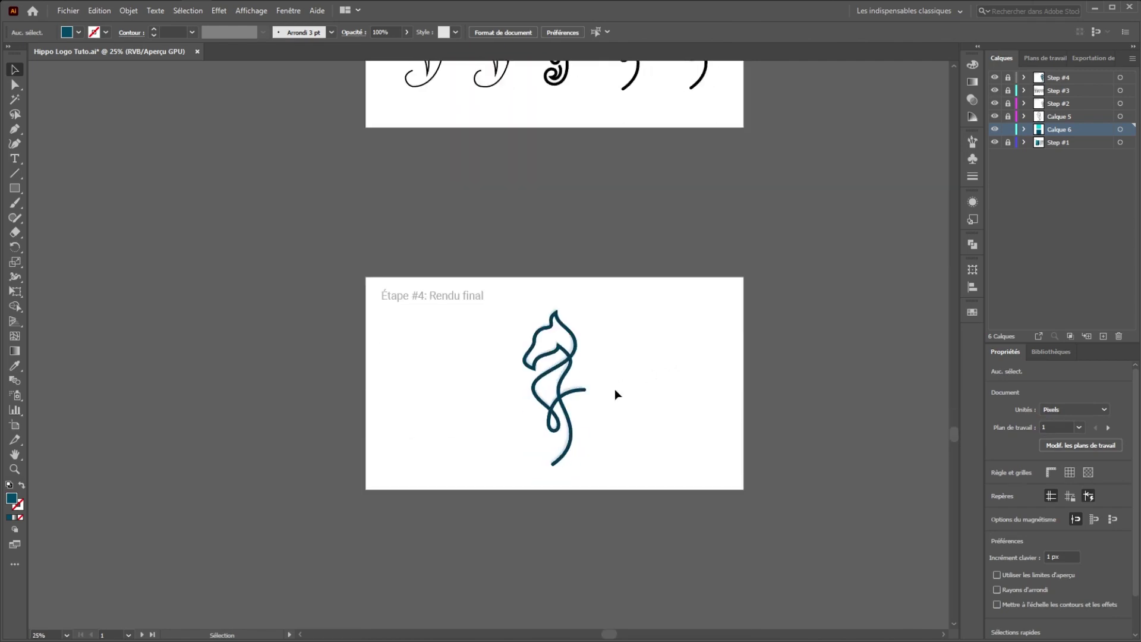
{"action": "scroll", "coordinate": [615, 392], "scroll_direction": "up", "scroll_amount": 5}
{"action": "scroll", "coordinate": [437, 283], "scroll_direction": "down", "scroll_amount": 2}
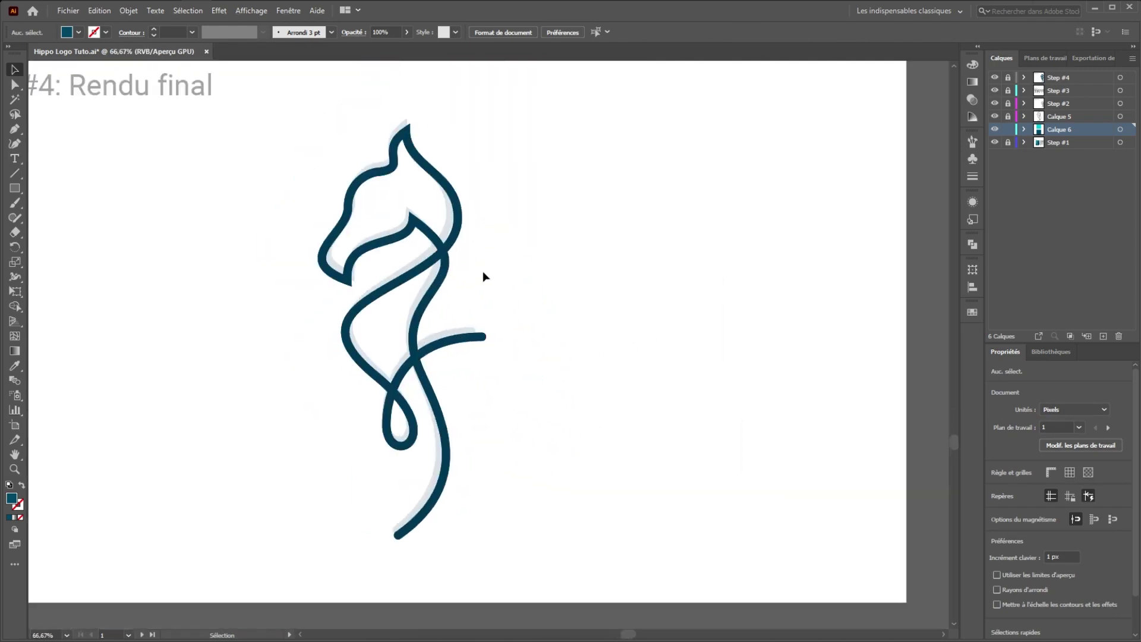
{"action": "scroll", "coordinate": [648, 236], "scroll_direction": "down", "scroll_amount": 1}
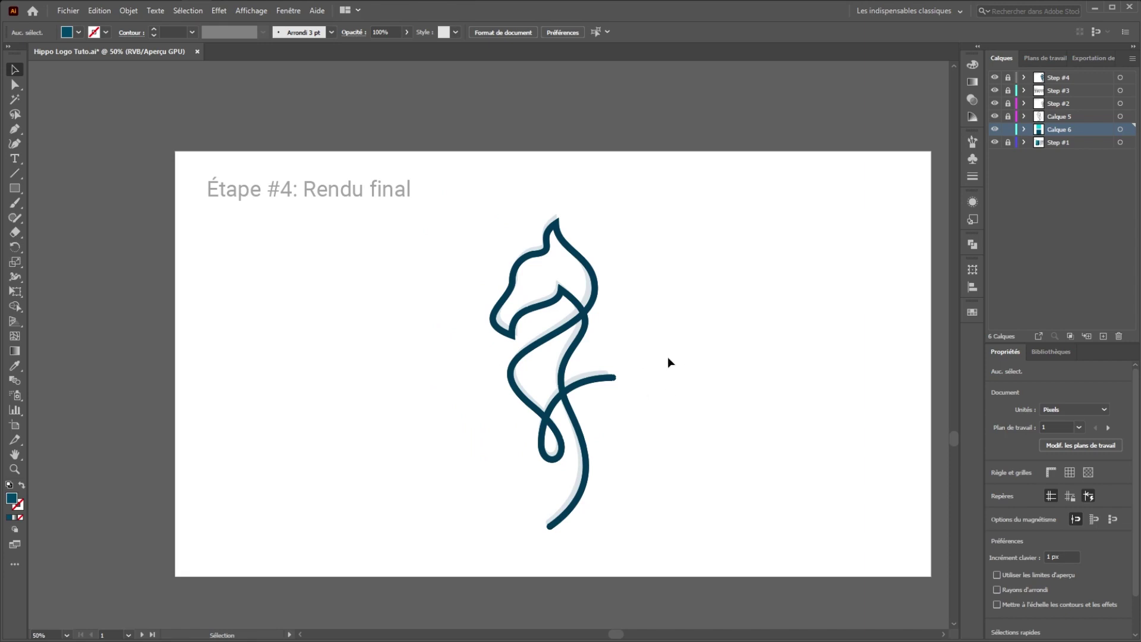
{"action": "left_click", "coordinate": [595, 299]}
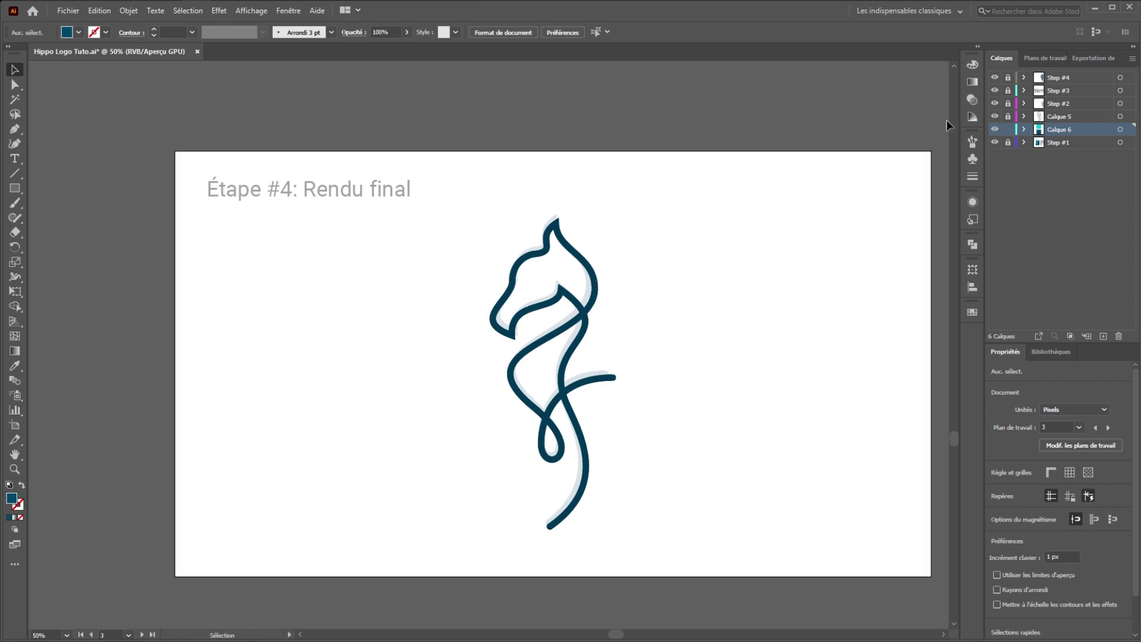
{"action": "left_click", "coordinate": [1008, 78]}
{"action": "left_click", "coordinate": [589, 309]}
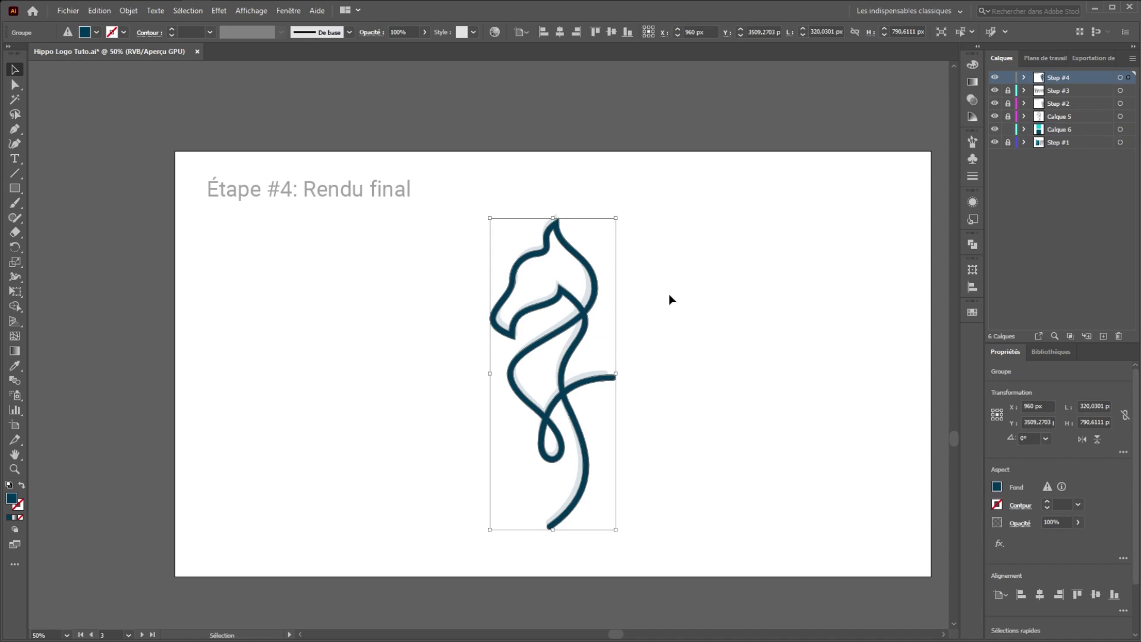
{"action": "left_click", "coordinate": [684, 291]}
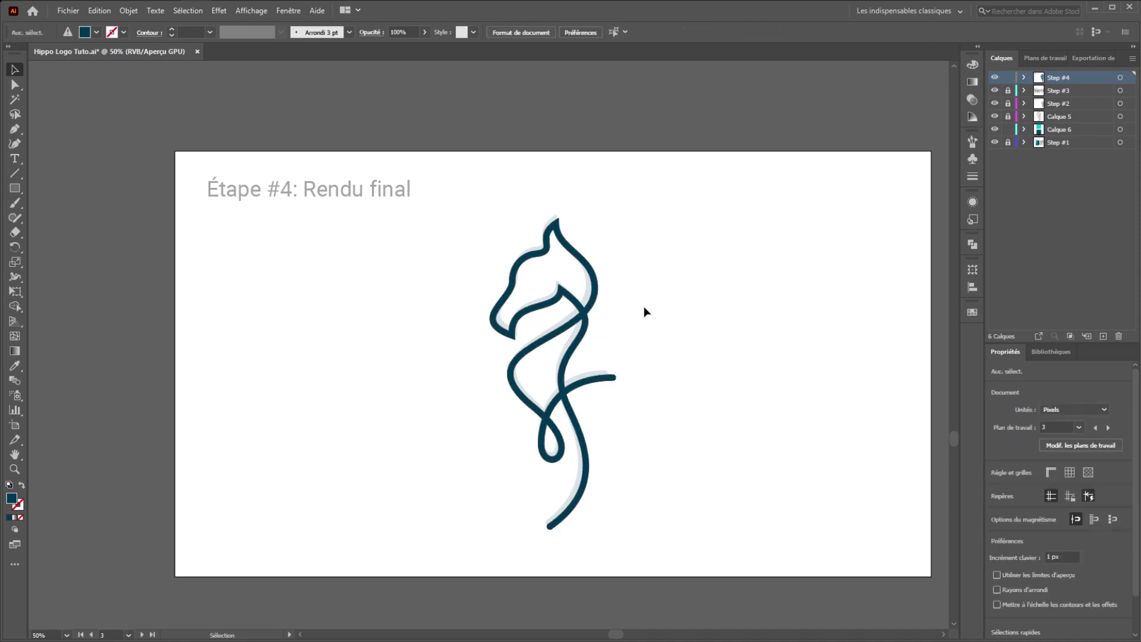
Step: Examine the appearance attributes of the finished blue seahorse logo group
{"action": "left_click", "coordinate": [596, 300]}
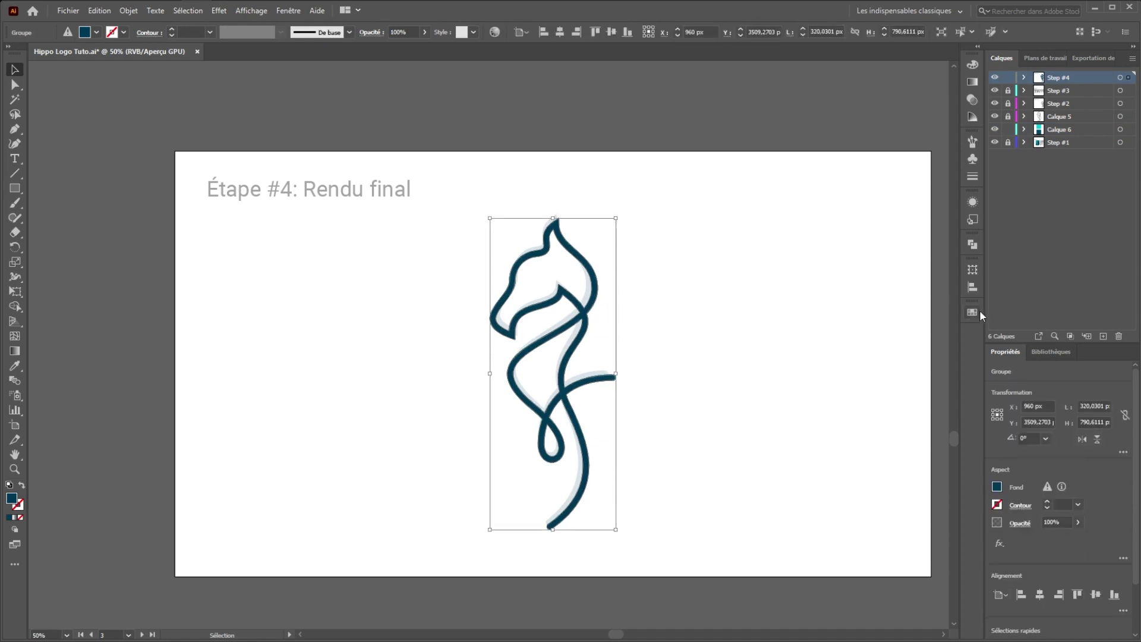
{"action": "left_click", "coordinate": [973, 219]}
{"action": "left_click", "coordinate": [832, 196]}
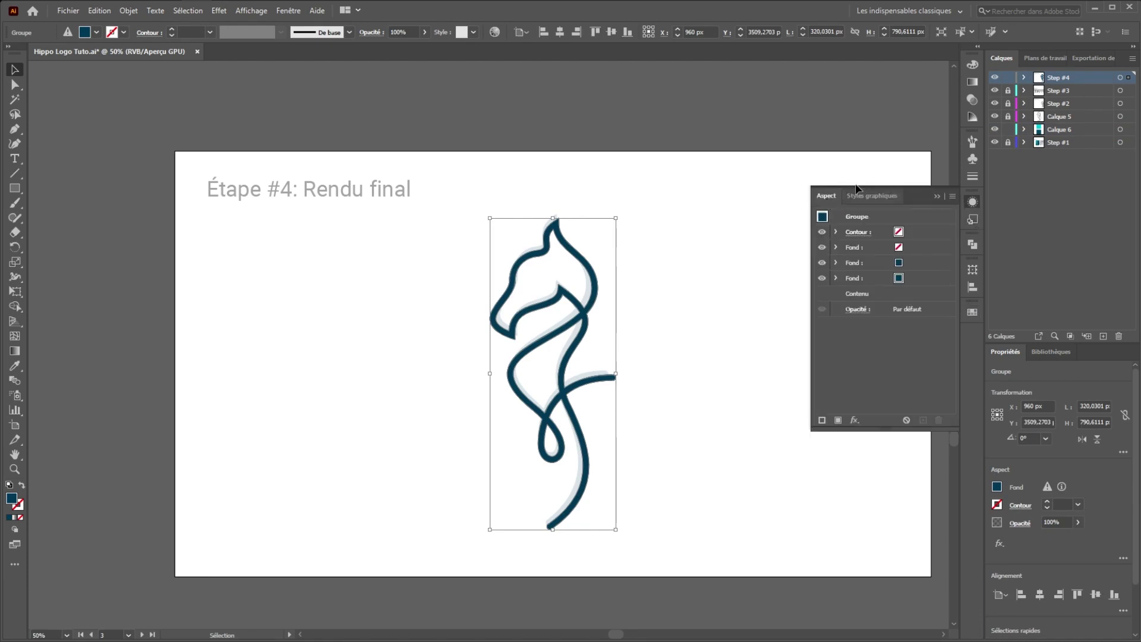
{"action": "left_click", "coordinate": [740, 315]}
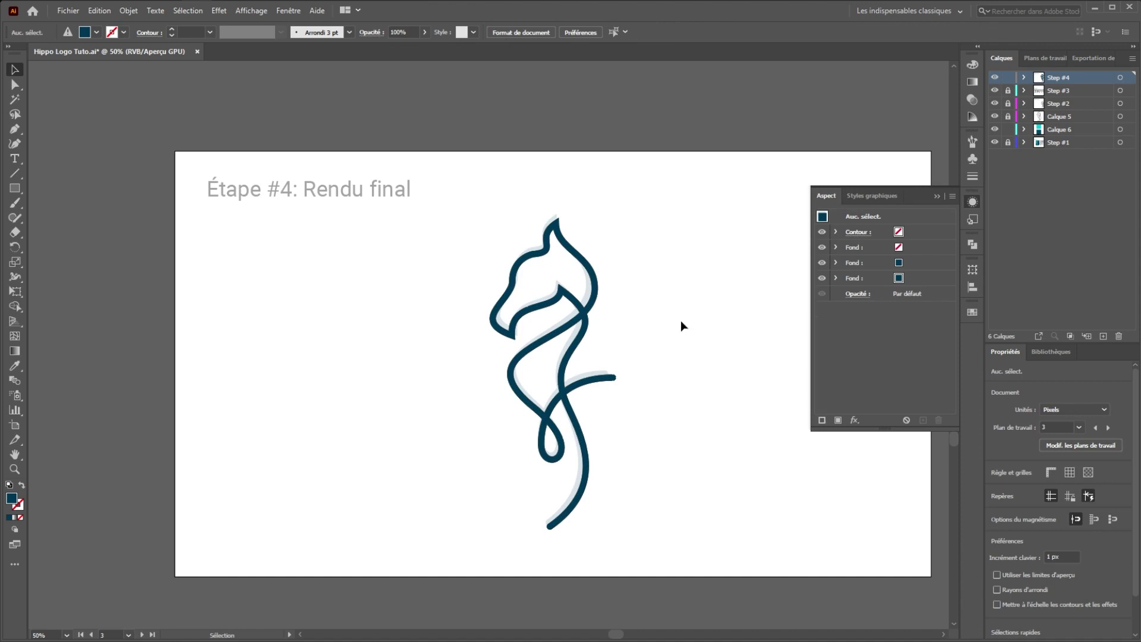
Step: Unlock the Step #3 layer and paste a copy of its last black line seahorse beside the blue logo in Étape #4
{"action": "key", "text": "ctrl+minus"}
{"action": "scroll", "coordinate": [726, 151], "scroll_direction": "up", "scroll_amount": 3}
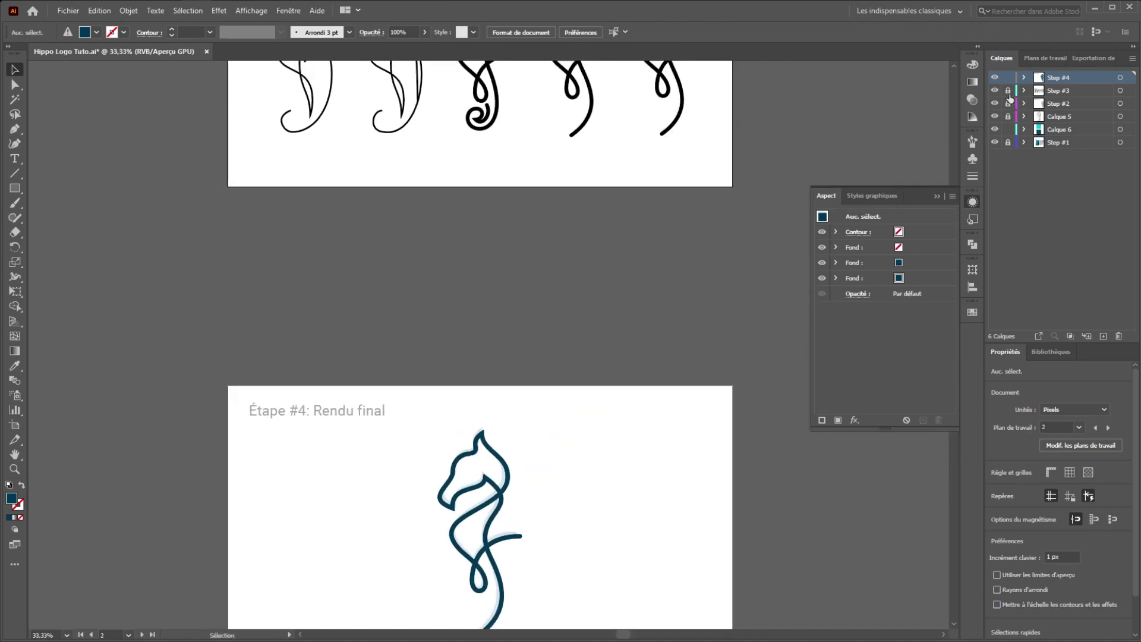
{"action": "left_click", "coordinate": [673, 130]}
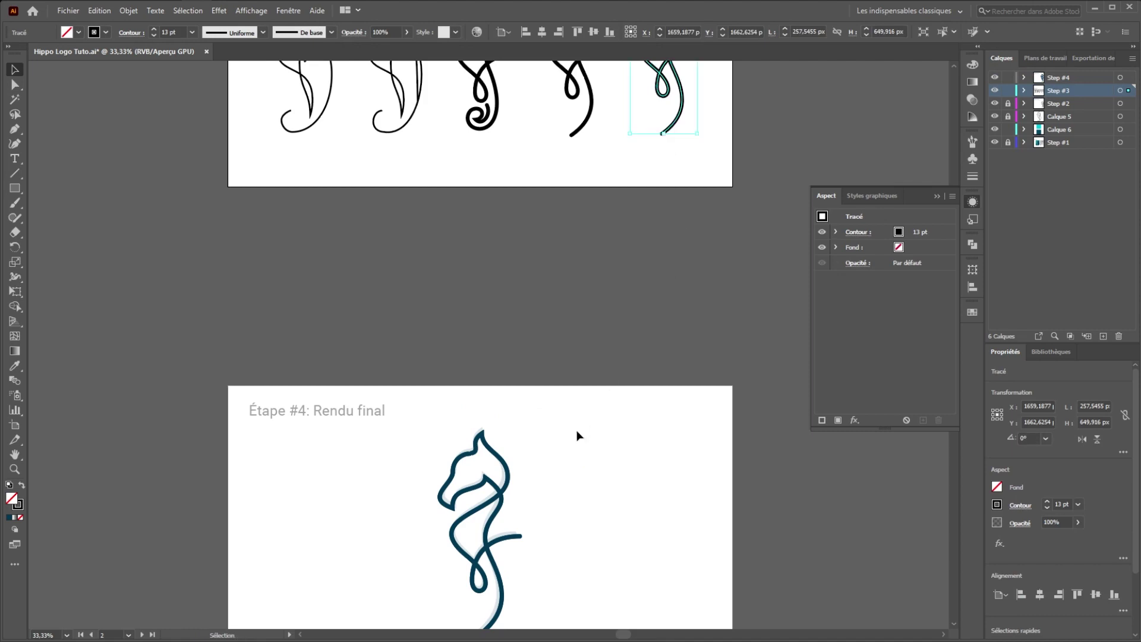
{"action": "left_click", "coordinate": [631, 519]}
{"action": "scroll", "coordinate": [618, 416], "scroll_direction": "down", "scroll_amount": 3}
{"action": "key", "text": "ctrl+v"}
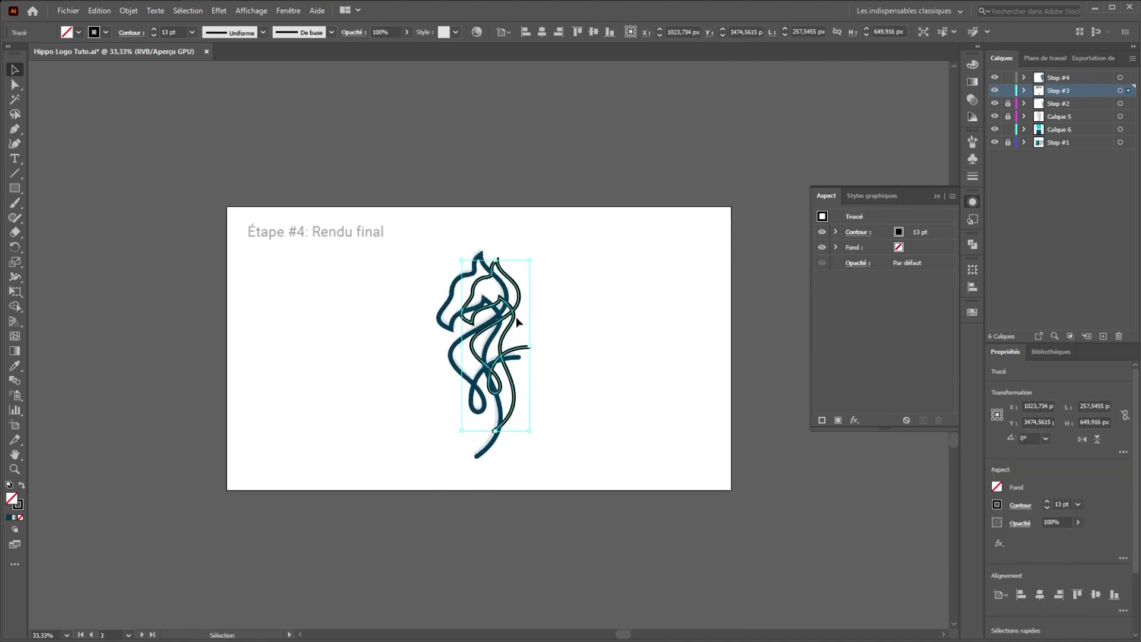
{"action": "left_click_drag", "start_coordinate": [516, 316], "coordinate": [645, 316]}
{"action": "left_click", "coordinate": [679, 325]}
Step: Try scaling the pasted black seahorse down to about 97 by 244 px while it is still a 13 pt stroke
{"action": "scroll", "coordinate": [626, 345], "scroll_direction": "up", "scroll_amount": 1}
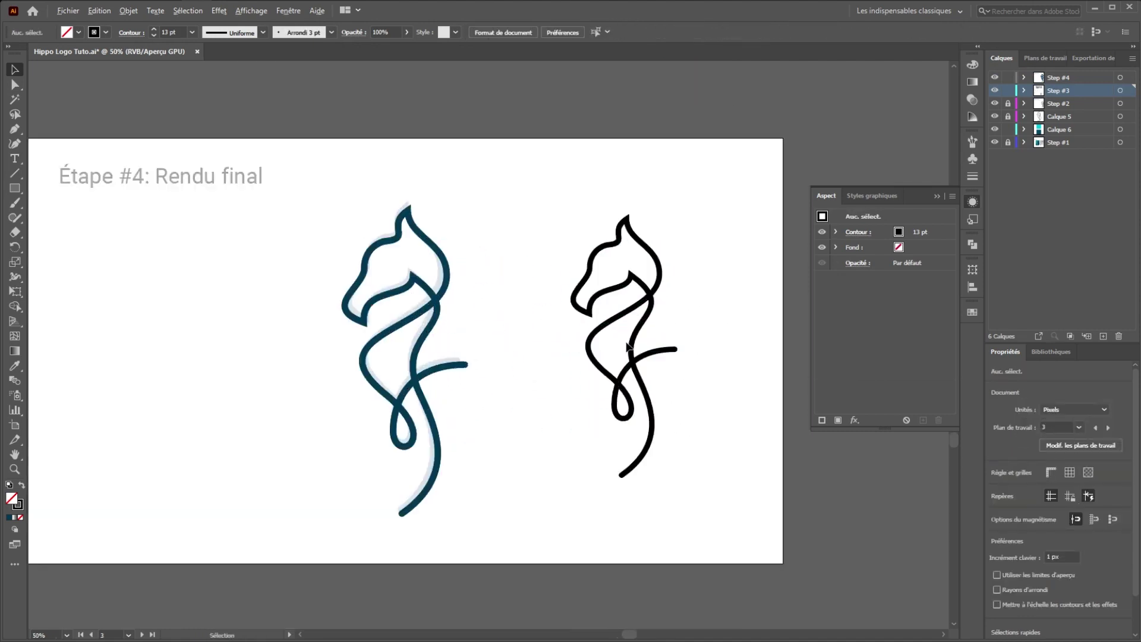
{"action": "scroll", "coordinate": [695, 285], "scroll_direction": "up", "scroll_amount": 1}
{"action": "left_click", "coordinate": [642, 238]}
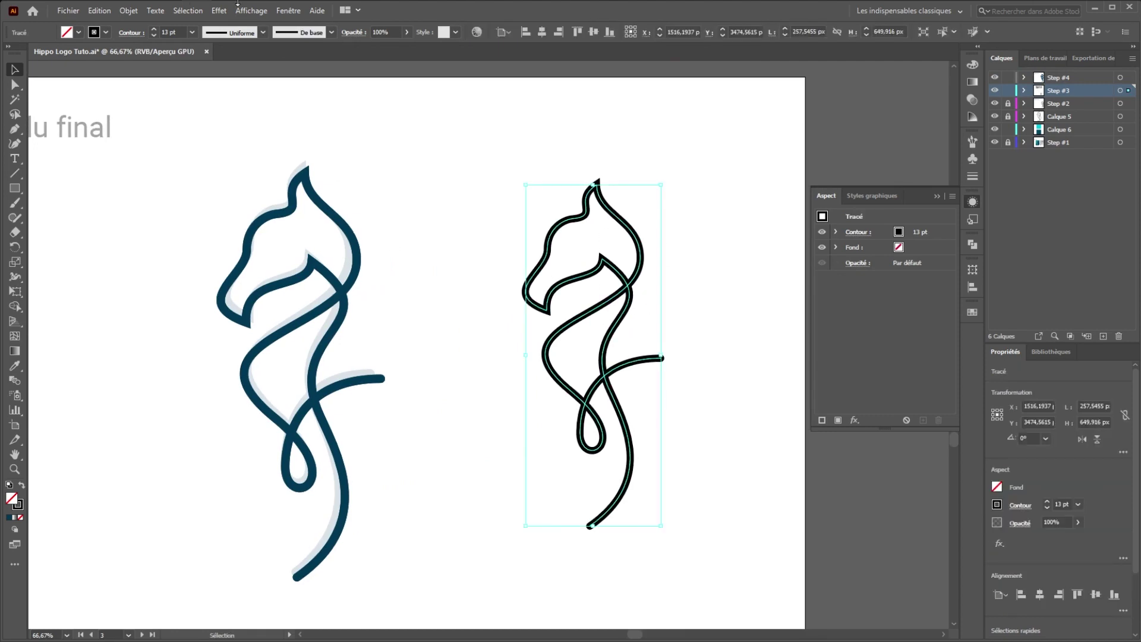
{"action": "left_click", "coordinate": [660, 242]}
{"action": "left_click", "coordinate": [640, 253]}
{"action": "left_click_drag", "start_coordinate": [664, 184], "coordinate": [577, 350]}
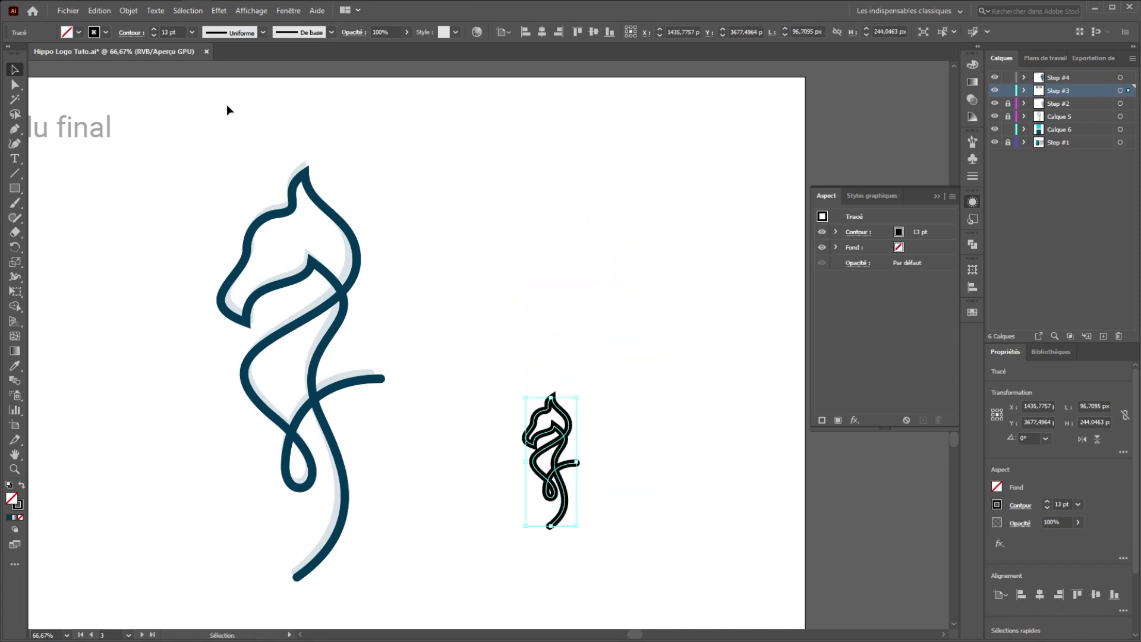
{"action": "key", "text": "ctrl+z"}
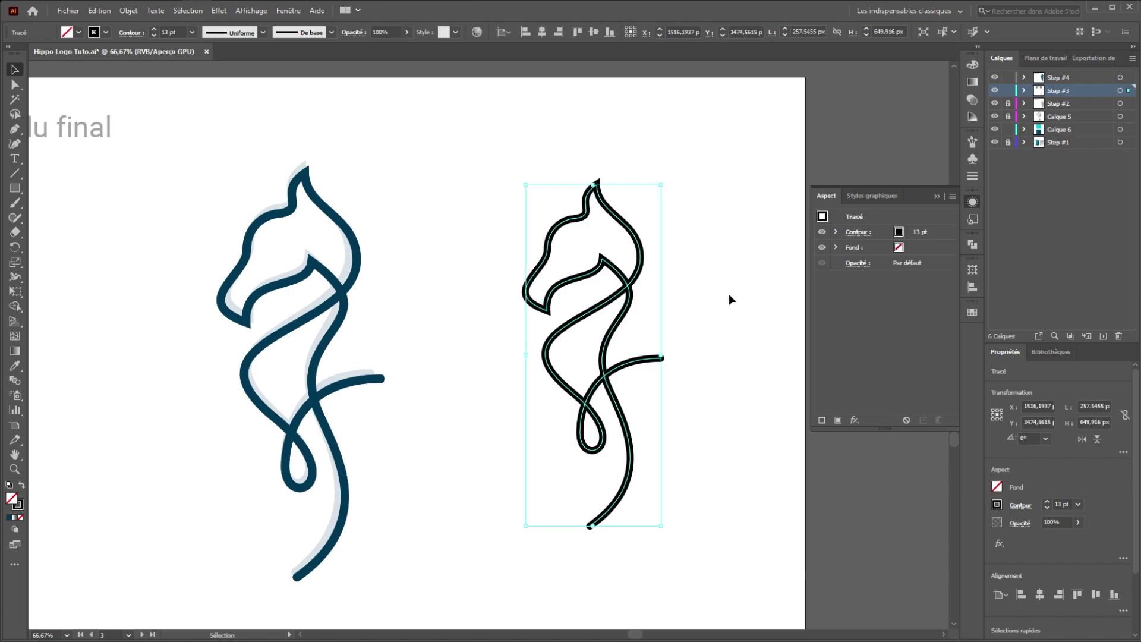
{"action": "left_click", "coordinate": [728, 292]}
Step: Expand the black seahorse path into shapes with both Fond and Contour included
{"action": "left_click", "coordinate": [589, 525]}
{"action": "left_click", "coordinate": [127, 10]}
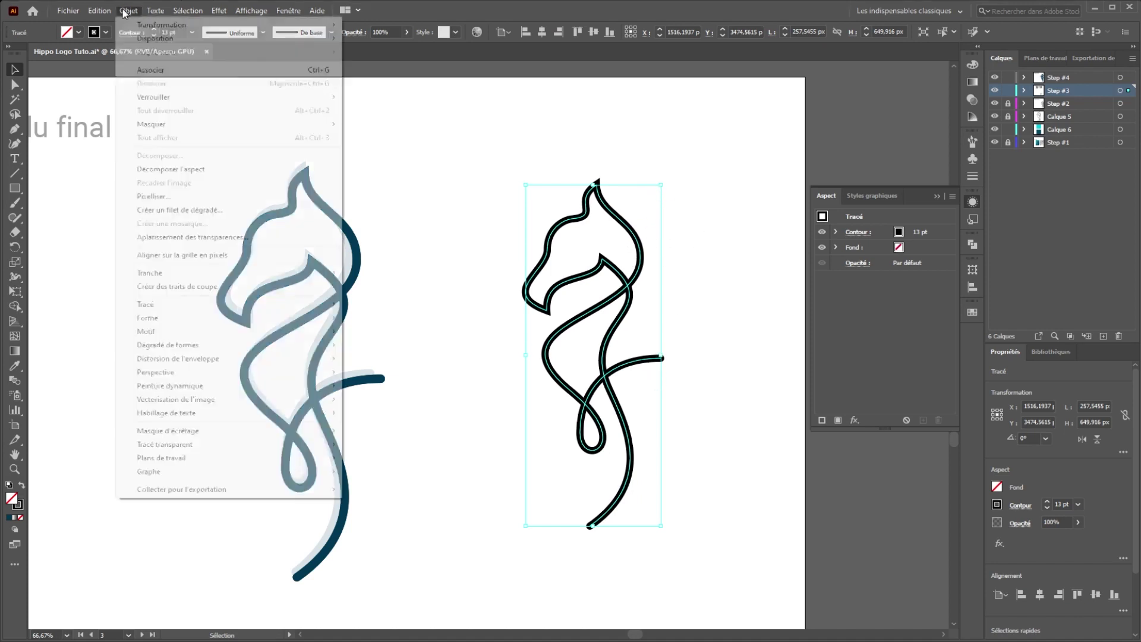
{"action": "left_click", "coordinate": [536, 176]}
{"action": "mouse_move", "coordinate": [506, 152]}
{"action": "left_mouse_down"}
{"action": "mouse_move", "coordinate": [697, 583]}
{"action": "mouse_move", "coordinate": [709, 521]}
{"action": "left_mouse_up"}
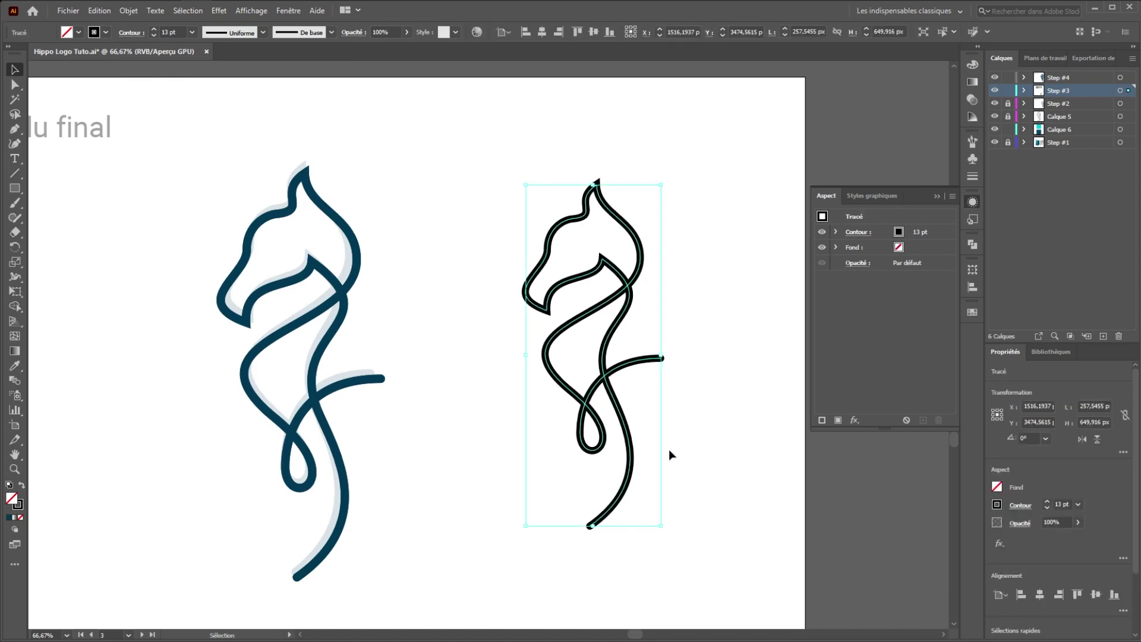
{"action": "left_click", "coordinate": [128, 12]}
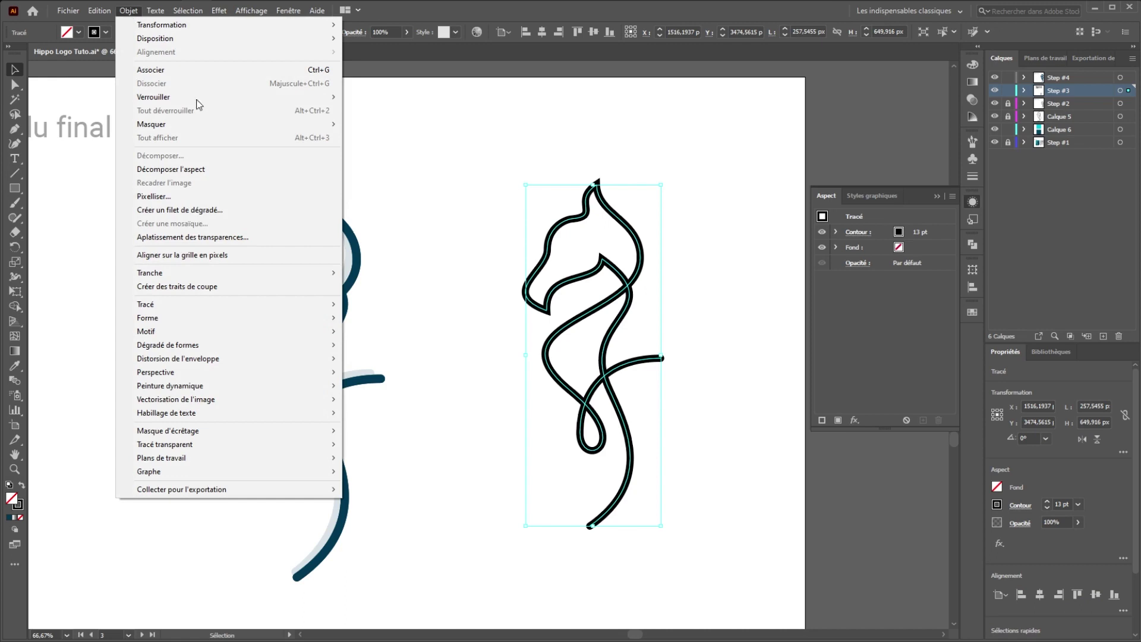
{"action": "left_click", "coordinate": [223, 171]}
{"action": "left_click", "coordinate": [128, 11]}
{"action": "left_click", "coordinate": [195, 157]}
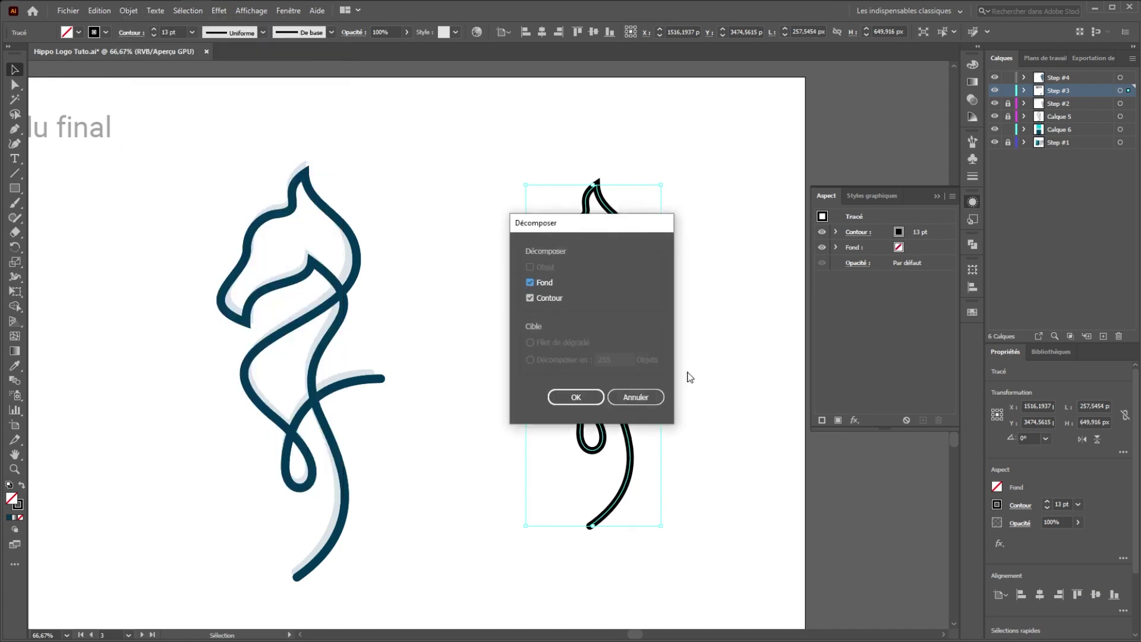
{"action": "left_click", "coordinate": [580, 401]}
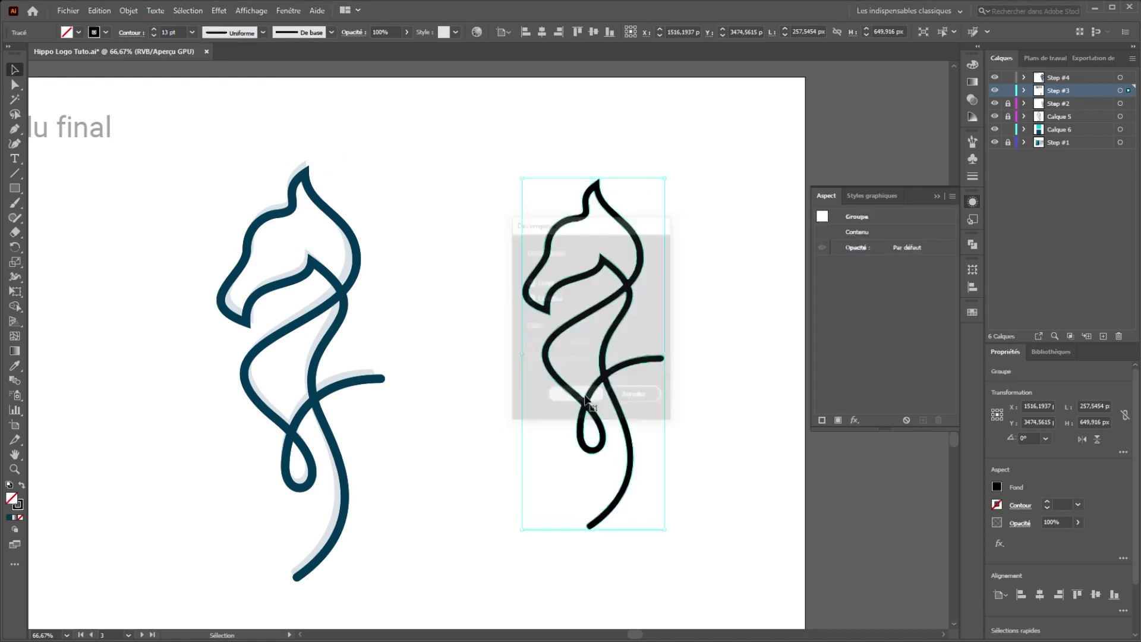
{"action": "left_click", "coordinate": [734, 308]}
Step: Try scaling the expanded black seahorse group down to roughly a quarter of its size
{"action": "left_click", "coordinate": [652, 363]}
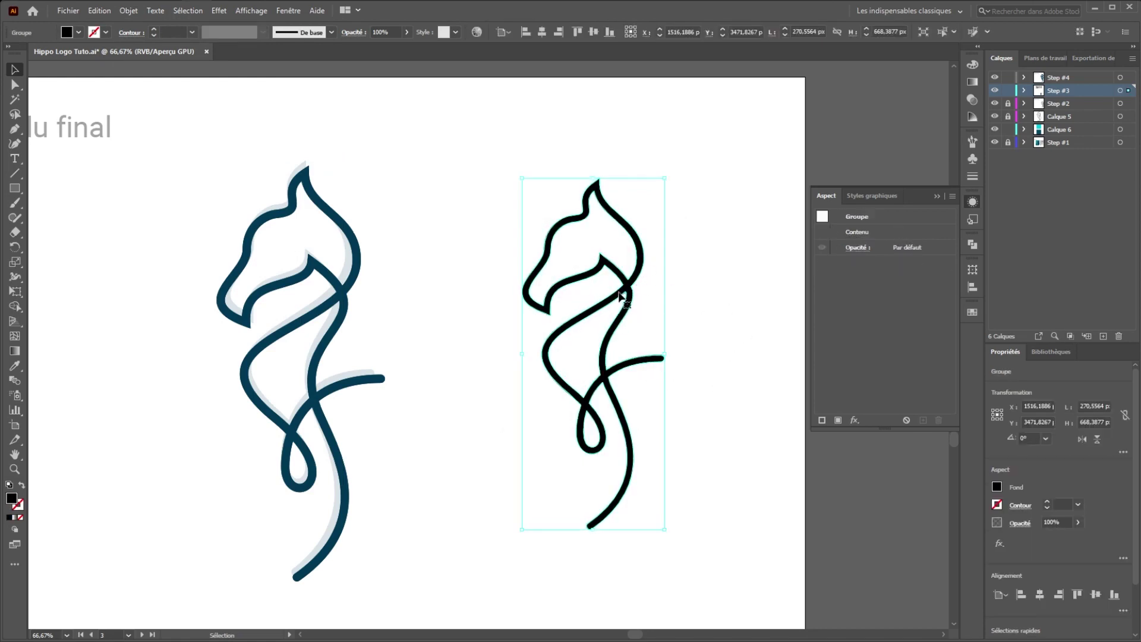
{"action": "left_click_drag", "start_coordinate": [664, 177], "coordinate": [561, 437]}
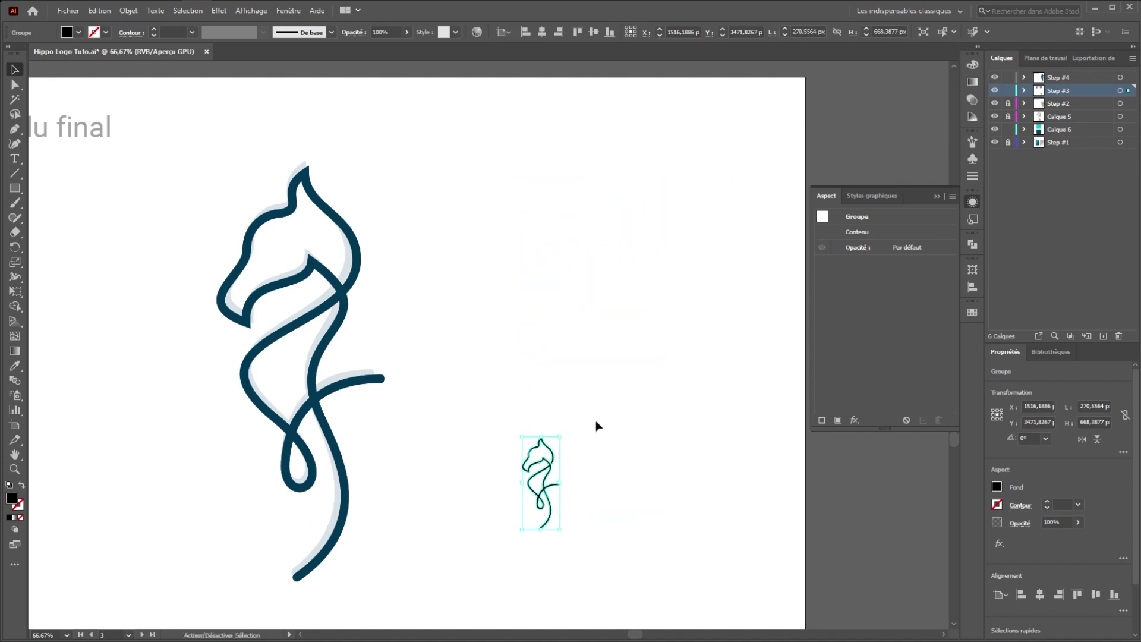
{"action": "left_click", "coordinate": [635, 416]}
{"action": "key", "text": "ctrl+z"}
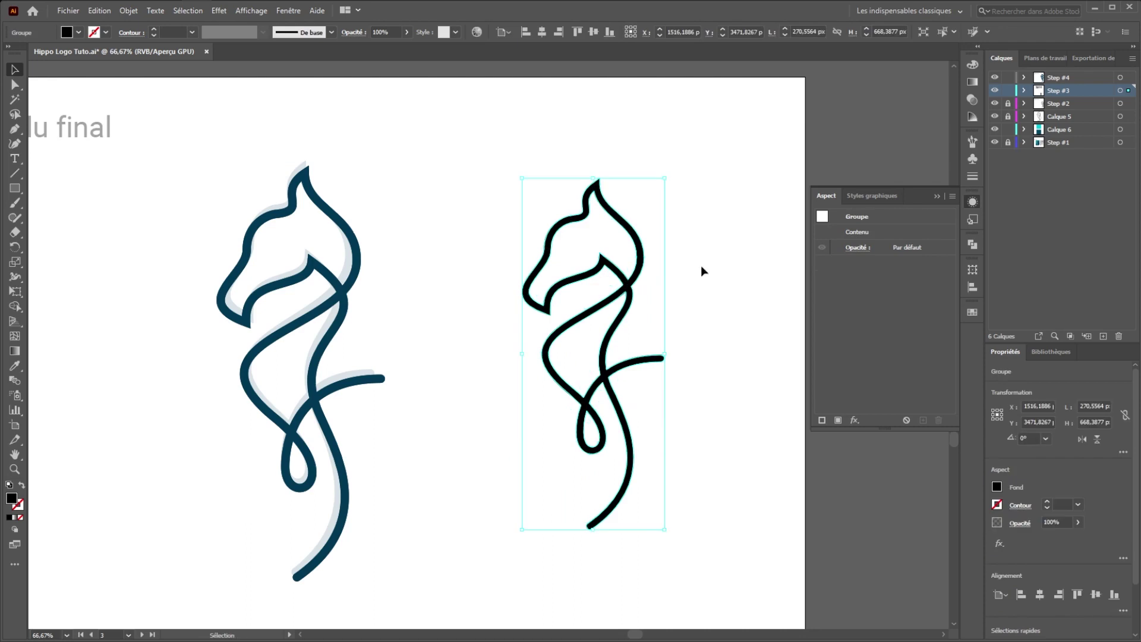
{"action": "left_click", "coordinate": [709, 244]}
{"action": "left_click", "coordinate": [645, 250]}
{"action": "left_click_drag", "start_coordinate": [665, 167], "coordinate": [559, 504]}
Step: Remove the black fill from the expanded seahorse group
{"action": "left_click", "coordinate": [78, 33]}
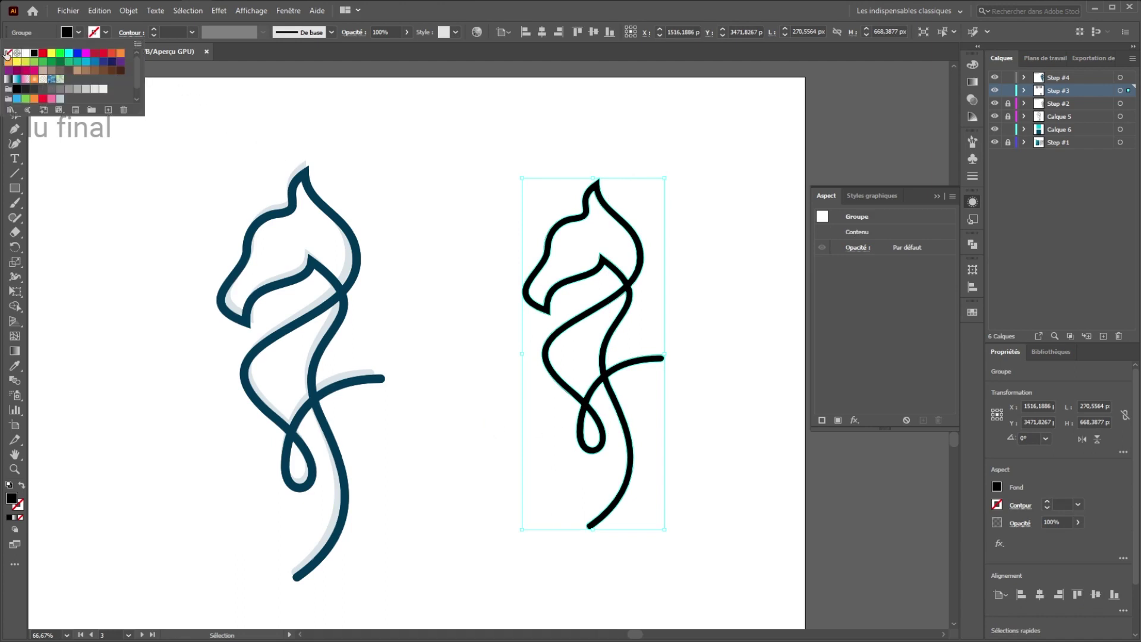
{"action": "left_click", "coordinate": [8, 55]}
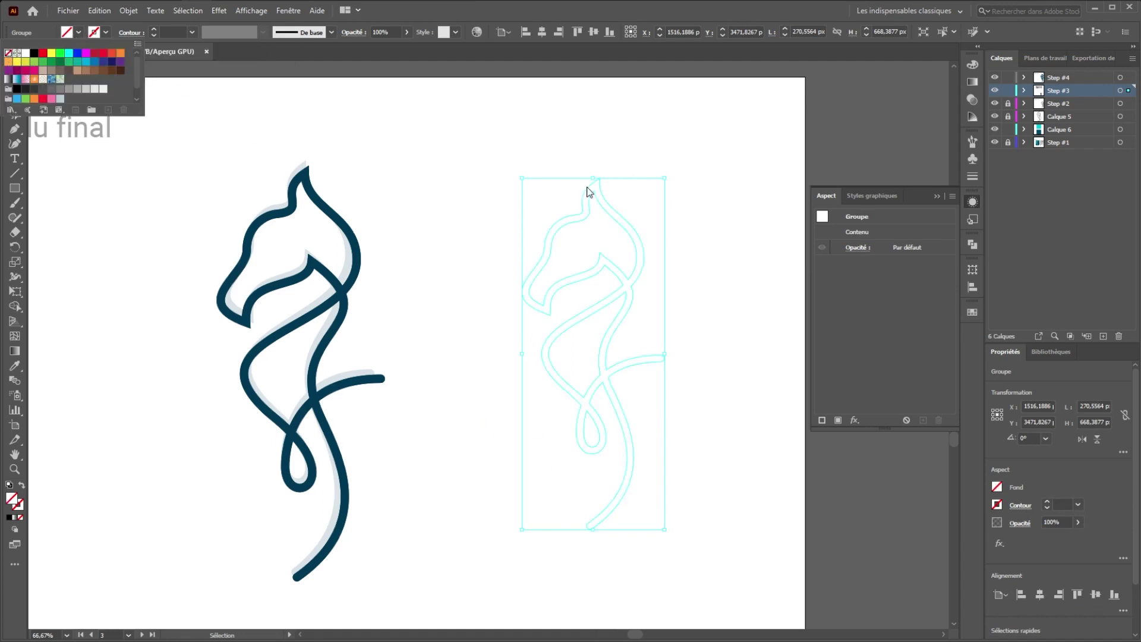
{"action": "key", "text": "Escape"}
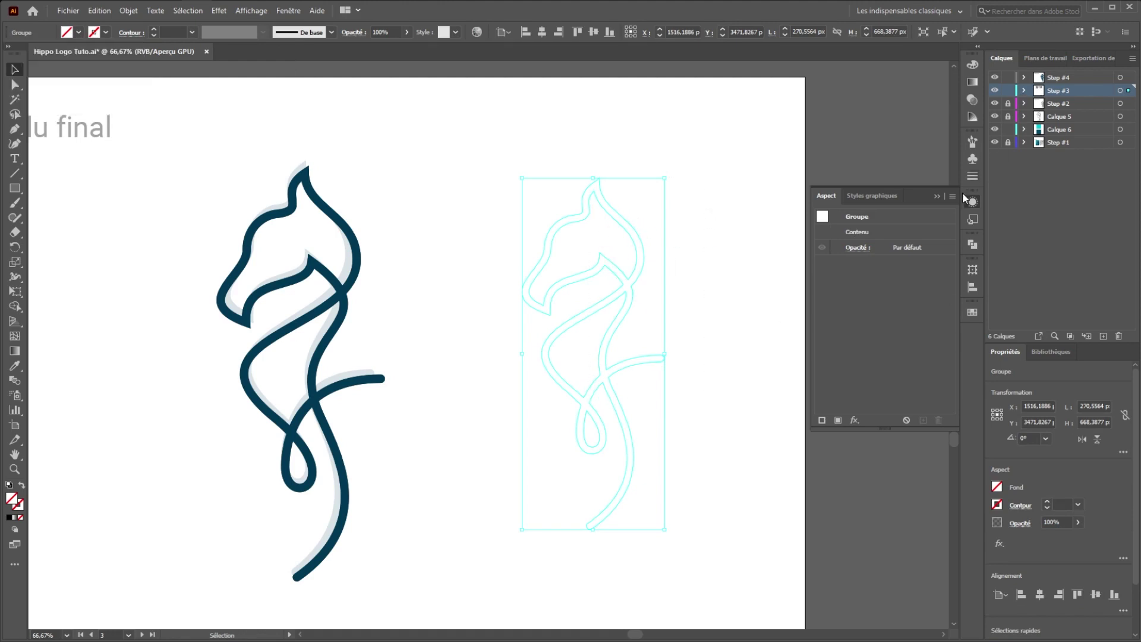
Step: Add a new group-level fill to the expanded seahorse in the dark blue swatch from the logo's colour group
{"action": "left_click", "coordinate": [839, 420]}
{"action": "left_click", "coordinate": [910, 248]}
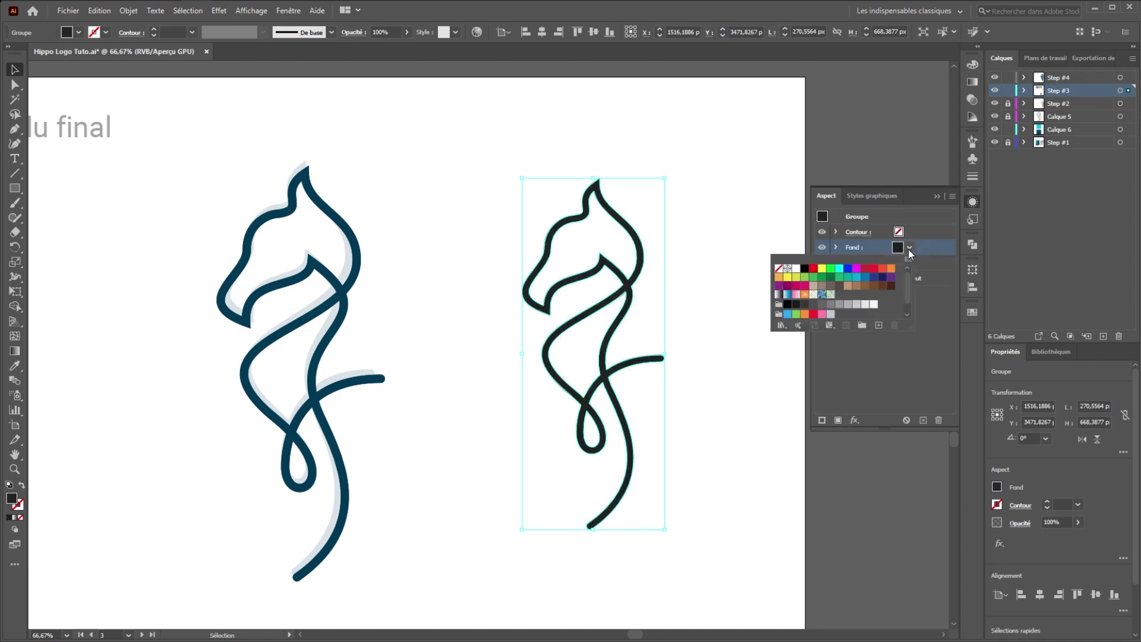
{"action": "left_click_drag", "start_coordinate": [904, 287], "coordinate": [907, 308]}
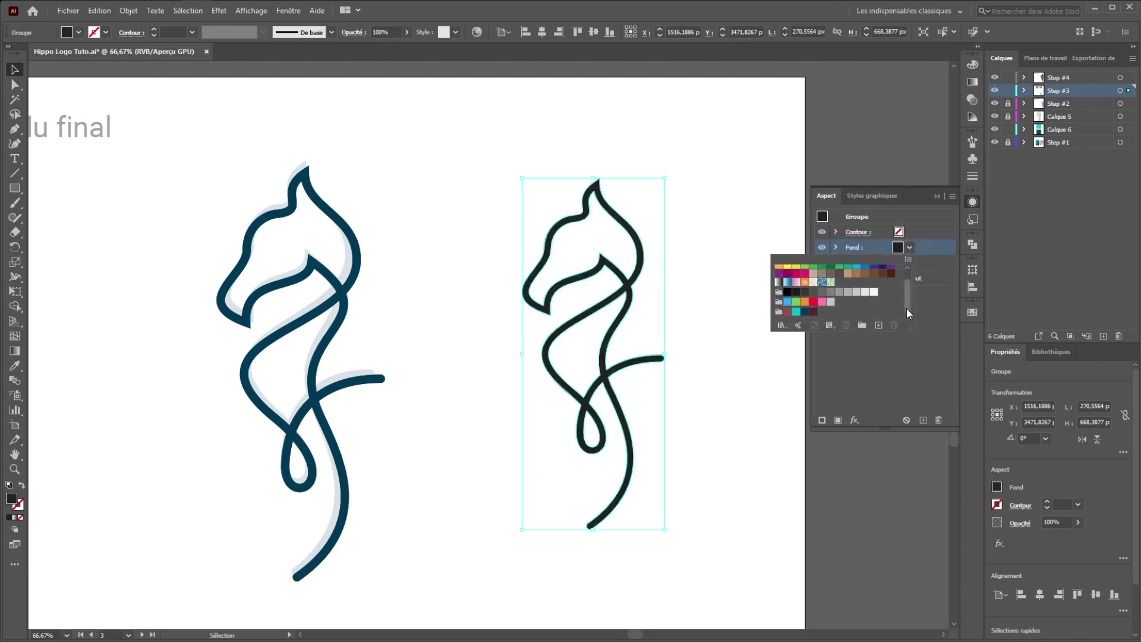
{"action": "left_click", "coordinate": [805, 314]}
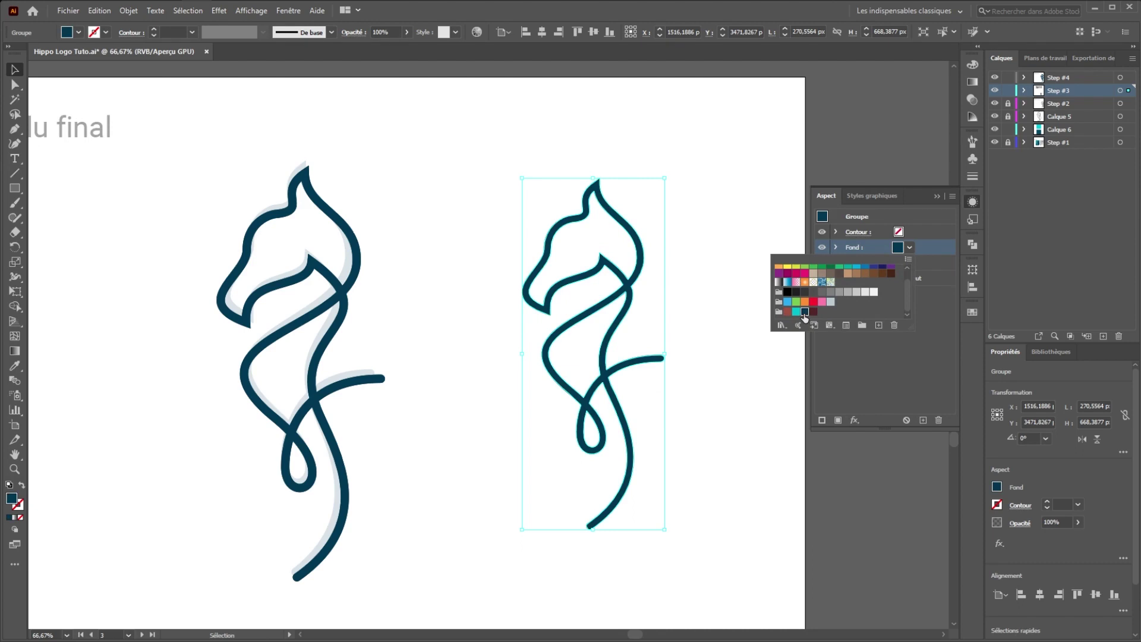
Step: Add a second dark blue fill to the smaller seahorse group and set the lower fill's opacity to 15%
{"action": "left_click", "coordinate": [865, 392]}
{"action": "left_click", "coordinate": [838, 420]}
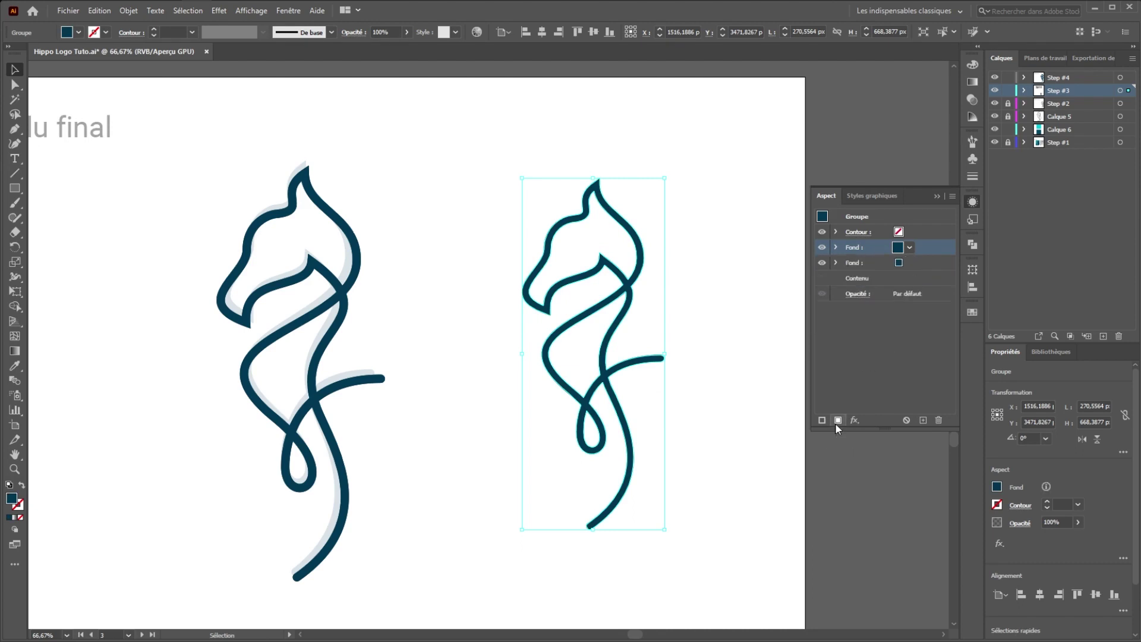
{"action": "left_click", "coordinate": [866, 262]}
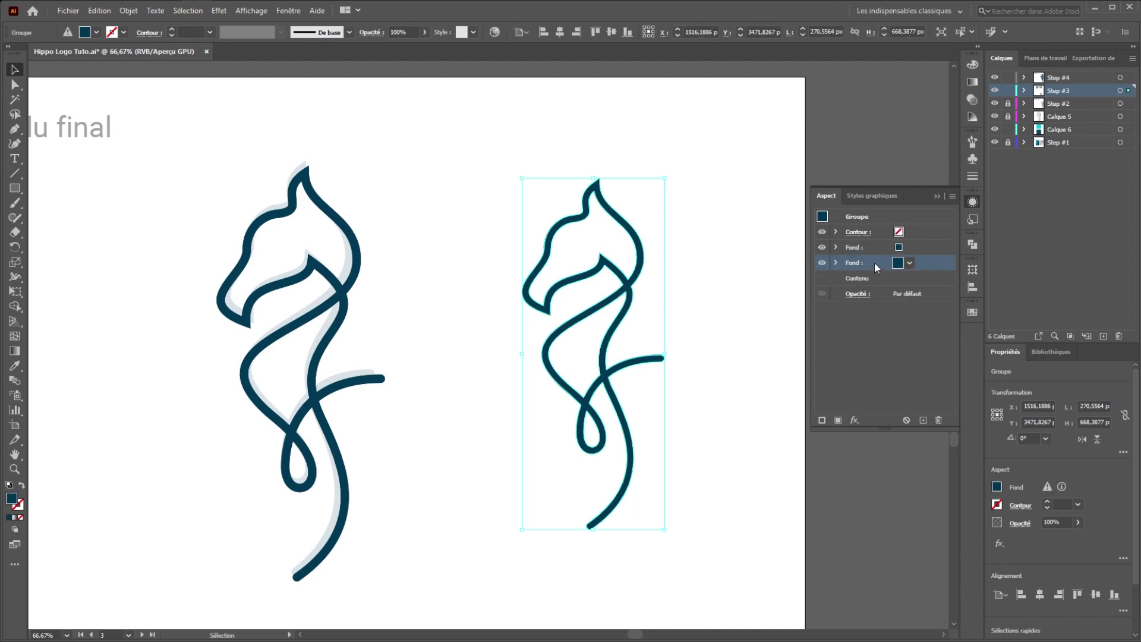
{"action": "left_click", "coordinate": [909, 262]}
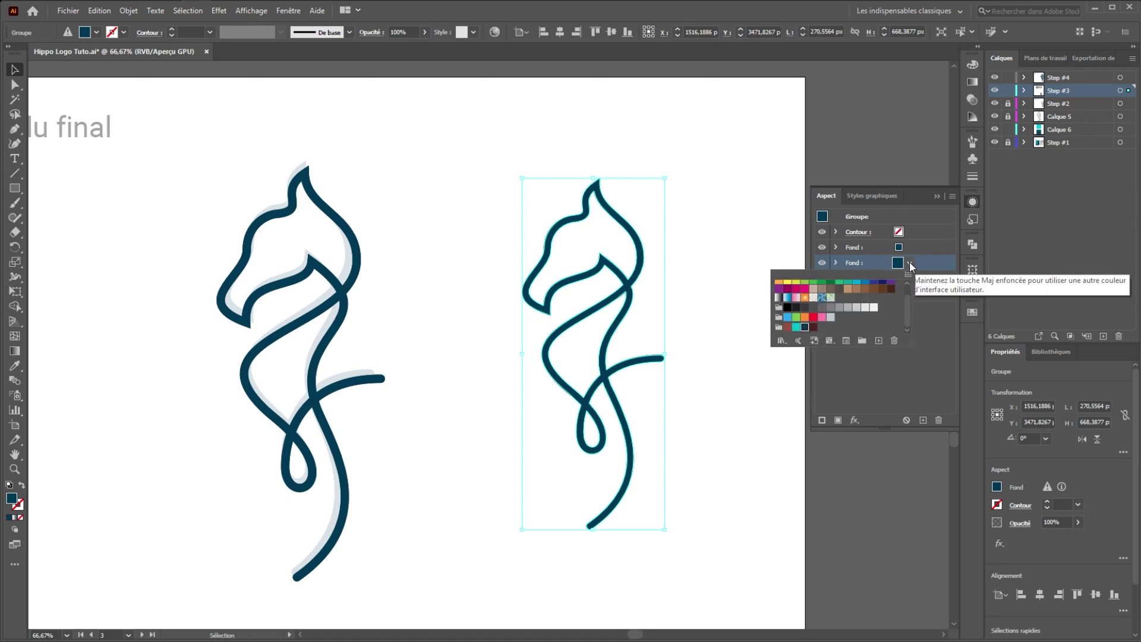
{"action": "left_click", "coordinate": [836, 262]}
{"action": "left_click", "coordinate": [881, 278]}
{"action": "type", "text": "15"}
{"action": "key", "text": "Return"}
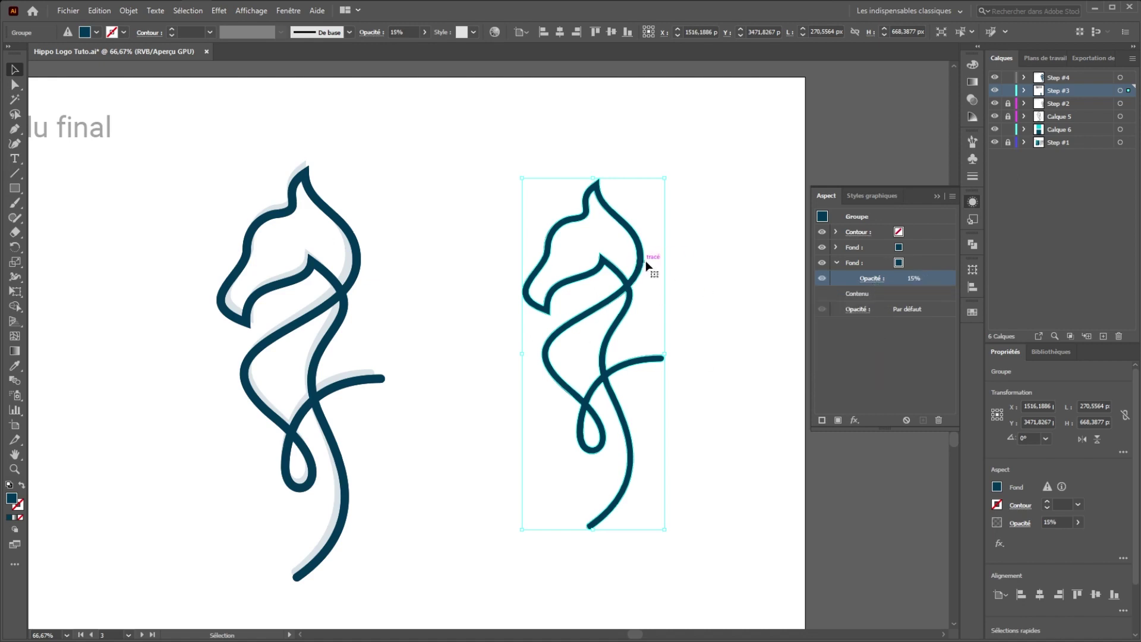
Step: Apply a Transformation effect to the lower fill, offsetting it -4 px horizontally and -10 px vertically
{"action": "left_click", "coordinate": [855, 420]}
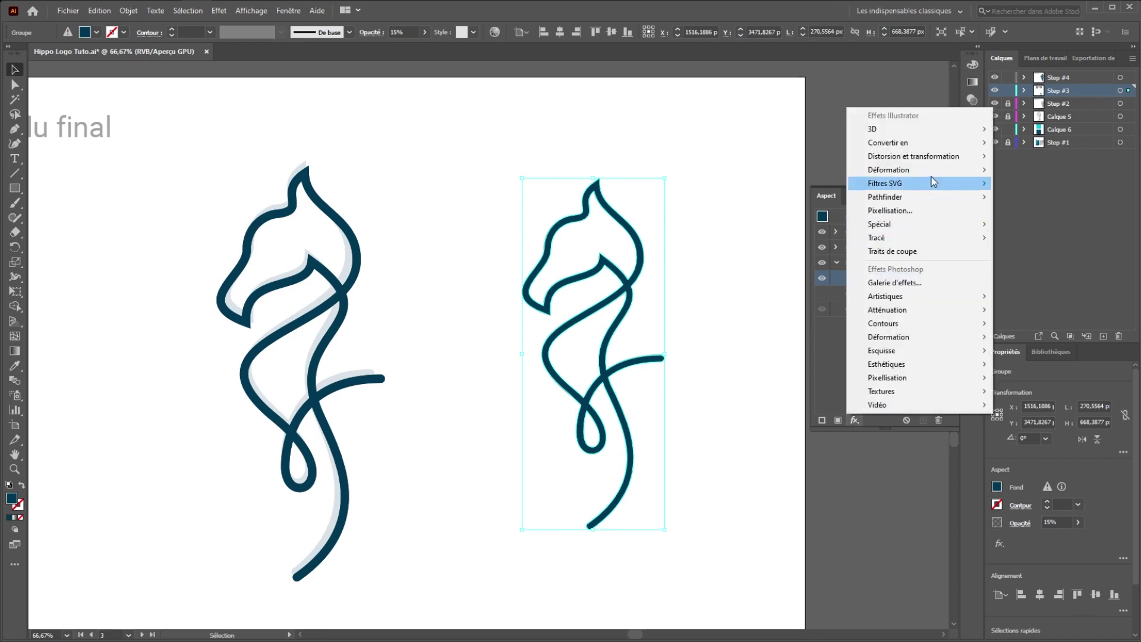
{"action": "mouse_move", "coordinate": [933, 158]}
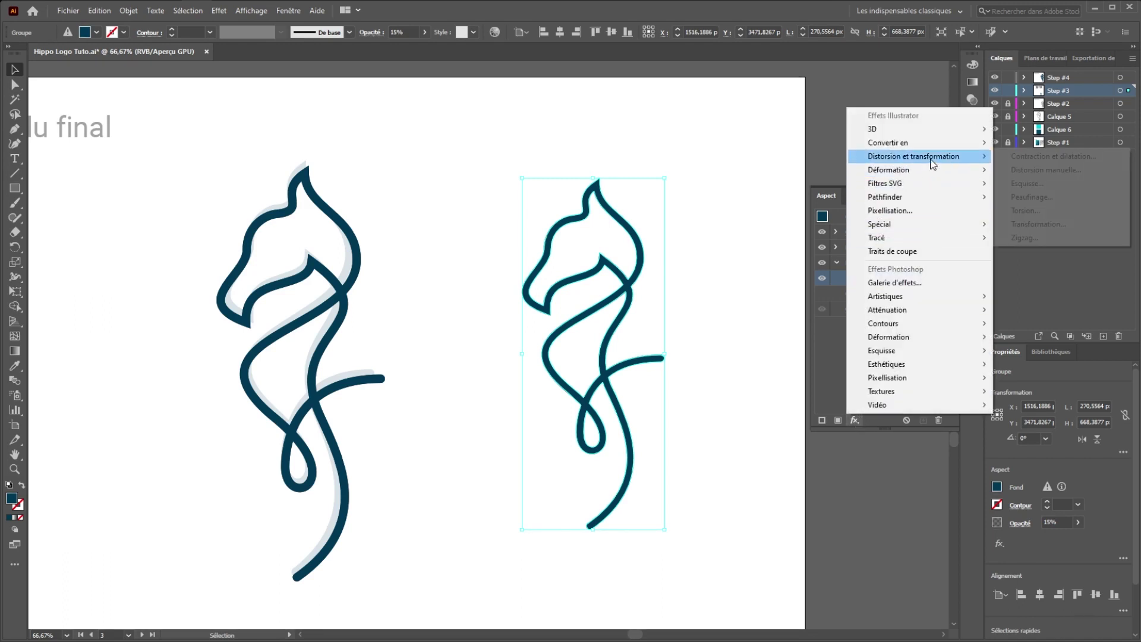
{"action": "left_click", "coordinate": [1064, 224]}
{"action": "left_click_drag", "start_coordinate": [258, 167], "coordinate": [405, 133]}
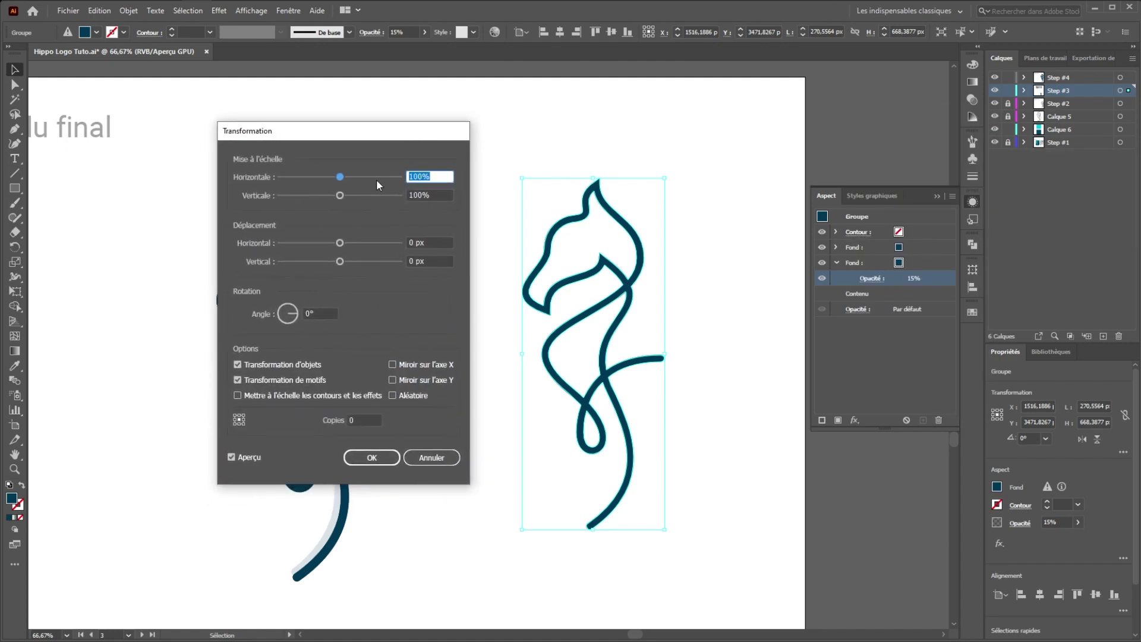
{"action": "left_click", "coordinate": [429, 242]}
{"action": "type", "text": "-4"}
{"action": "key", "text": "Tab"}
{"action": "type", "text": "-10"}
{"action": "key", "text": "Tab"}
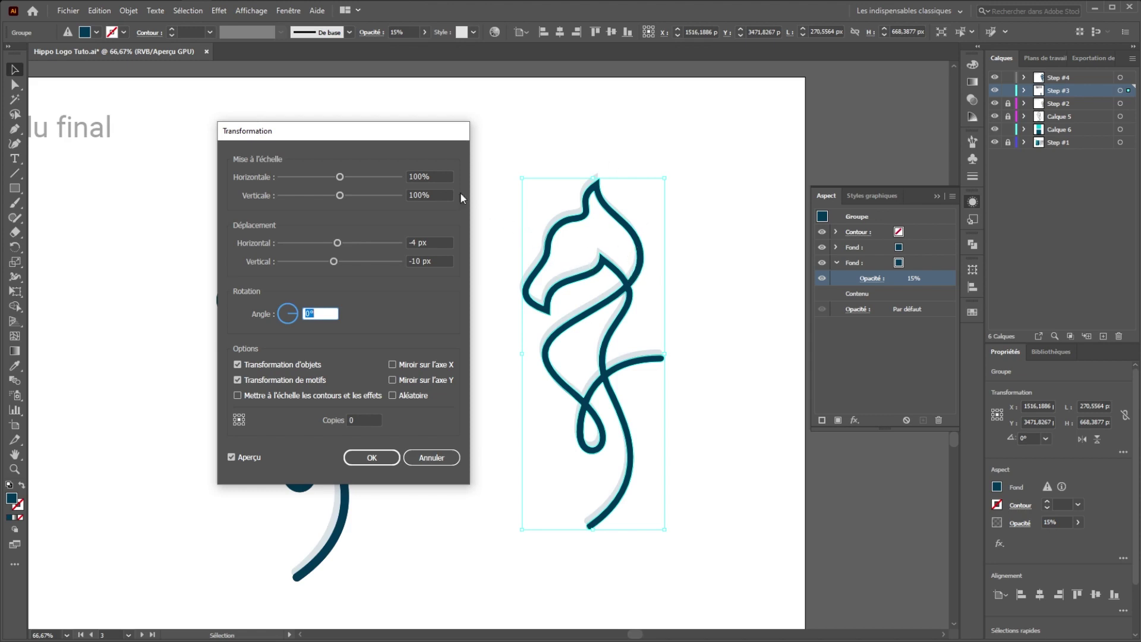
{"action": "left_click", "coordinate": [447, 177]}
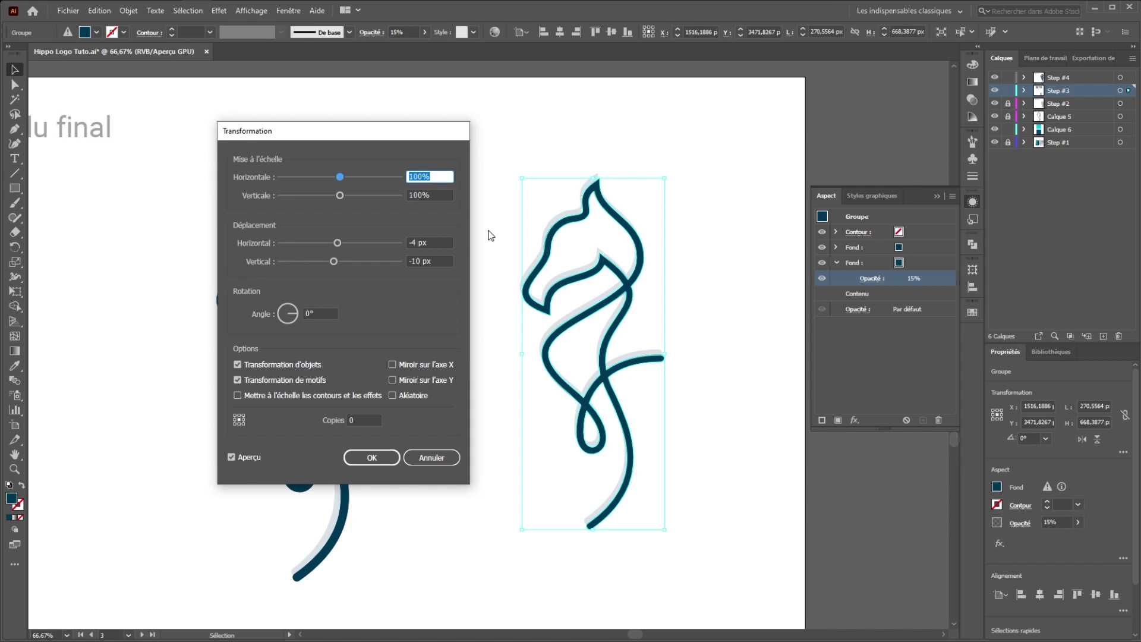
{"action": "key", "text": "Return"}
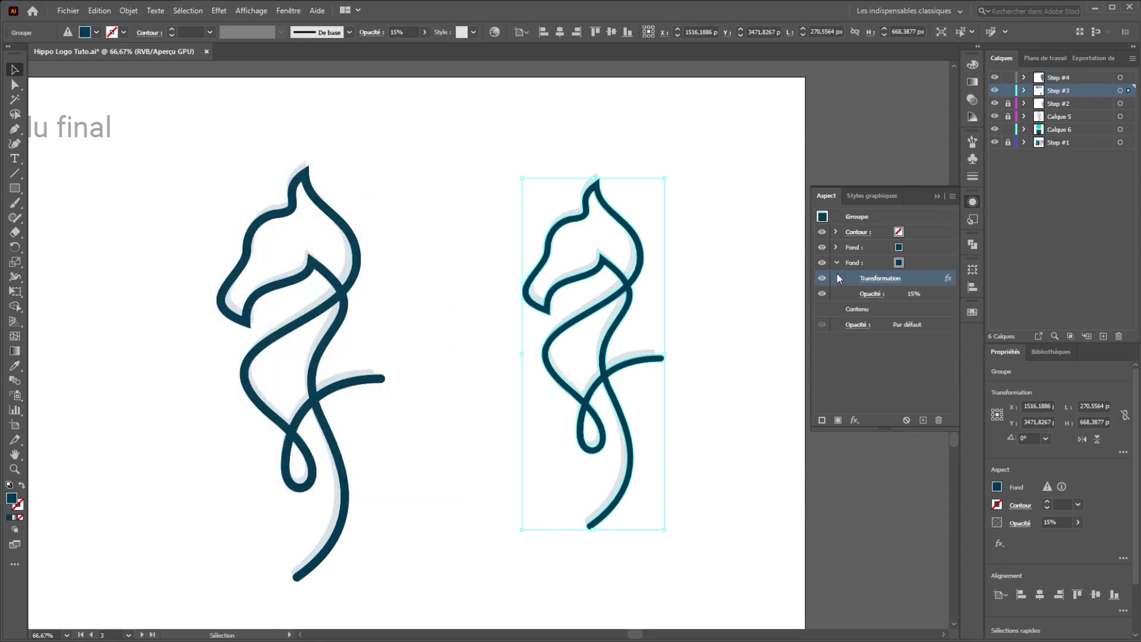
{"action": "left_click", "coordinate": [683, 273]}
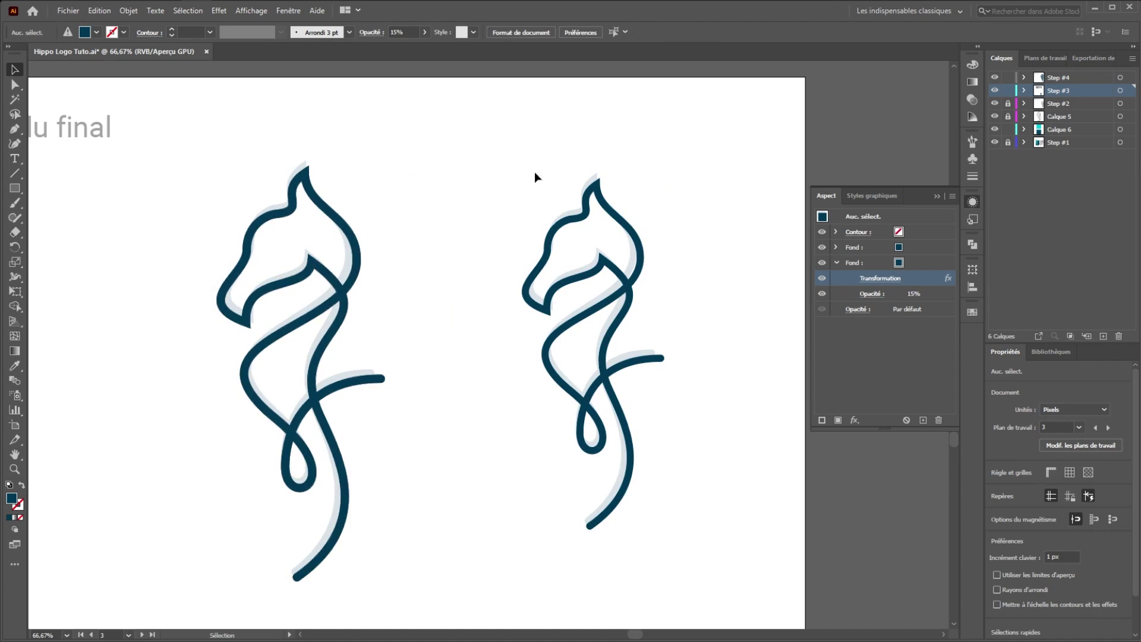
Step: Test the live offset fill by shrinking the smaller seahorse to about a tenth of its size, and undo the scaling
{"action": "left_click_drag", "start_coordinate": [526, 166], "coordinate": [708, 490]}
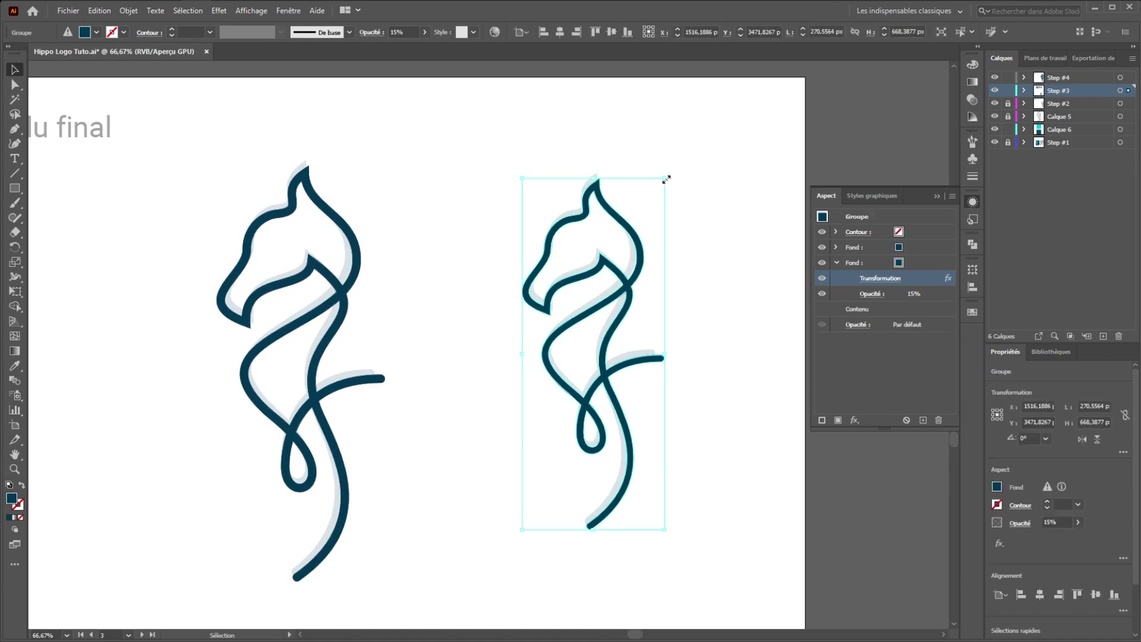
{"action": "left_click_drag", "start_coordinate": [666, 178], "coordinate": [536, 497]}
{"action": "key", "text": "ctrl+z"}
{"action": "left_click_drag", "start_coordinate": [666, 179], "coordinate": [537, 495]}
{"action": "left_click", "coordinate": [612, 512]}
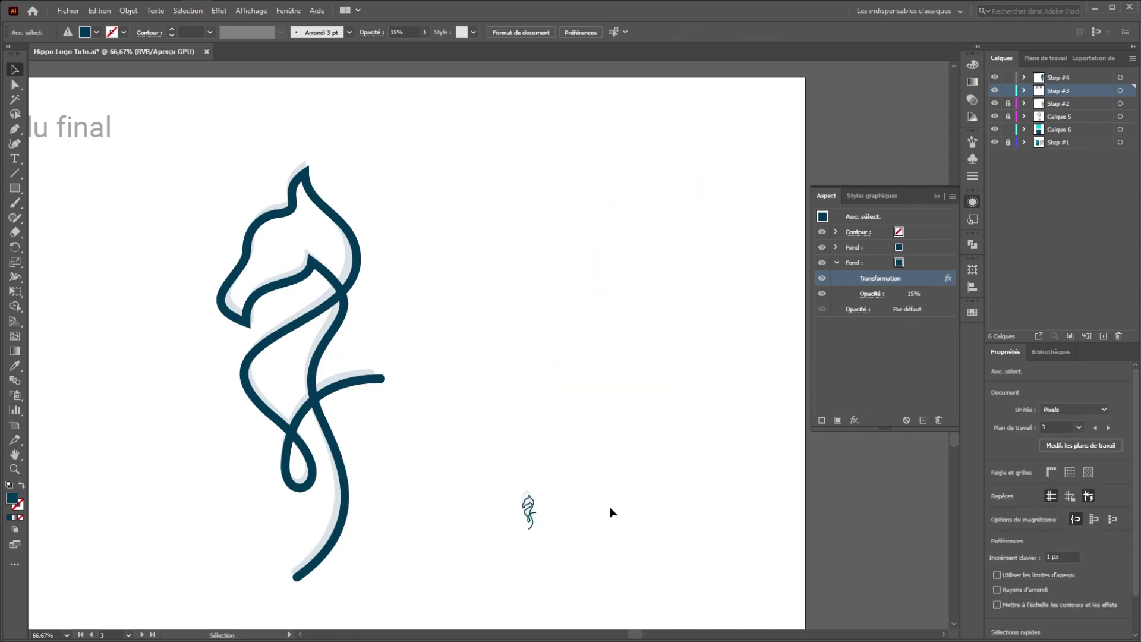
{"action": "scroll", "coordinate": [532, 525], "scroll_direction": "up", "scroll_amount": 3}
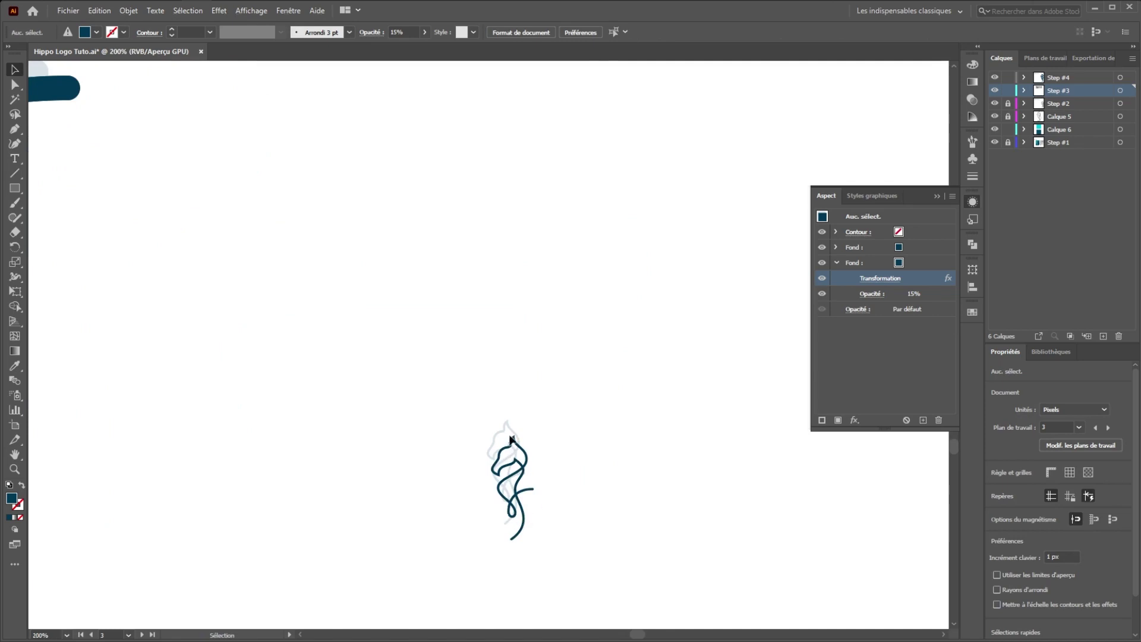
{"action": "key", "text": "ctrl+z"}
{"action": "key", "text": "v"}
{"action": "scroll", "coordinate": [662, 323], "scroll_direction": "down", "scroll_amount": 4}
Step: Review the lower fill's Transformation effect settings and close them without applying changes
{"action": "left_click", "coordinate": [872, 280]}
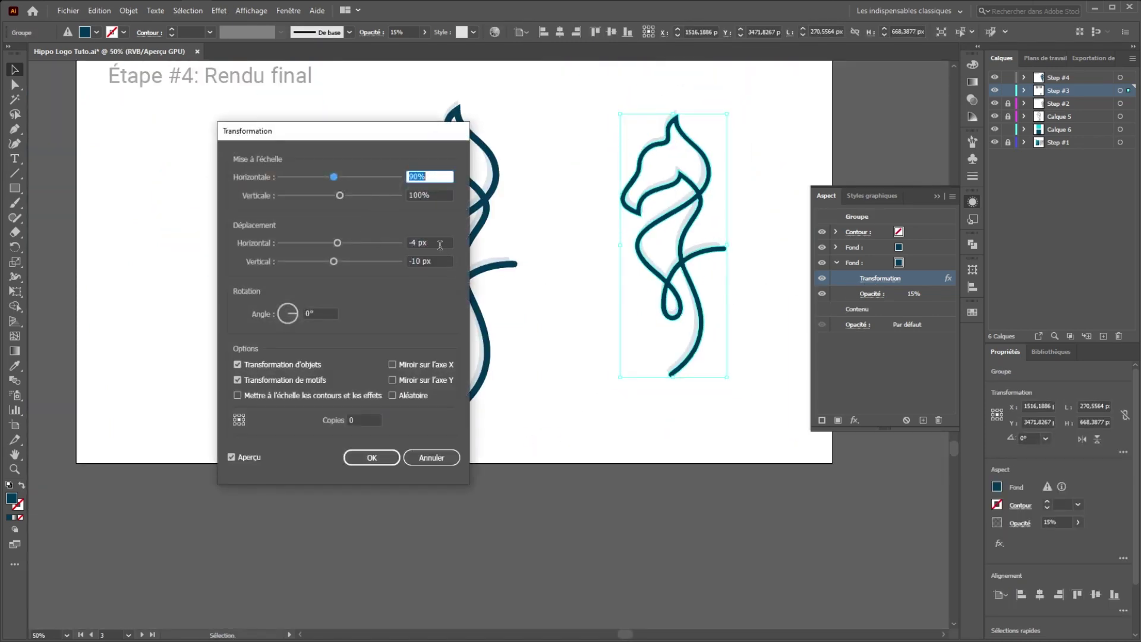
{"action": "left_click", "coordinate": [416, 463]}
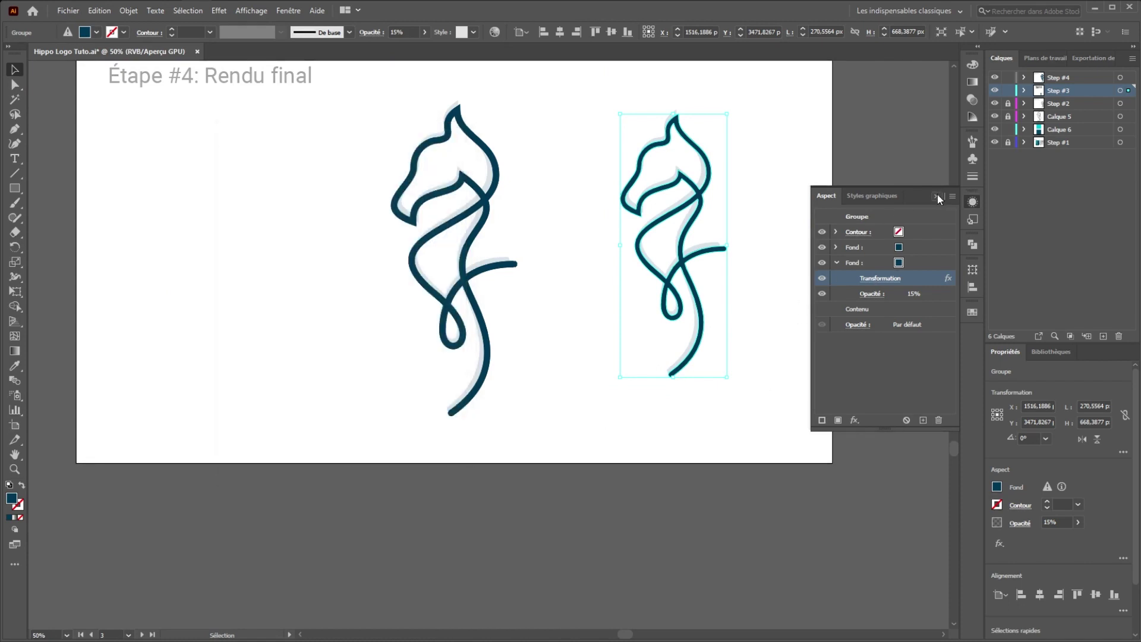
{"action": "left_click", "coordinate": [937, 195]}
Step: Move the large seahorse to the left part of the artboard and bring the smaller one closer beside it
{"action": "scroll", "coordinate": [451, 262], "scroll_direction": "up", "scroll_amount": 2}
{"action": "left_click", "coordinate": [457, 313]}
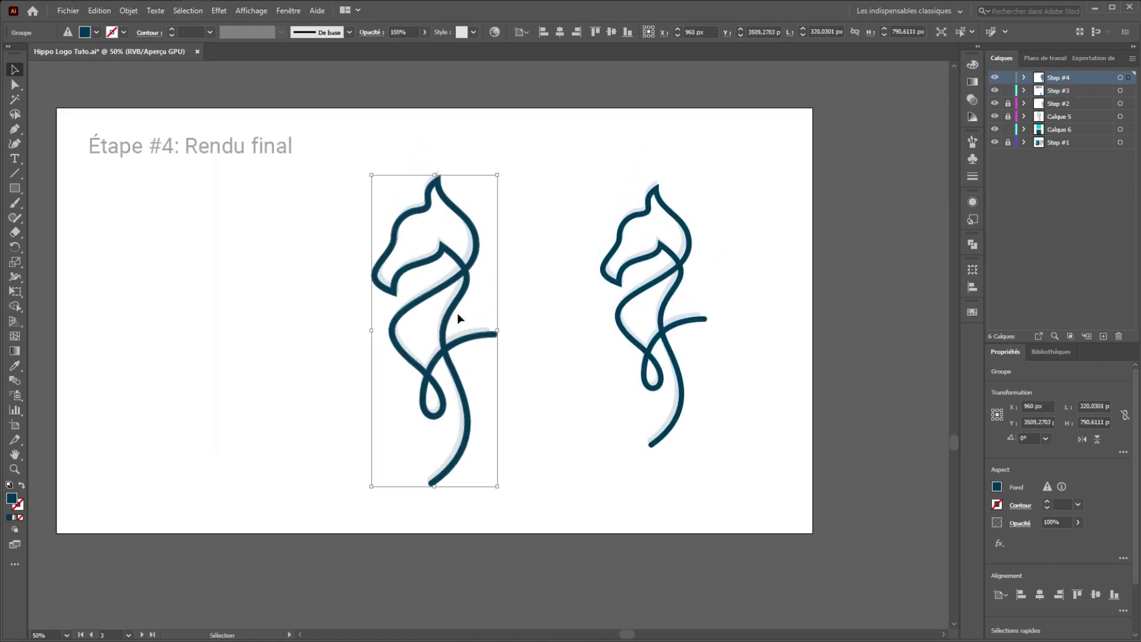
{"action": "key", "text": "ctrl+z"}
{"action": "left_click", "coordinate": [618, 238]}
{"action": "left_click_drag", "start_coordinate": [666, 337], "coordinate": [532, 338]}
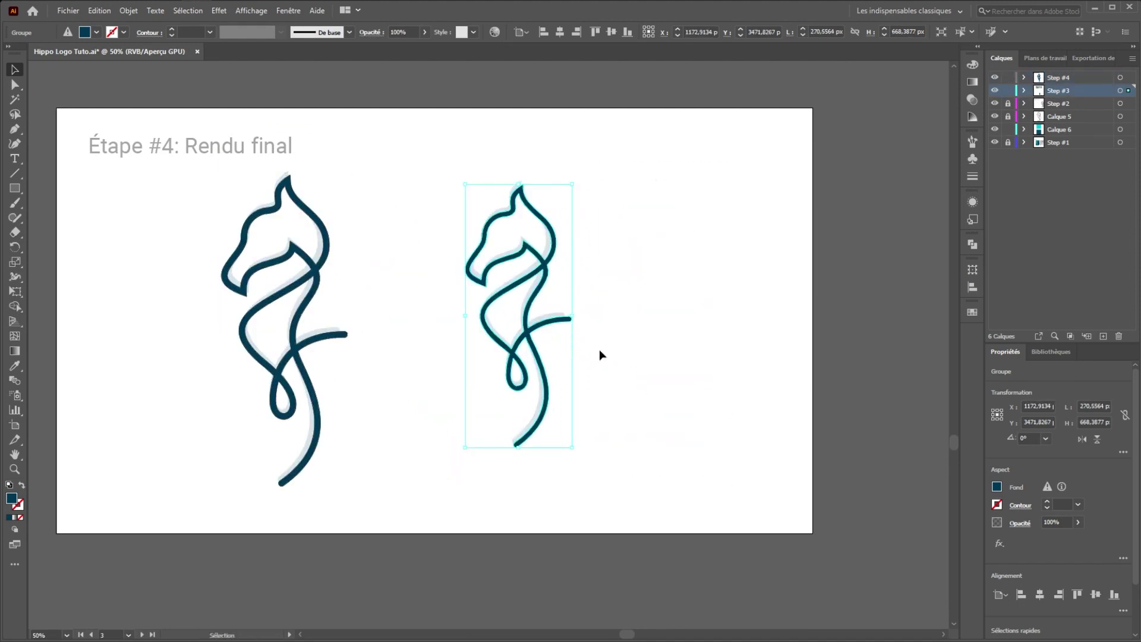
Step: Expand the smaller seahorse's appearance into shapes and place a copy to its right
{"action": "left_click", "coordinate": [109, 10]}
{"action": "left_click", "coordinate": [237, 170]}
{"action": "left_click", "coordinate": [588, 184]}
{"action": "left_click", "coordinate": [519, 337]}
{"action": "left_click_drag", "start_coordinate": [535, 302], "coordinate": [731, 313]}
Step: Test the expanded copy by shrinking it to about a tenth of its size, inspect its shadow, and undo the scaling
{"action": "left_click_drag", "start_coordinate": [765, 181], "coordinate": [682, 312]}
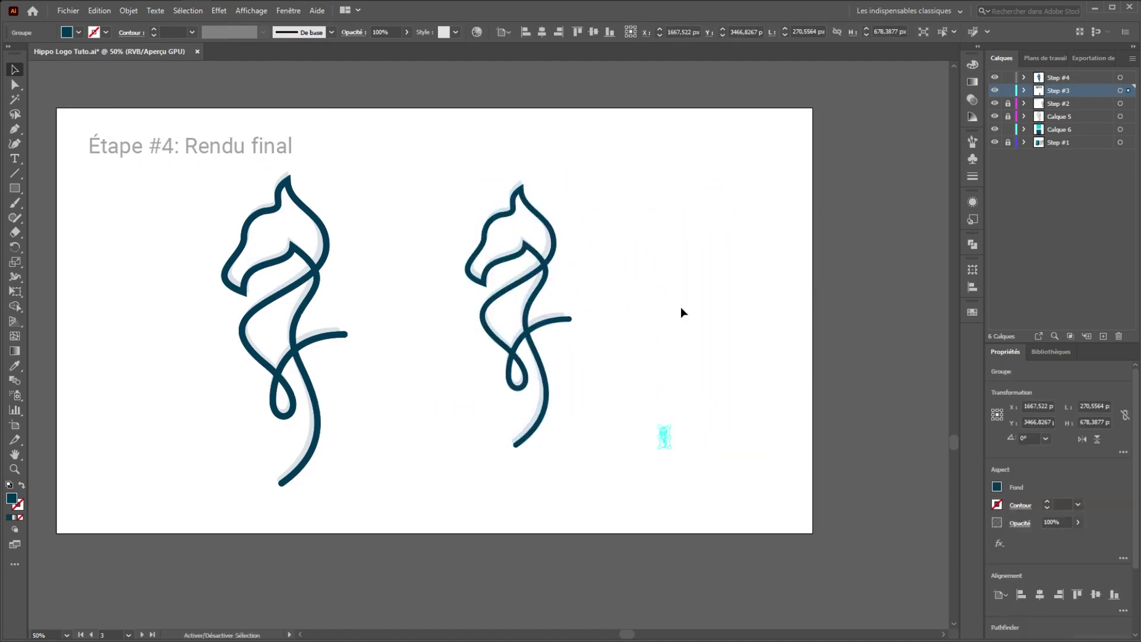
{"action": "left_click", "coordinate": [696, 479]}
{"action": "scroll", "coordinate": [669, 447], "scroll_direction": "up", "scroll_amount": 8}
{"action": "left_click", "coordinate": [601, 302]}
{"action": "scroll", "coordinate": [600, 302], "scroll_direction": "down", "scroll_amount": 6}
{"action": "key", "text": "ctrl+z"}
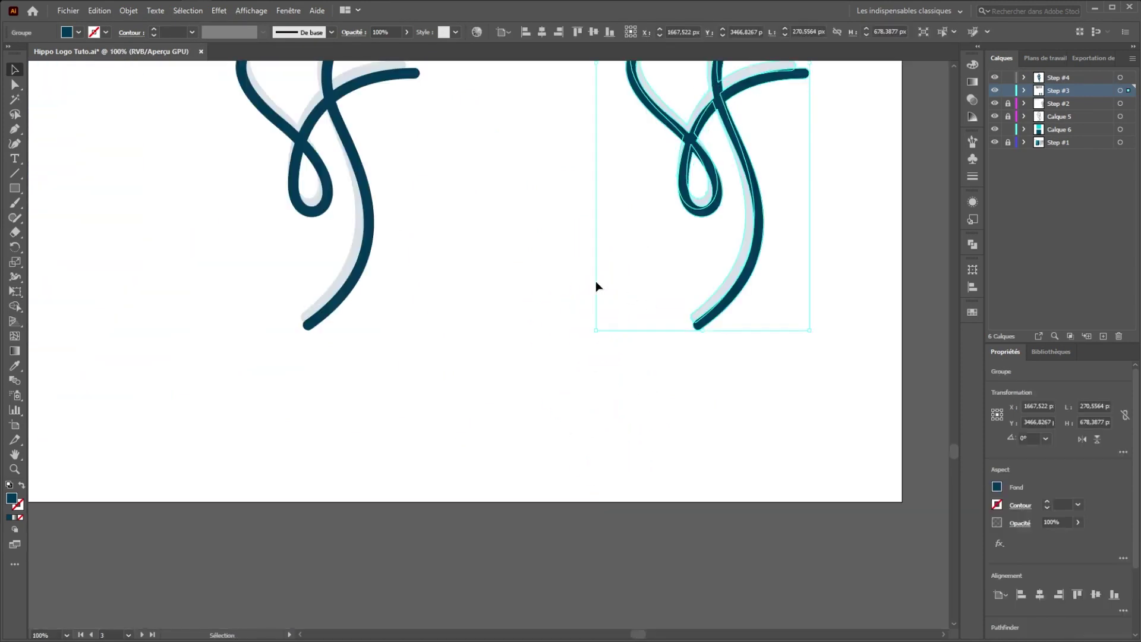
{"action": "scroll", "coordinate": [598, 287], "scroll_direction": "down", "scroll_amount": 2}
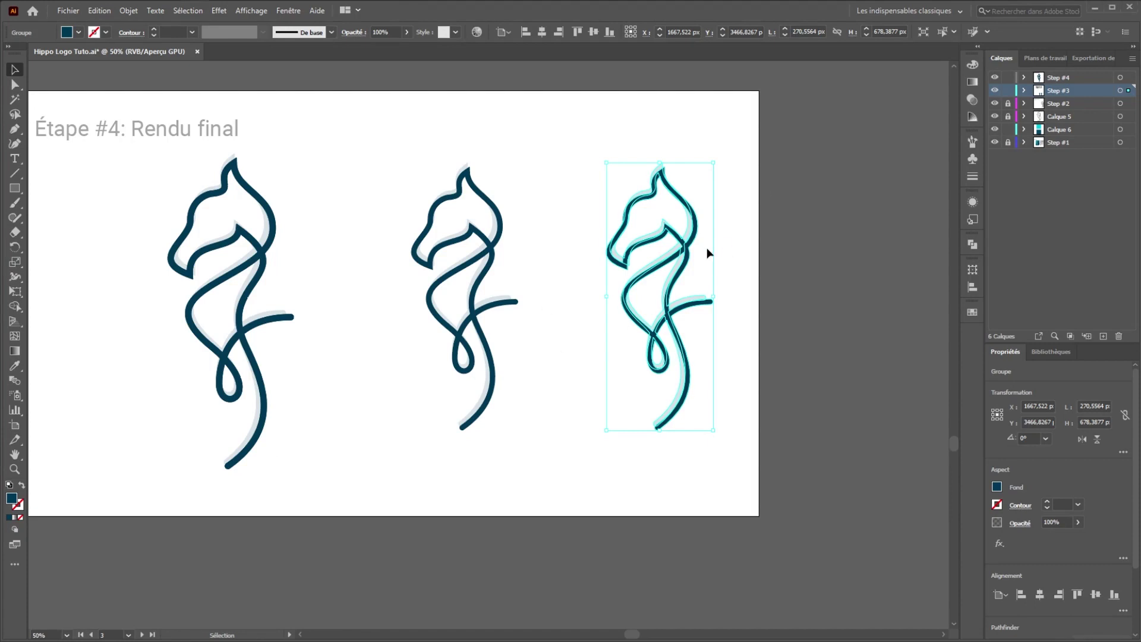
{"action": "left_click", "coordinate": [738, 236]}
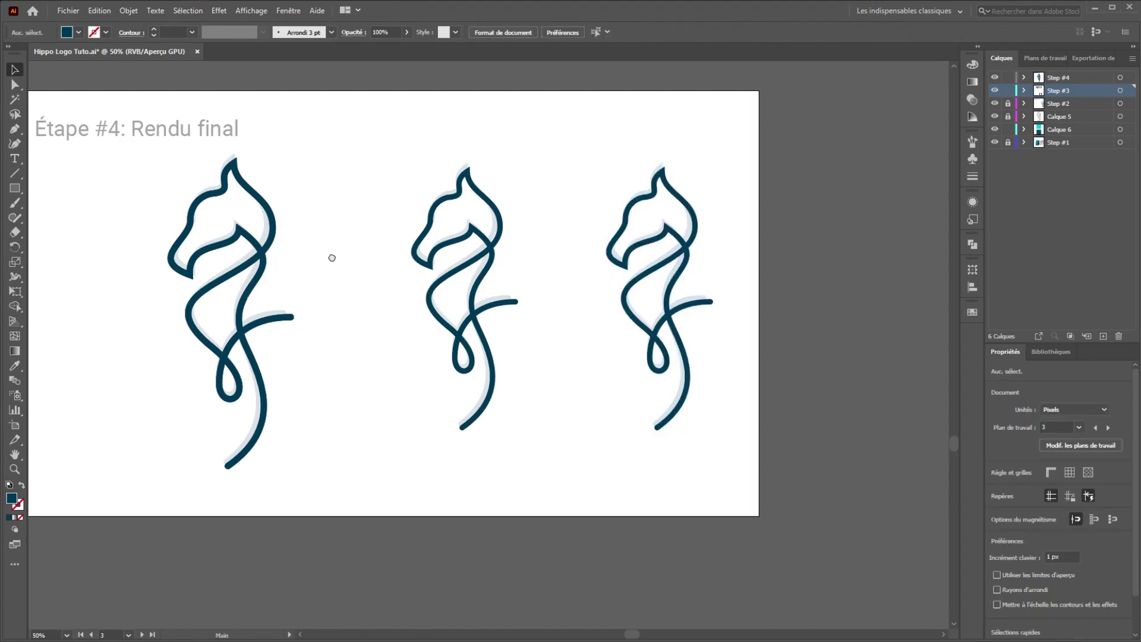
Step: Delete the two smaller seahorses from the final render artboard
{"action": "left_click_drag", "start_coordinate": [331, 255], "coordinate": [430, 301]}
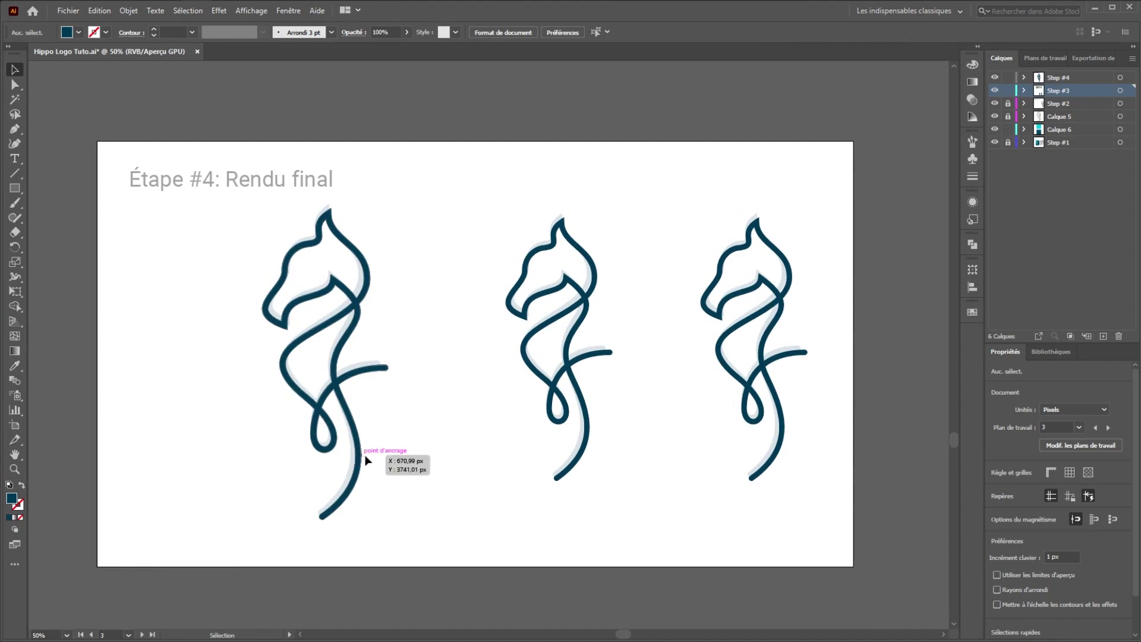
{"action": "left_click_drag", "start_coordinate": [442, 412], "coordinate": [454, 412]}
{"action": "left_click_drag", "start_coordinate": [517, 185], "coordinate": [827, 553]}
{"action": "key", "text": "Delete"}
Step: Centre the remaining large seahorse horizontally and vertically on the artboard
{"action": "left_click_drag", "start_coordinate": [456, 243], "coordinate": [312, 492]}
{"action": "left_click", "coordinate": [1039, 594]}
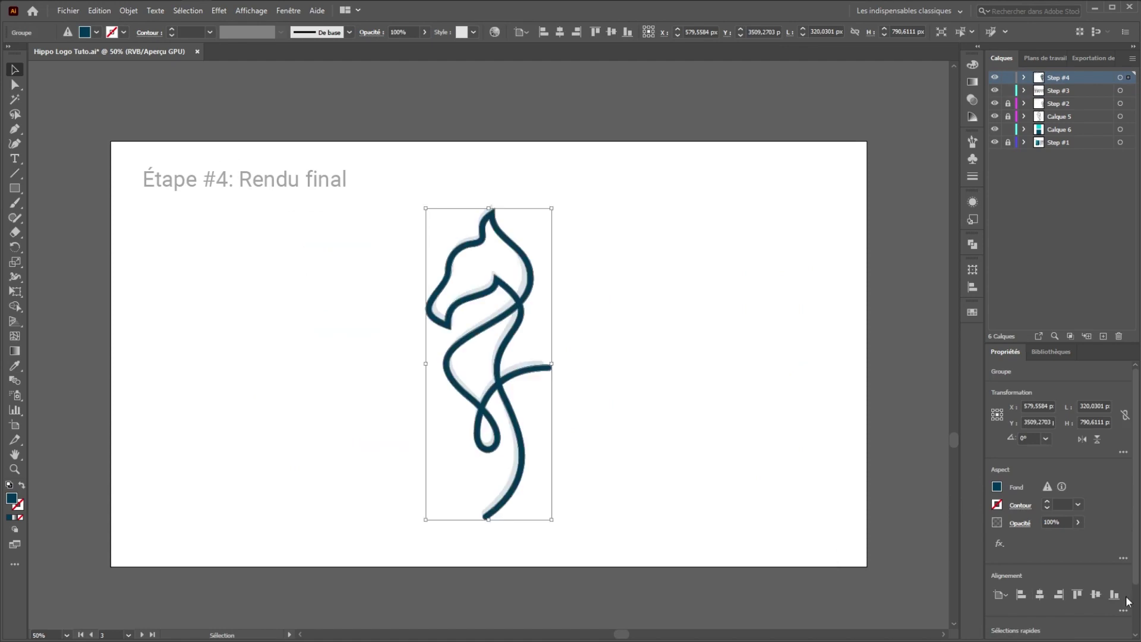
{"action": "left_click", "coordinate": [1095, 596]}
{"action": "left_click", "coordinate": [654, 356]}
{"action": "scroll", "coordinate": [547, 340], "scroll_direction": "up", "scroll_amount": 1}
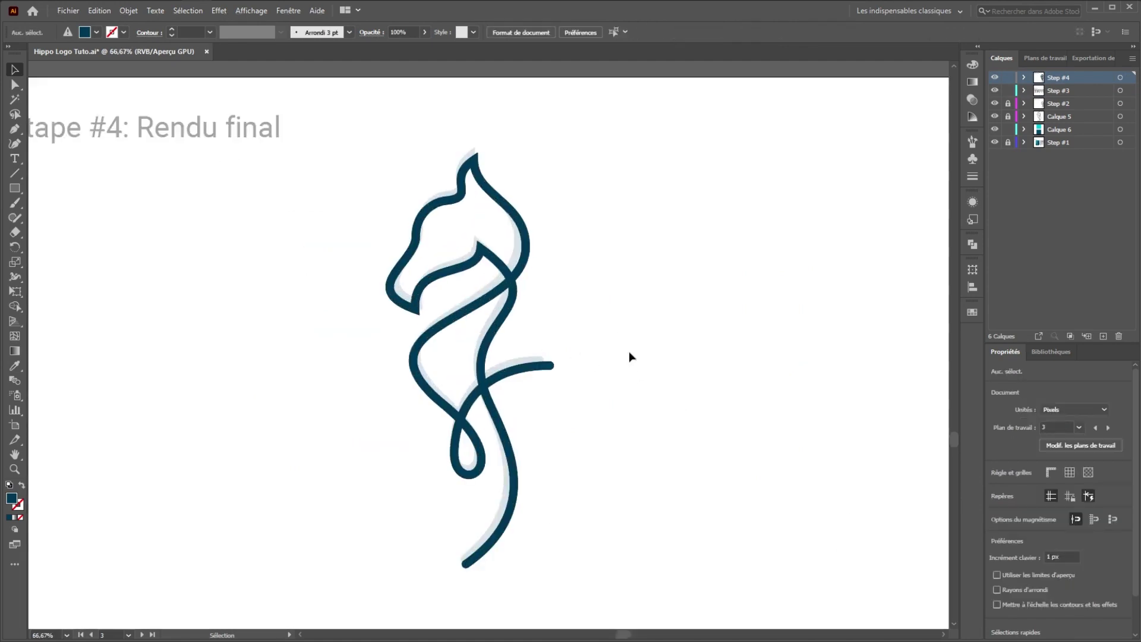
{"action": "left_click_drag", "start_coordinate": [547, 340], "coordinate": [619, 319]}
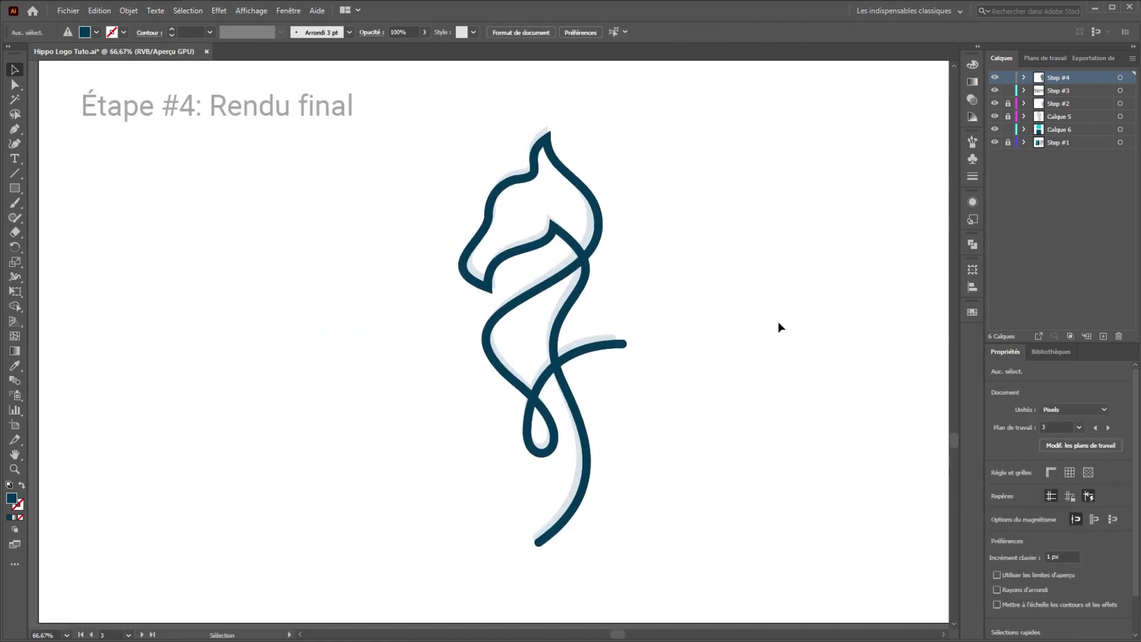